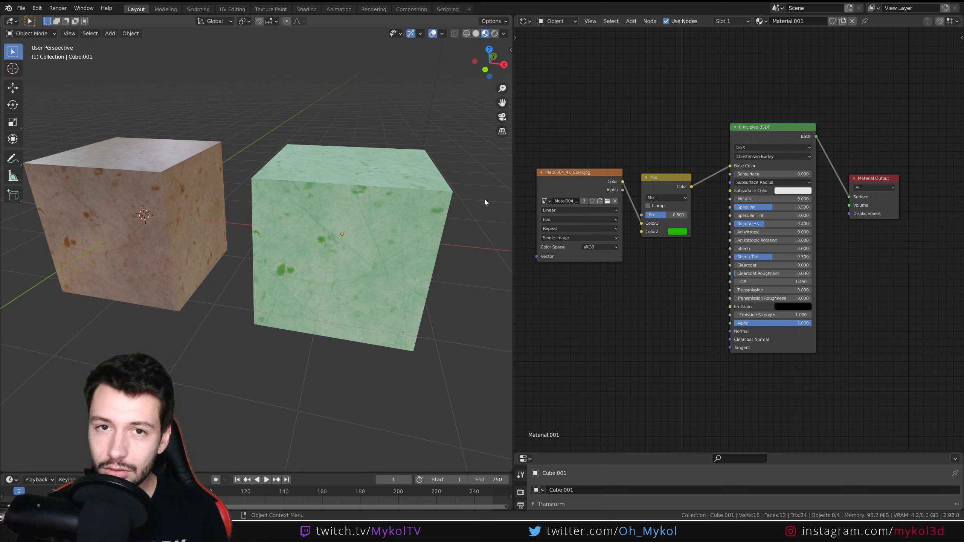
# Select the green cube and the brown cube in turn to compare their material node setups.
pyautogui.click(330, 209)
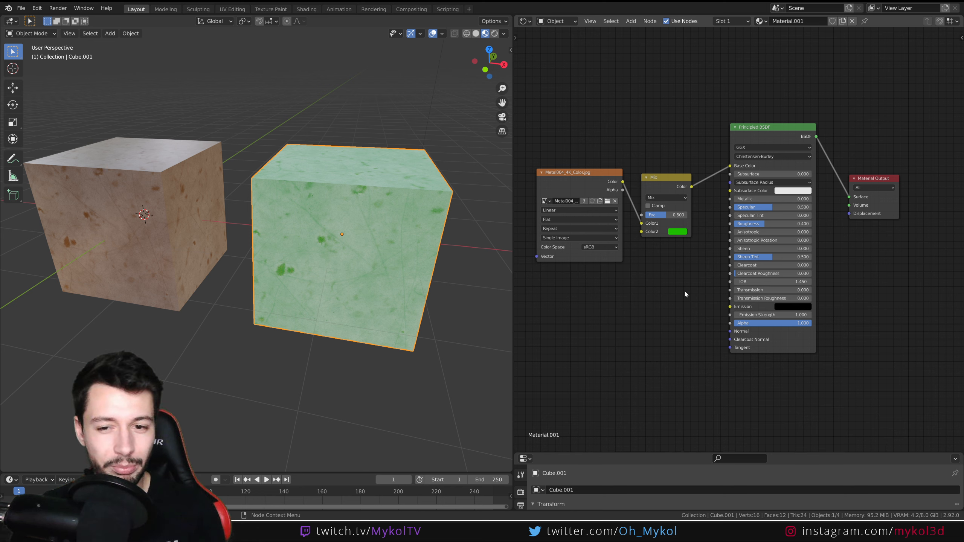
pyautogui.moveTo(575, 177)
pyautogui.mouseDown()
pyautogui.moveTo(581, 167)
pyautogui.moveTo(555, 195)
pyautogui.moveTo(563, 163)
pyautogui.mouseUp()
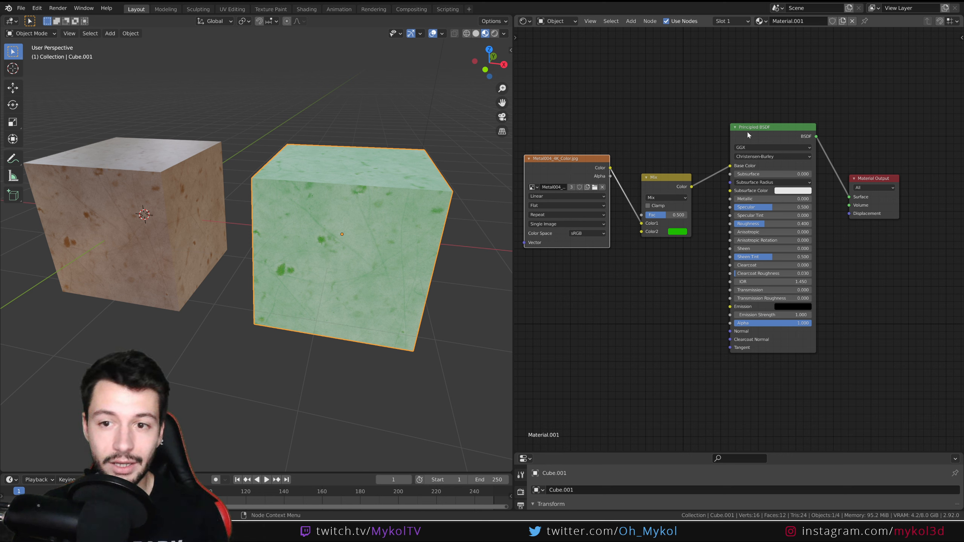
pyautogui.moveTo(748, 133)
pyautogui.mouseDown()
pyautogui.moveTo(730, 111)
pyautogui.moveTo(749, 124)
pyautogui.mouseUp()
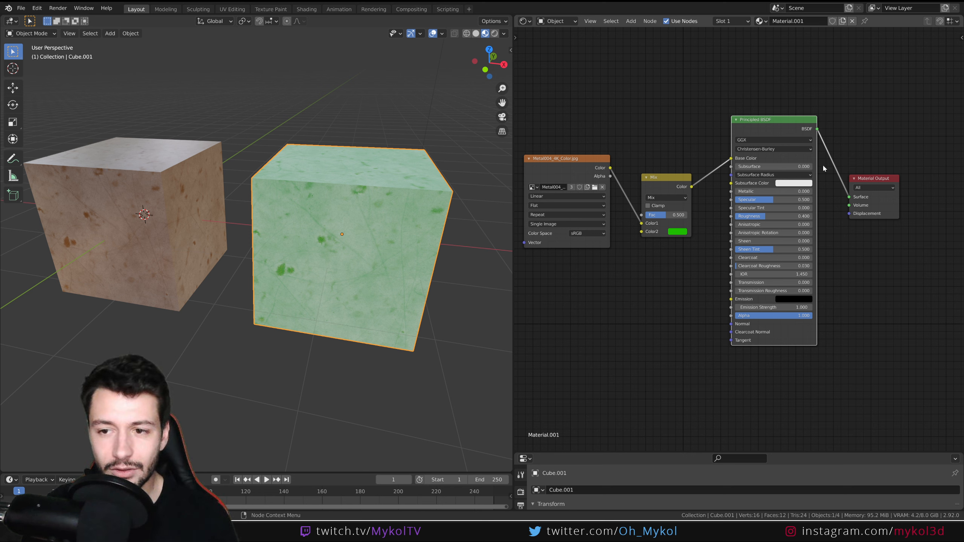
pyautogui.click(149, 203)
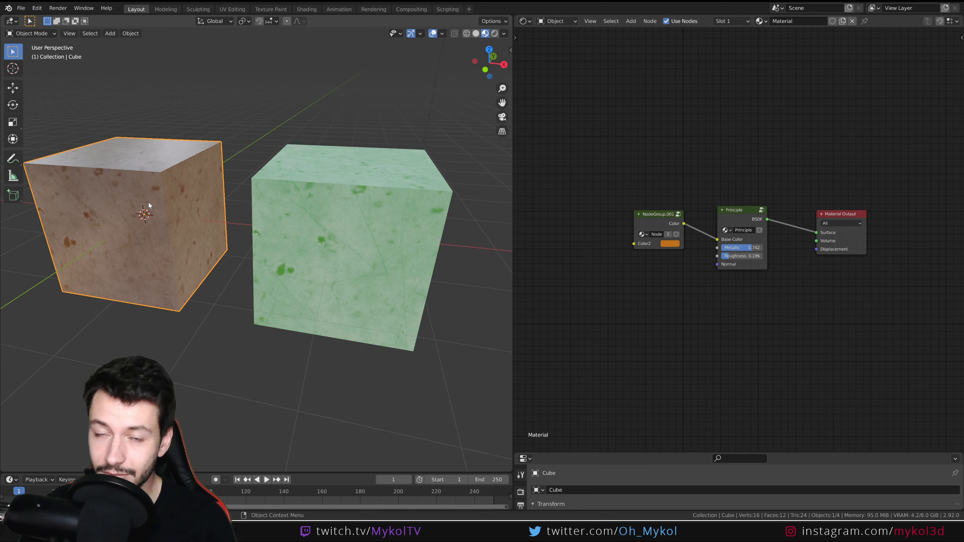
pyautogui.scroll(3, 729, 245)
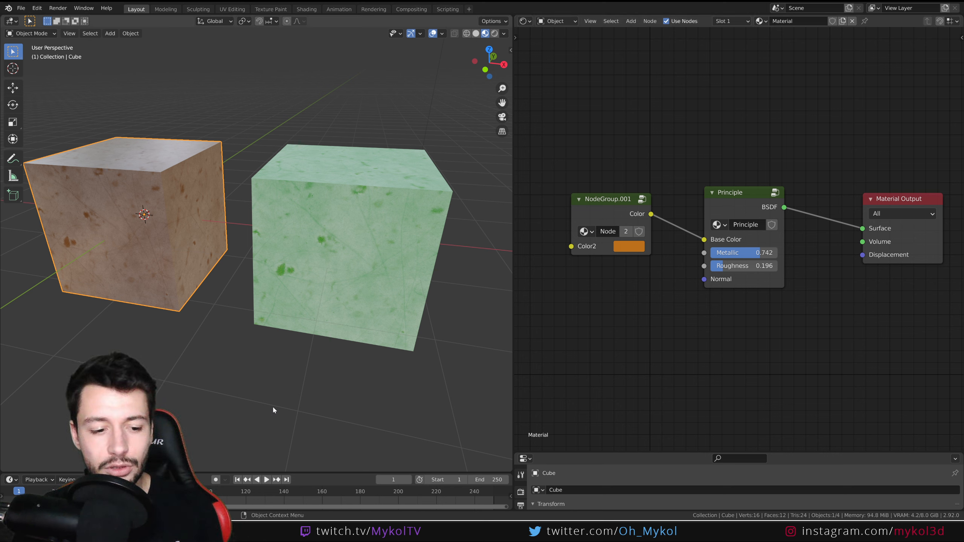
# Switch to the brick floor project and examine its full material node network.
pyautogui.moveTo(273, 535)
pyautogui.click(250, 479)
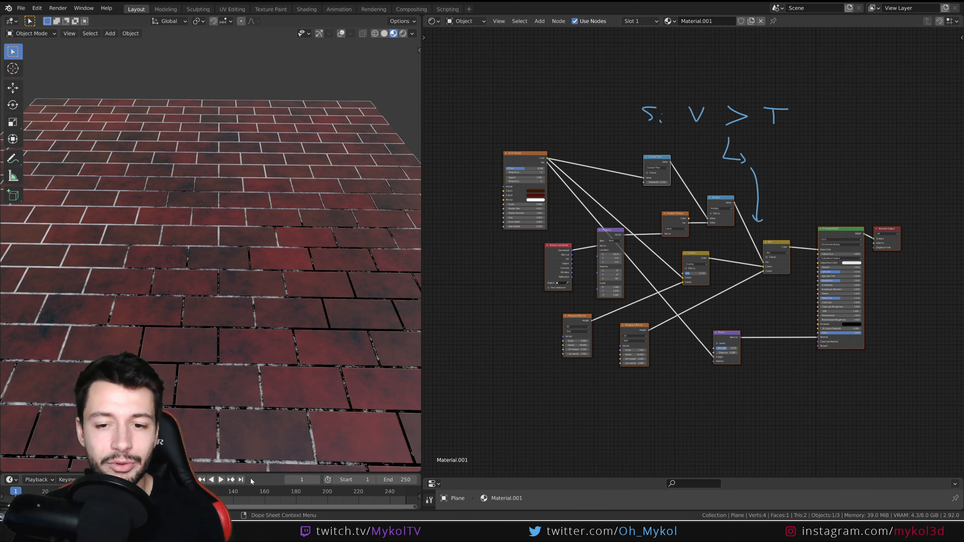
pyautogui.scroll(2, 819, 144)
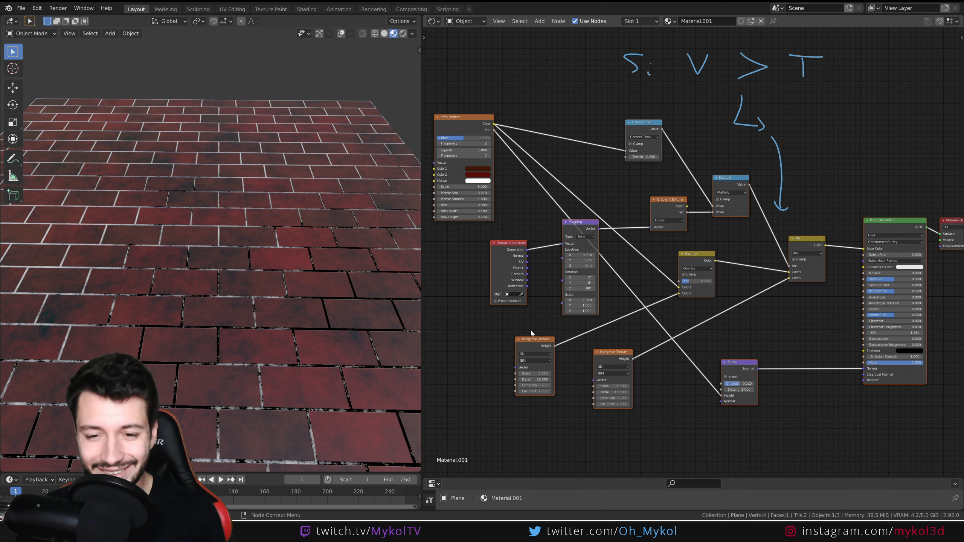
pyautogui.moveTo(449, 79); pyautogui.dragTo(858, 444)
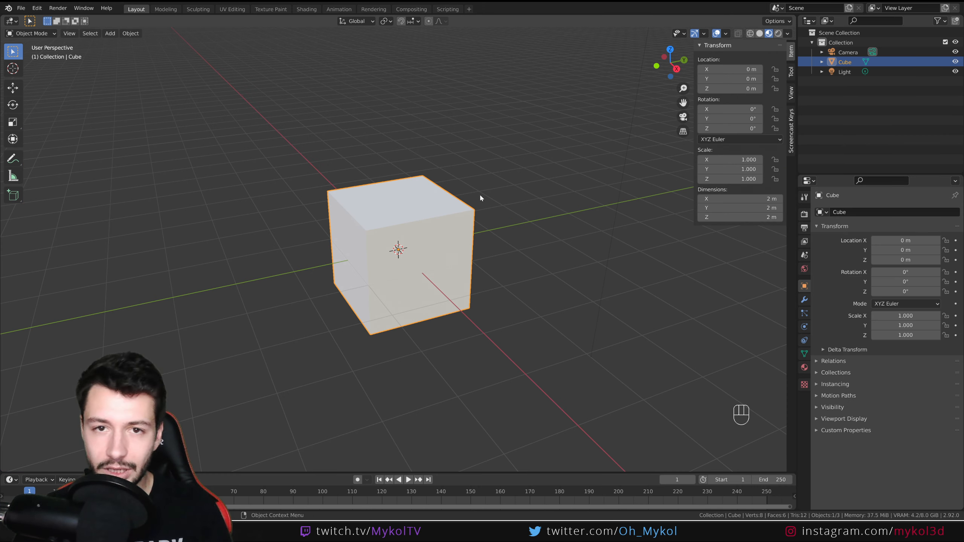
pyautogui.click(791, 146)
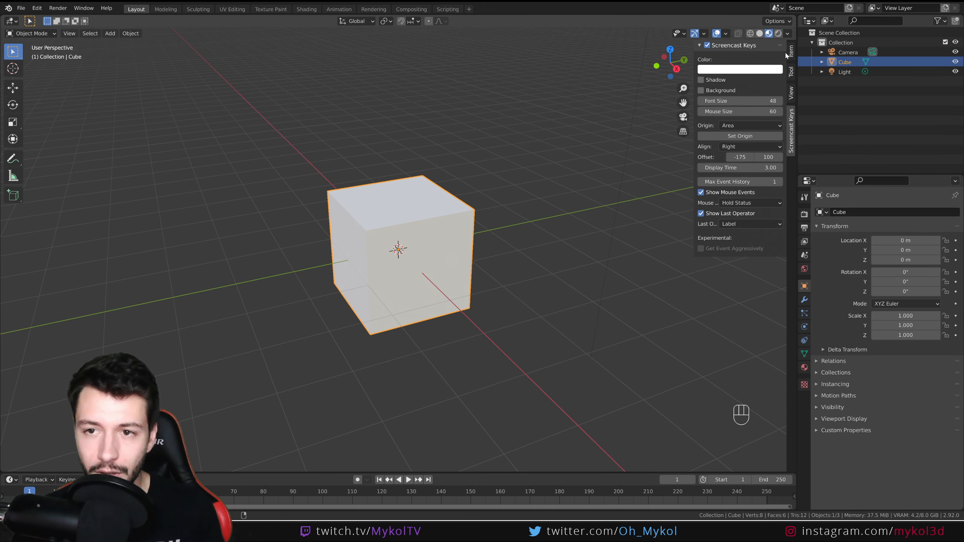
pyautogui.click(786, 55)
pyautogui.click(791, 51)
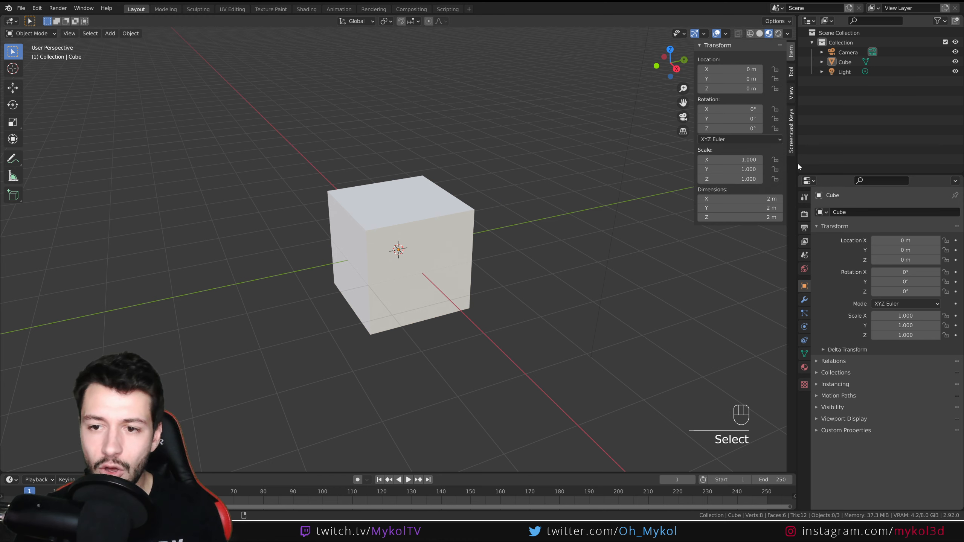
# Turn the outliner area into a large Shader Editor beside the viewport, with the cube's material properties shown beneath it.
pyautogui.moveTo(797, 162); pyautogui.dragTo(601, 165)
pyautogui.click(608, 367)
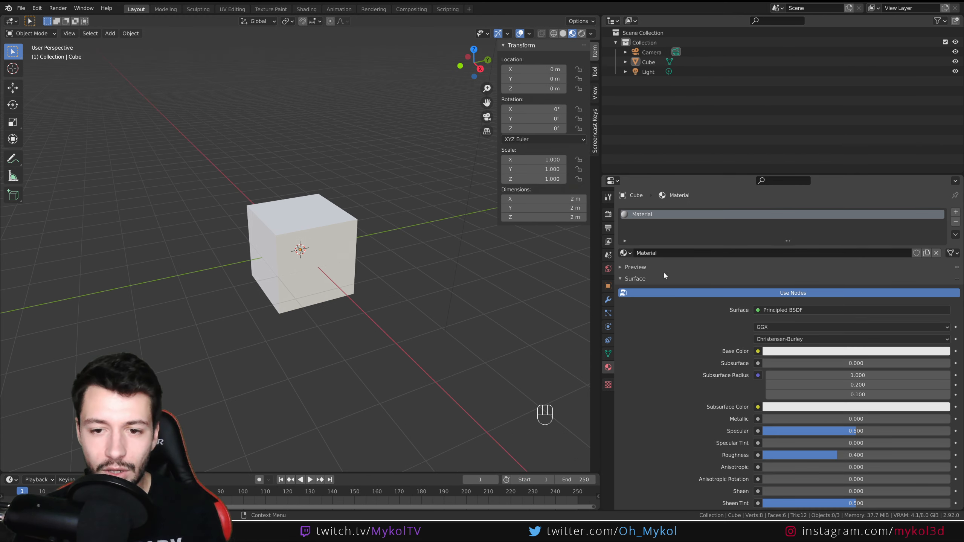
pyautogui.moveTo(720, 174); pyautogui.dragTo(720, 402)
pyautogui.click(613, 21)
pyautogui.click(310, 111)
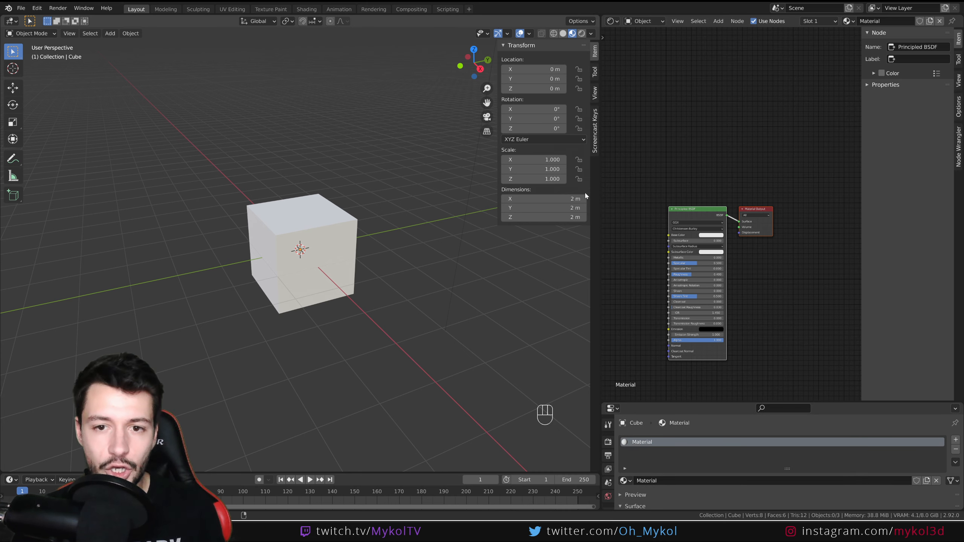
pyautogui.moveTo(601, 206); pyautogui.dragTo(494, 207)
# Hide the 3D viewport's sidebar and select the cube.
pyautogui.scroll(5, 329, 275)
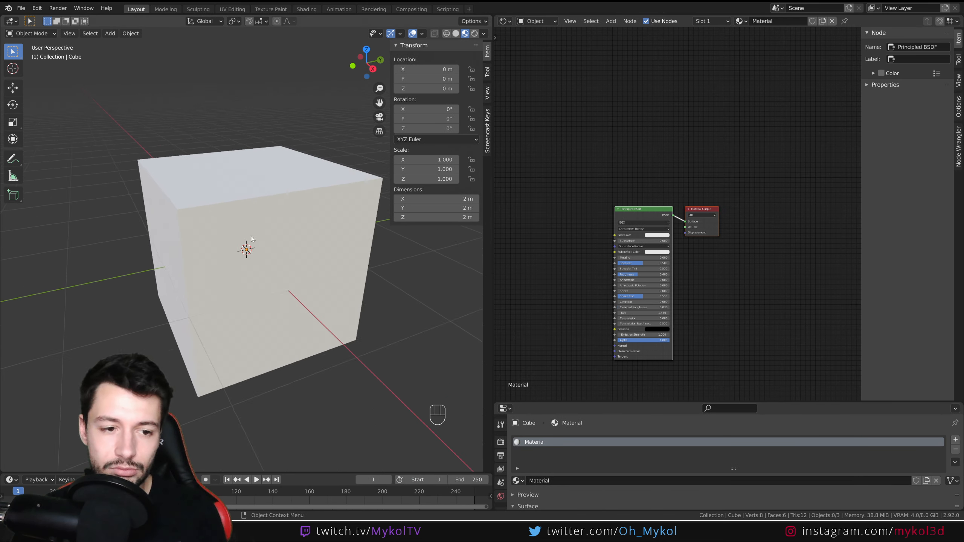
pyautogui.press('n')
pyautogui.keyDown('shift'); pyautogui.moveTo(298, 257); pyautogui.dragTo(330, 271, button='middle'); pyautogui.keyUp('shift')
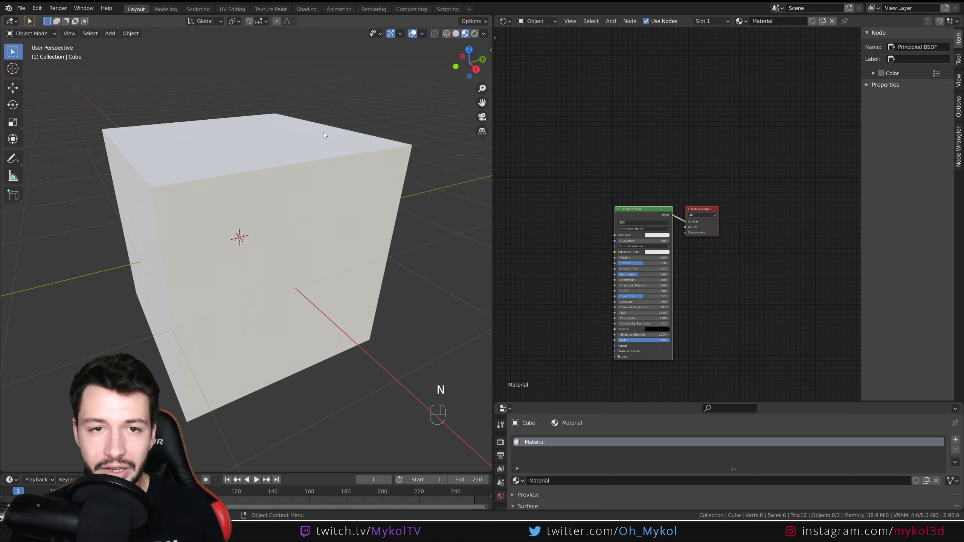
pyautogui.scroll(3, 717, 222)
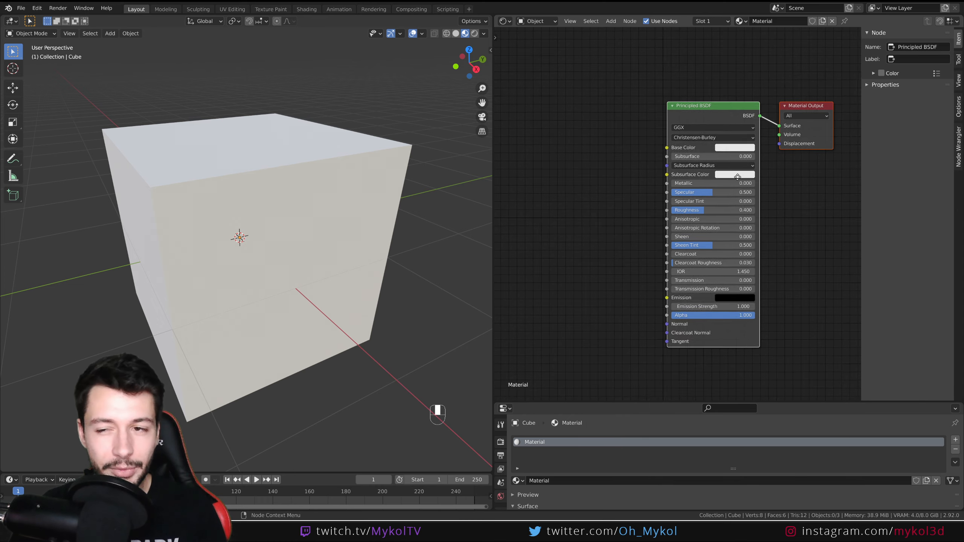
pyautogui.moveTo(747, 165); pyautogui.dragTo(741, 167, button='middle')
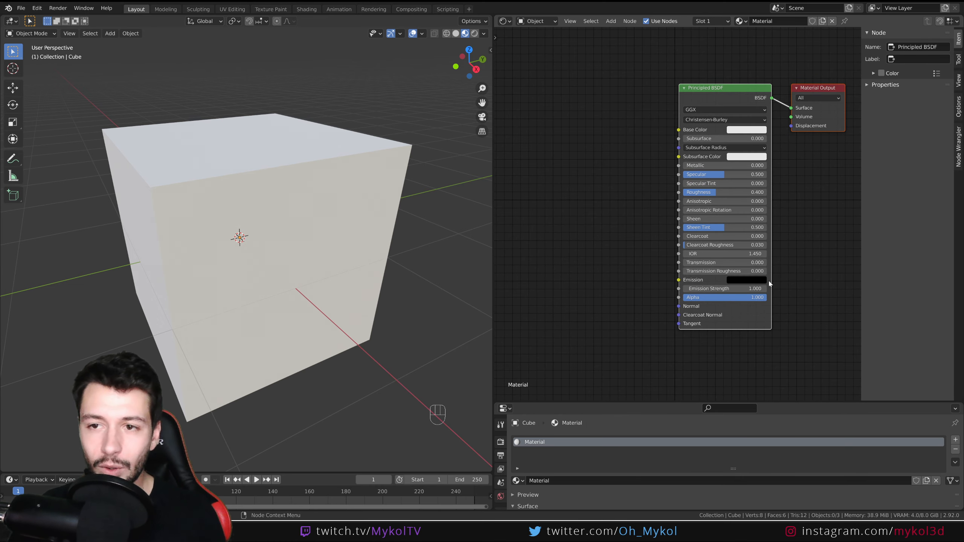
pyautogui.scroll(2, 789, 190)
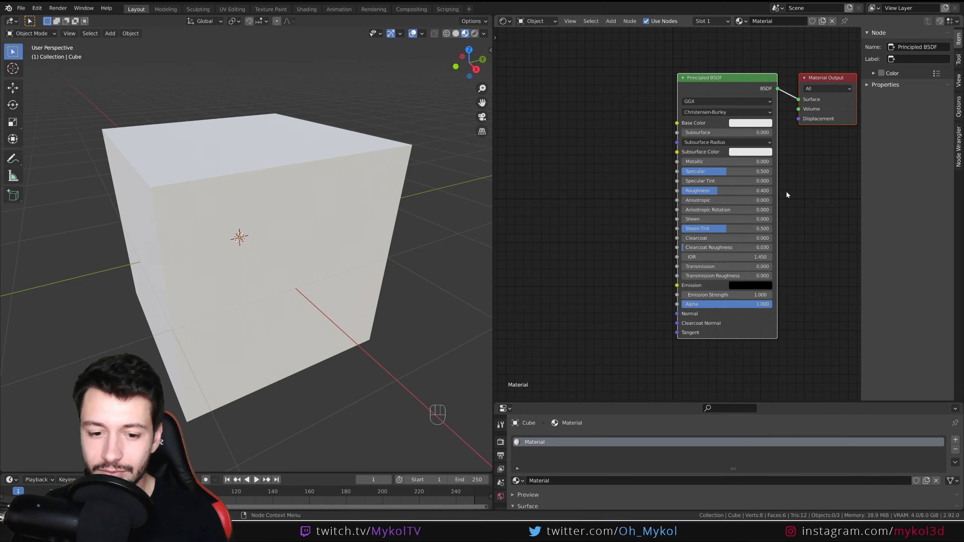
pyautogui.click(581, 155)
pyautogui.click(288, 166)
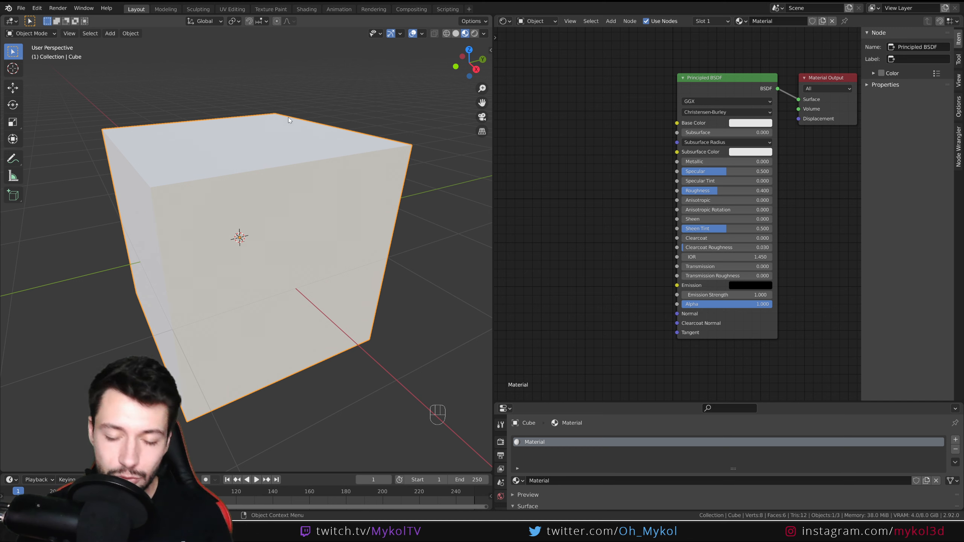
# Add an Image Texture node to the cube's material and load Metal004_4K_Color.jpg from the Metal004_4K-JPG folder.
pyautogui.moveTo(555, 154); pyautogui.dragTo(587, 153, button='middle')
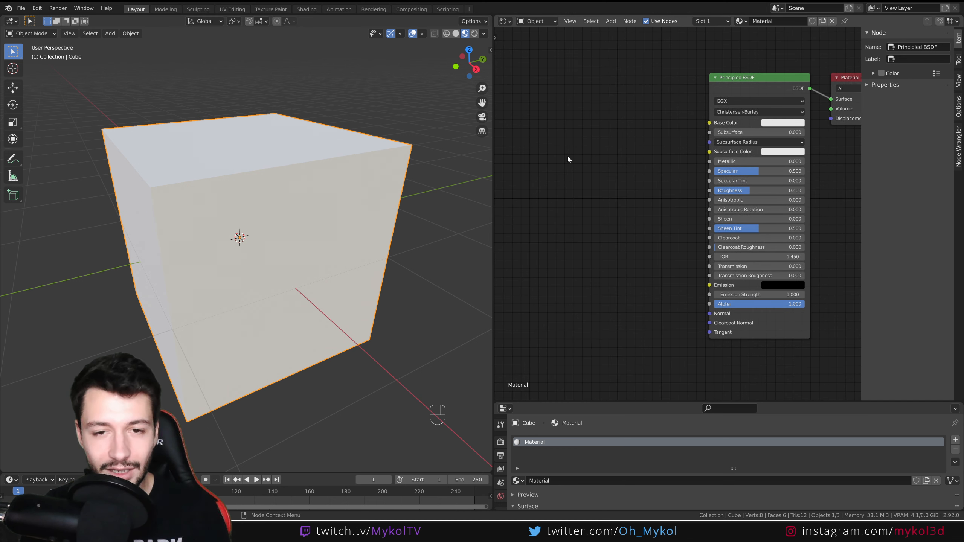
pyautogui.hotkey('shift', 'a')
pyautogui.moveTo(524, 182)
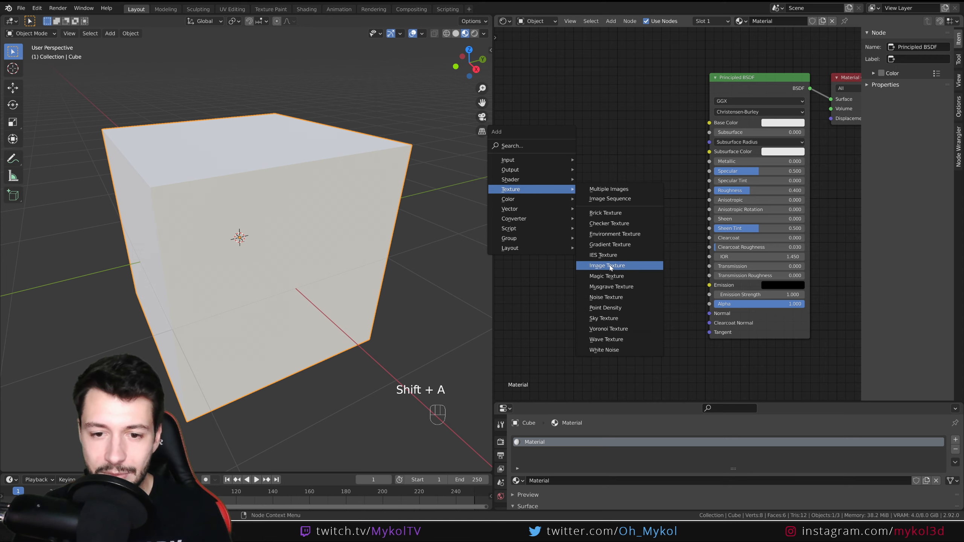
pyautogui.click(607, 264)
pyautogui.click(501, 113)
pyautogui.click(589, 162)
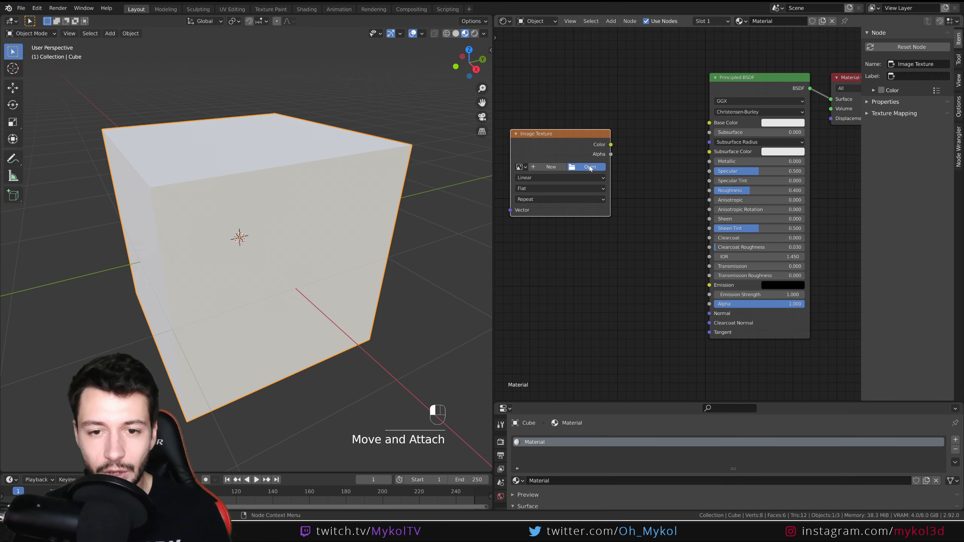
pyautogui.click(166, 295)
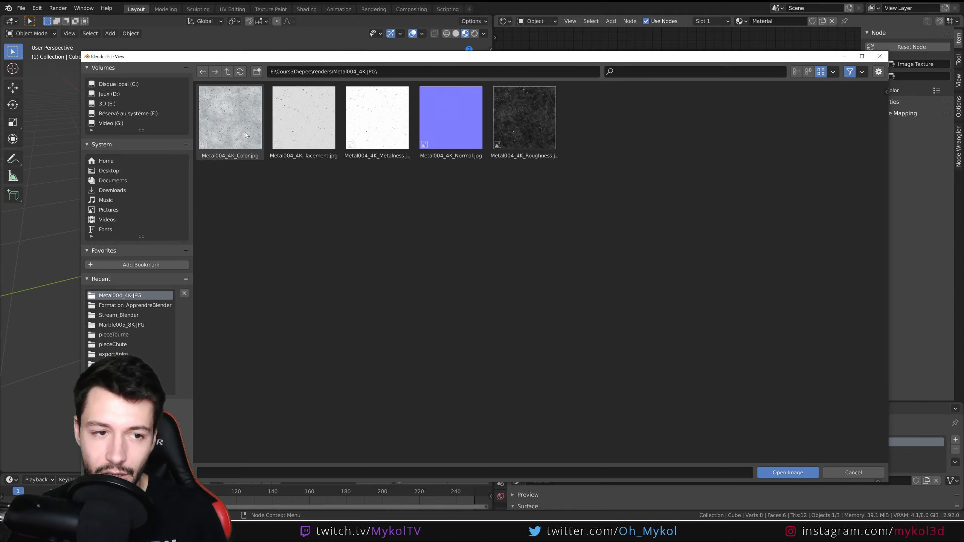
pyautogui.doubleClick(230, 119)
# Place the image texture node higher and link its Color output to the Principled BSDF's Base Color.
pyautogui.moveTo(549, 98); pyautogui.dragTo(607, 95, button='middle')
pyautogui.moveTo(602, 133); pyautogui.dragTo(570, 105)
pyautogui.moveTo(635, 114); pyautogui.dragTo(767, 119)
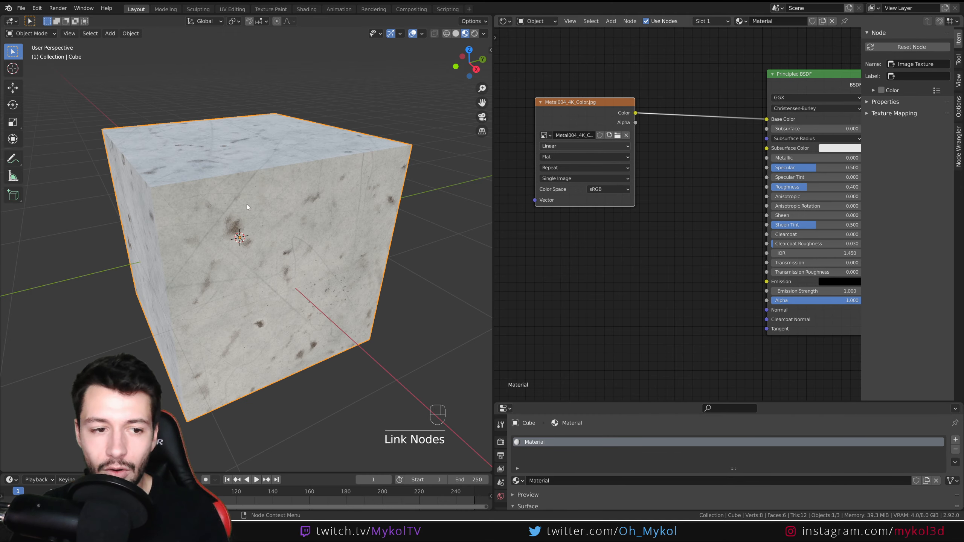
# Inspect the textured cube from above and compare it in Solid and Material Preview shading.
pyautogui.moveTo(333, 121); pyautogui.dragTo(315, 236, button='middle')
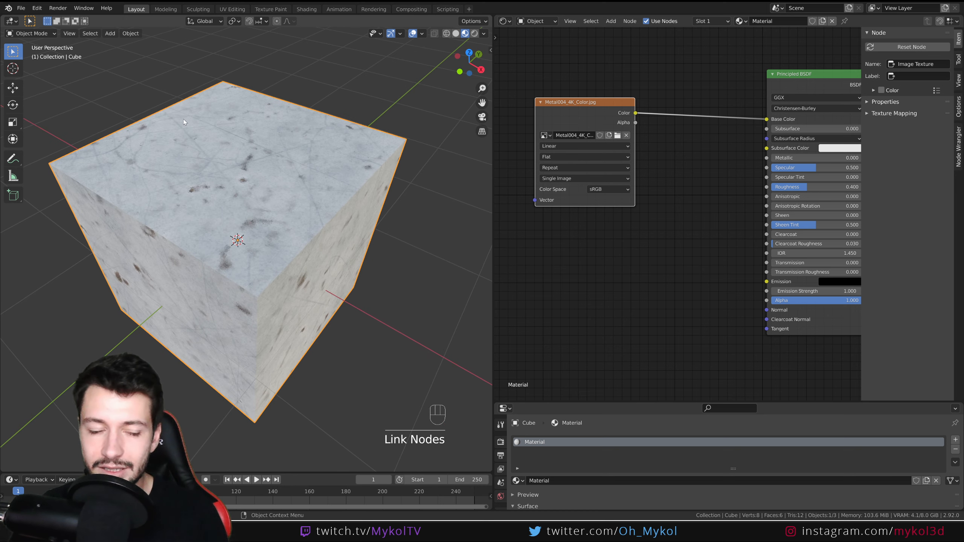
pyautogui.click(455, 33)
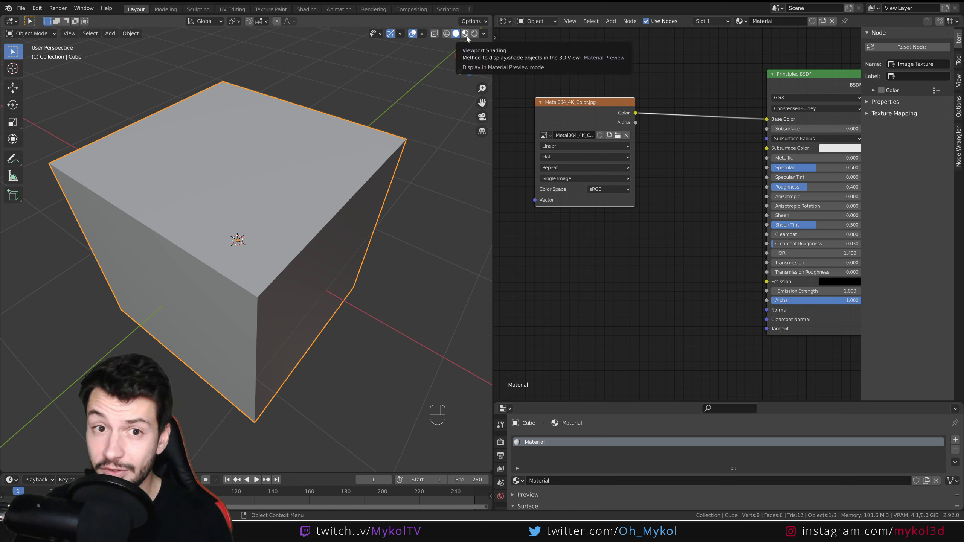
pyautogui.click(465, 33)
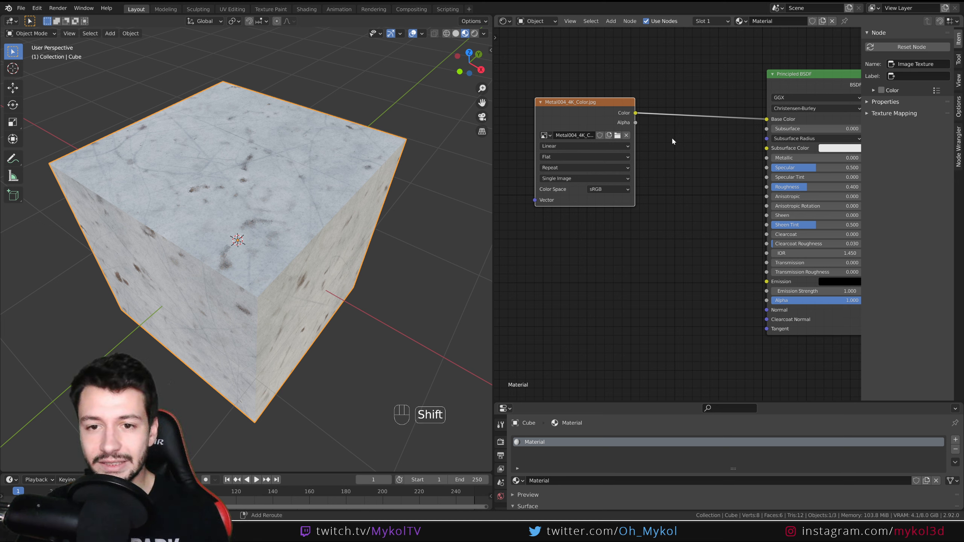
# Insert a MixRGB node on the link between the image texture and the Principled BSDF, using the Mix blending mode.
pyautogui.hotkey('shift', 'a')
pyautogui.click(655, 95)
pyautogui.write('mix')
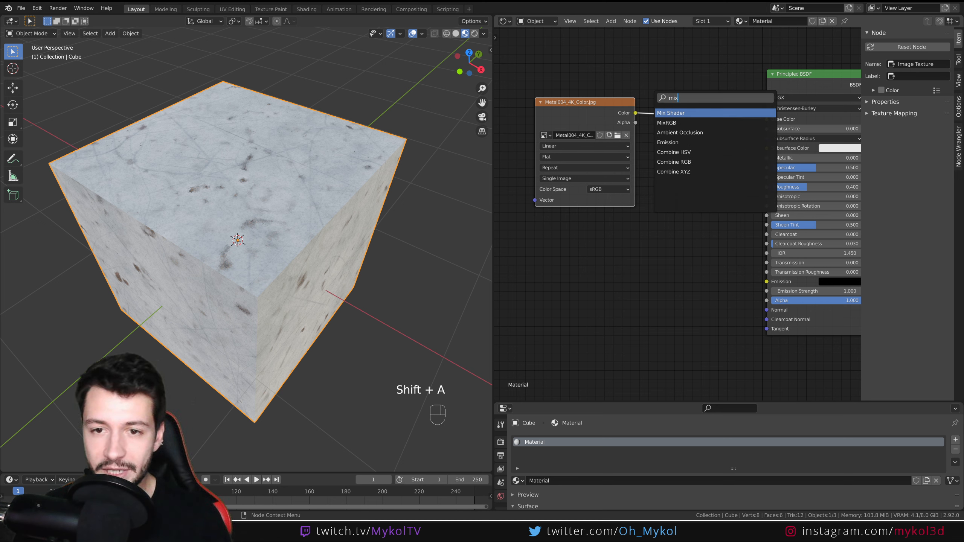
pyautogui.press('Down')
pyautogui.press('Return')
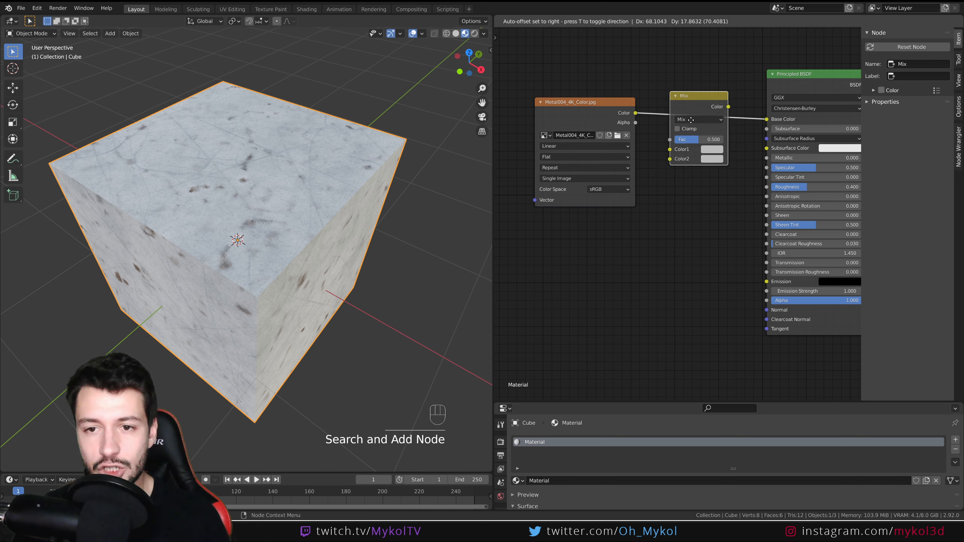
pyautogui.click(691, 123)
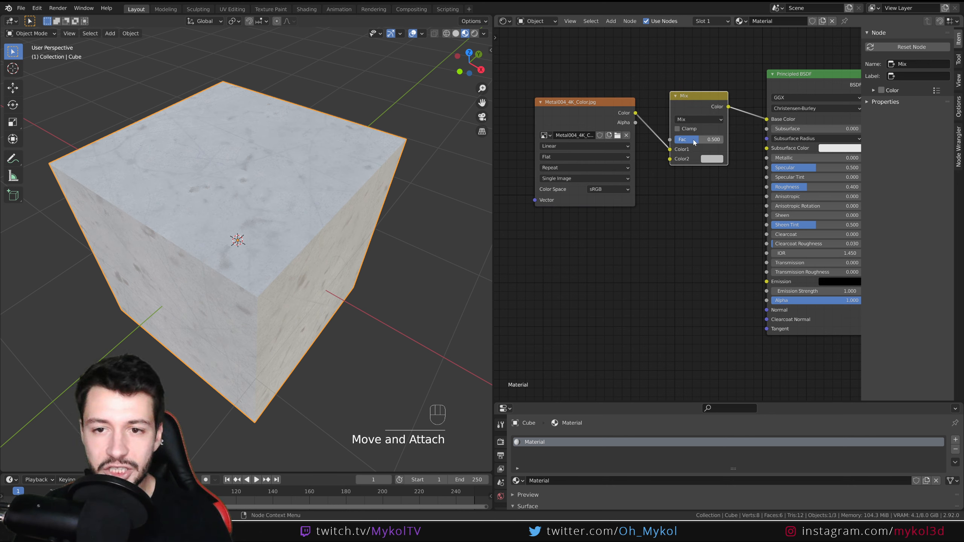
pyautogui.click(694, 121)
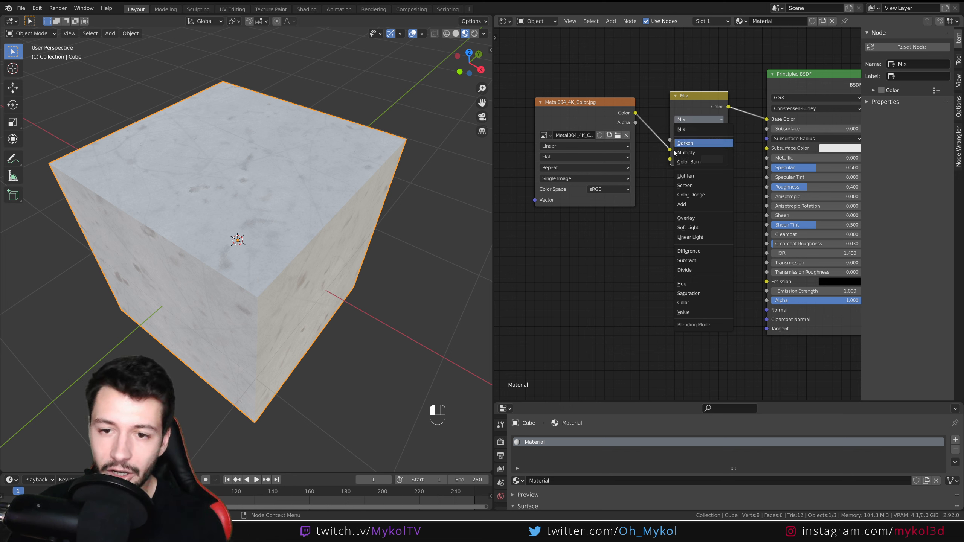
pyautogui.click(688, 129)
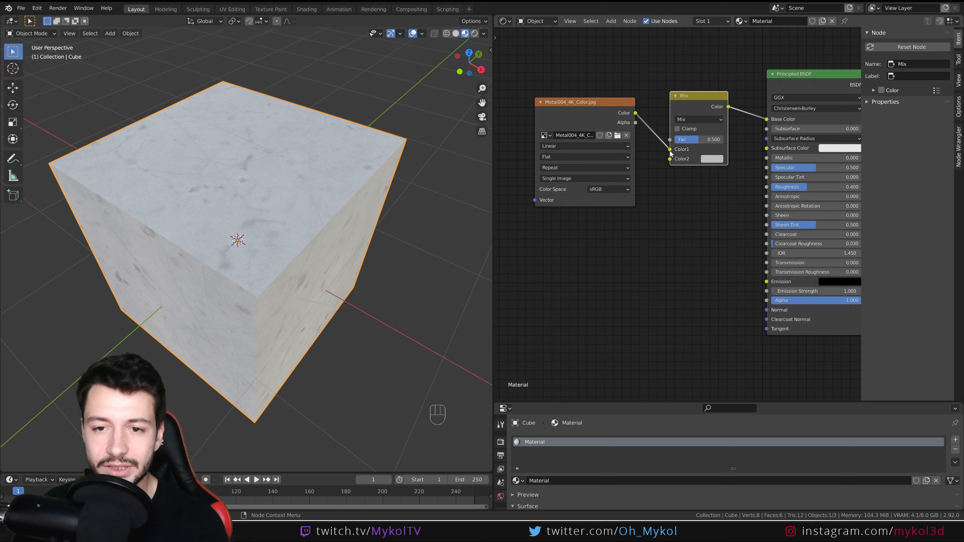
# Set the Mix node's Color2 to a saturated green and its Fac to 0.534.
pyautogui.click(712, 160)
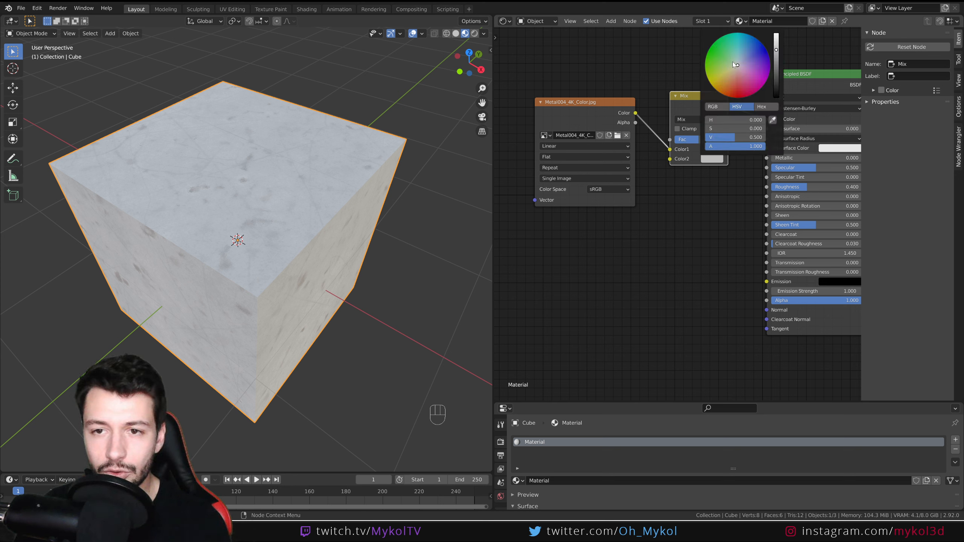
pyautogui.moveTo(735, 64); pyautogui.dragTo(708, 51)
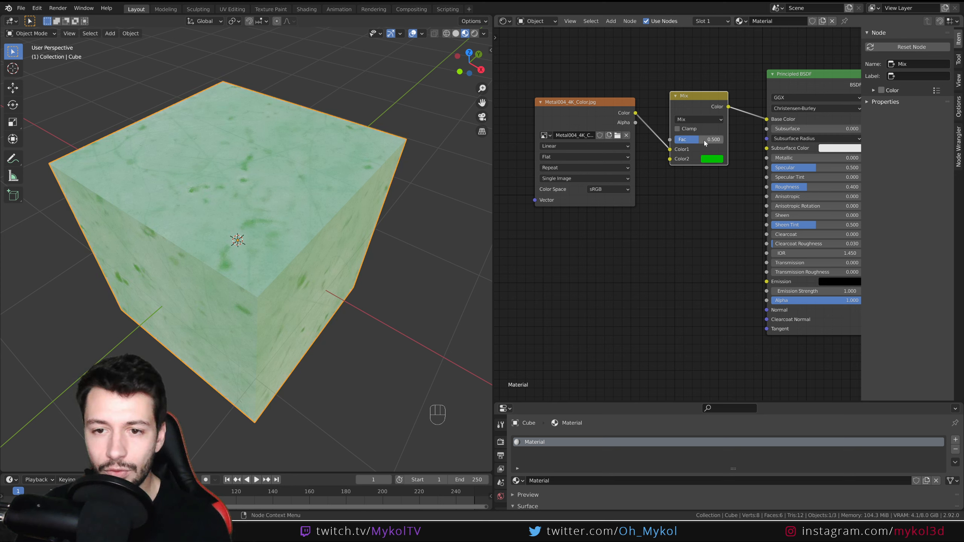
pyautogui.moveTo(705, 140)
pyautogui.mouseDown()
pyautogui.moveTo(674, 139)
pyautogui.moveTo(723, 140)
pyautogui.moveTo(702, 141)
pyautogui.mouseUp()
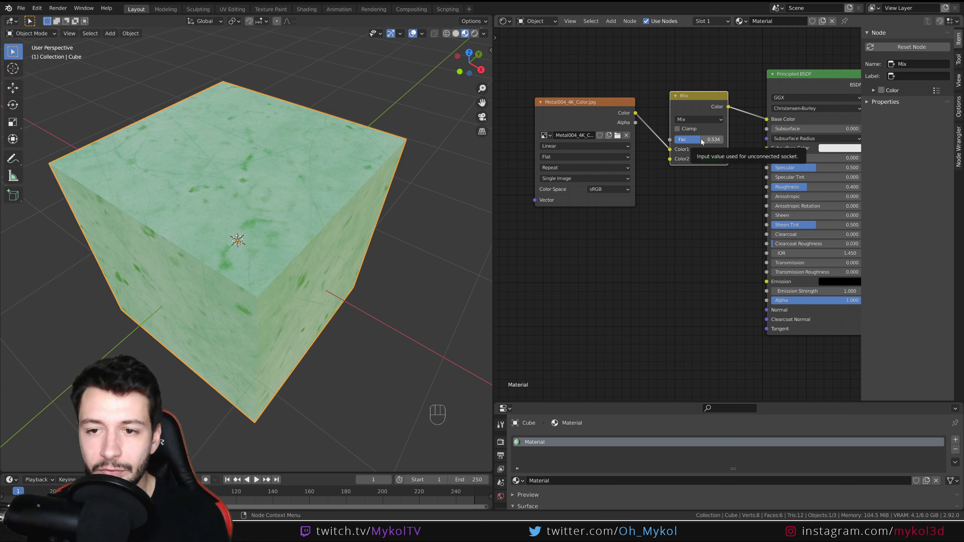
pyautogui.scroll(-2, 698, 171)
pyautogui.moveTo(695, 196); pyautogui.dragTo(656, 210, button='middle')
pyautogui.scroll(1, 662, 221)
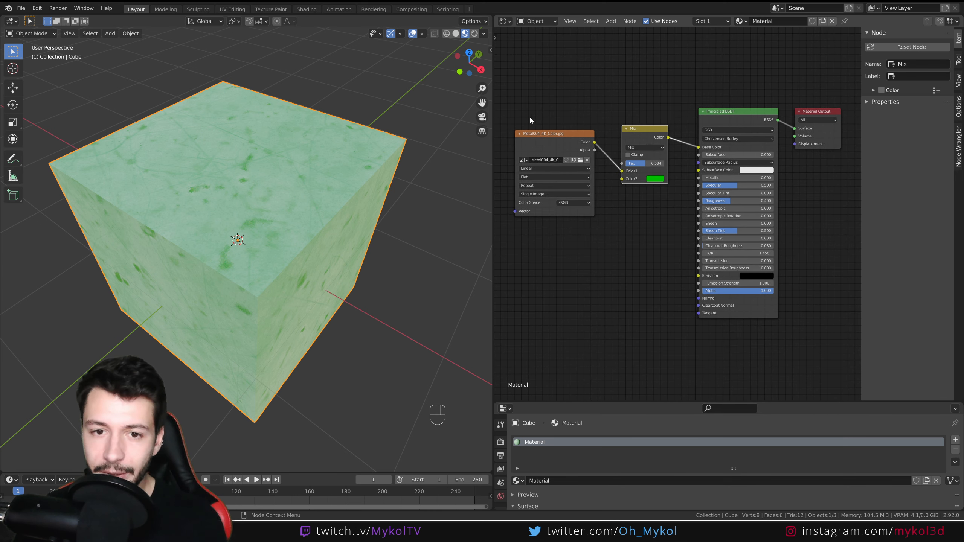
pyautogui.moveTo(507, 90); pyautogui.dragTo(668, 235)
pyautogui.click(741, 121)
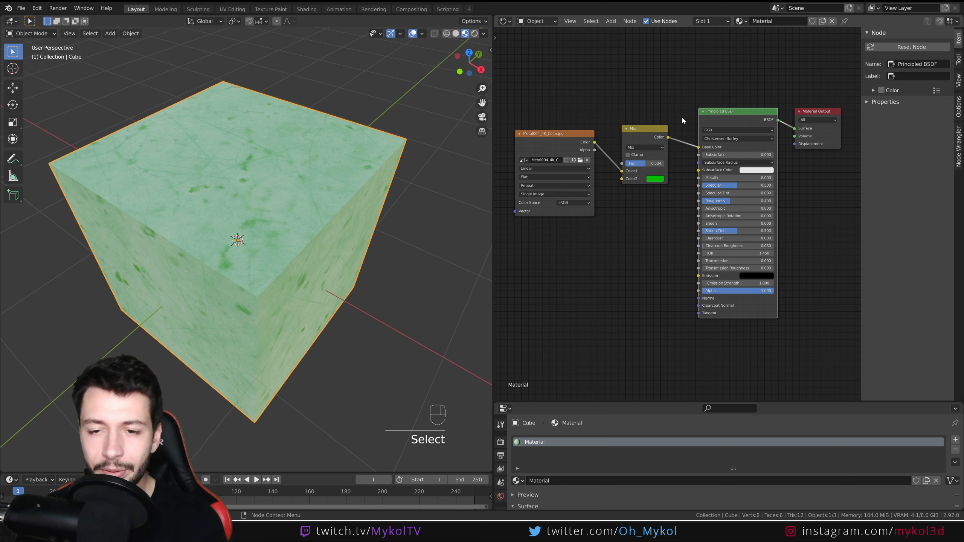
pyautogui.moveTo(677, 78); pyautogui.dragTo(830, 202)
pyautogui.click(728, 120)
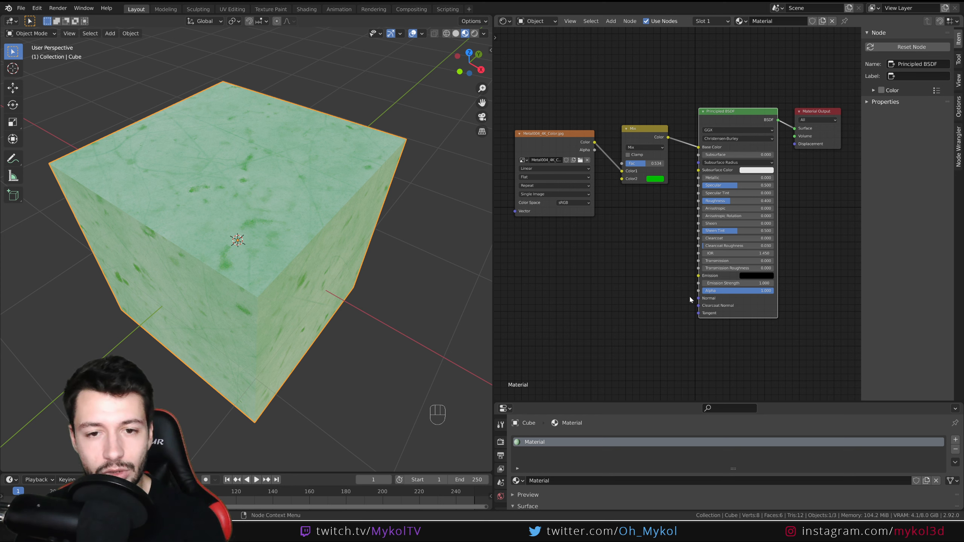
# Move the Mix node right beside the image texture node, away from the Principled BSDF.
pyautogui.moveTo(629, 234); pyautogui.dragTo(666, 253, button='middle')
pyautogui.click(674, 150)
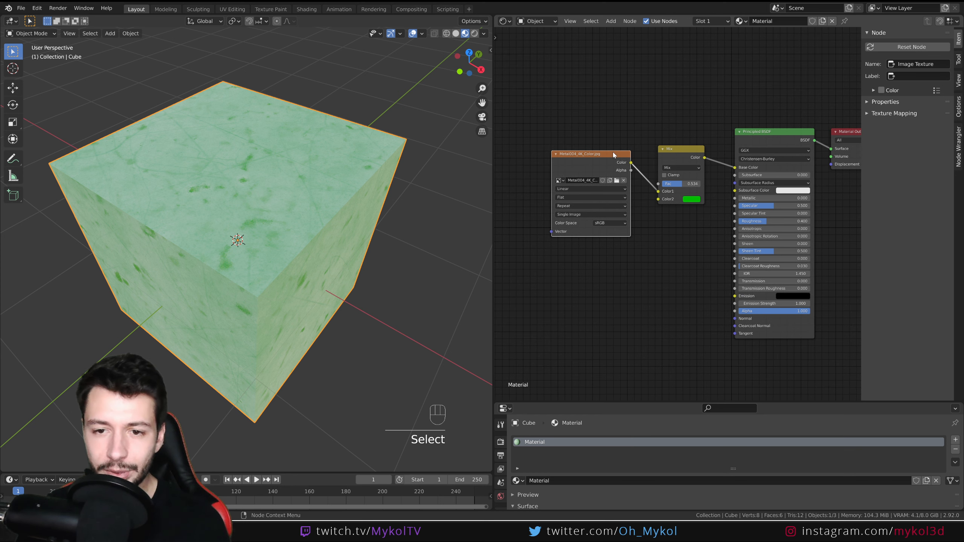
pyautogui.press('h')
pyautogui.moveTo(664, 151); pyautogui.dragTo(644, 153)
pyautogui.click(647, 158)
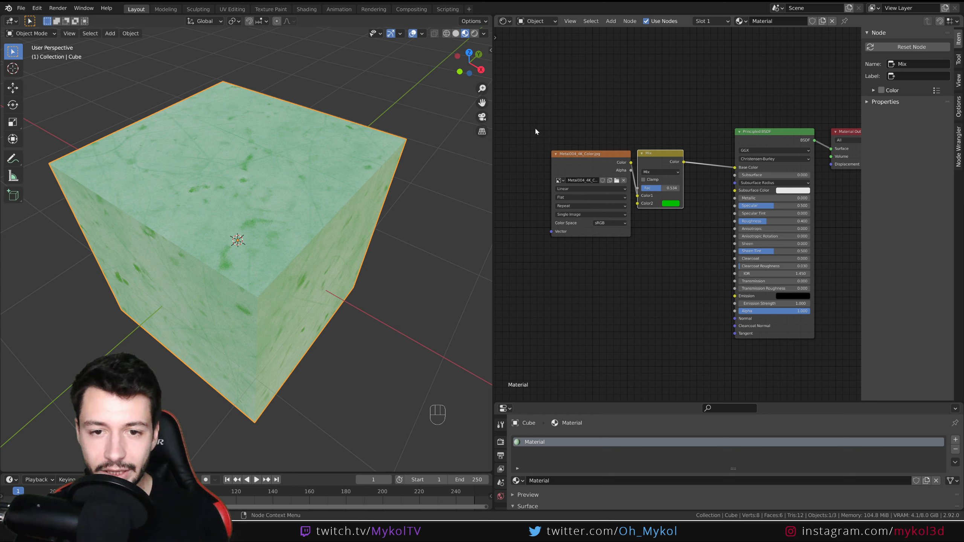
# Select the image texture and Mix nodes together and combine them into a node group.
pyautogui.moveTo(536, 129); pyautogui.dragTo(701, 278)
pyautogui.moveTo(512, 109); pyautogui.dragTo(709, 293)
pyautogui.click(585, 154)
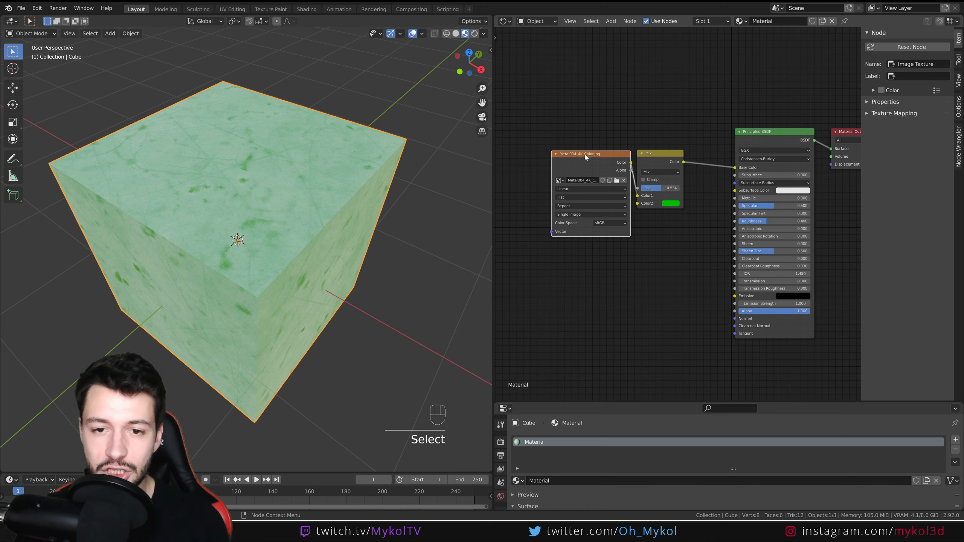
pyautogui.keyDown('shift'); pyautogui.click(648, 156); pyautogui.keyUp('shift')
pyautogui.scroll(3, 621, 166)
pyautogui.scroll(-2, 621, 167)
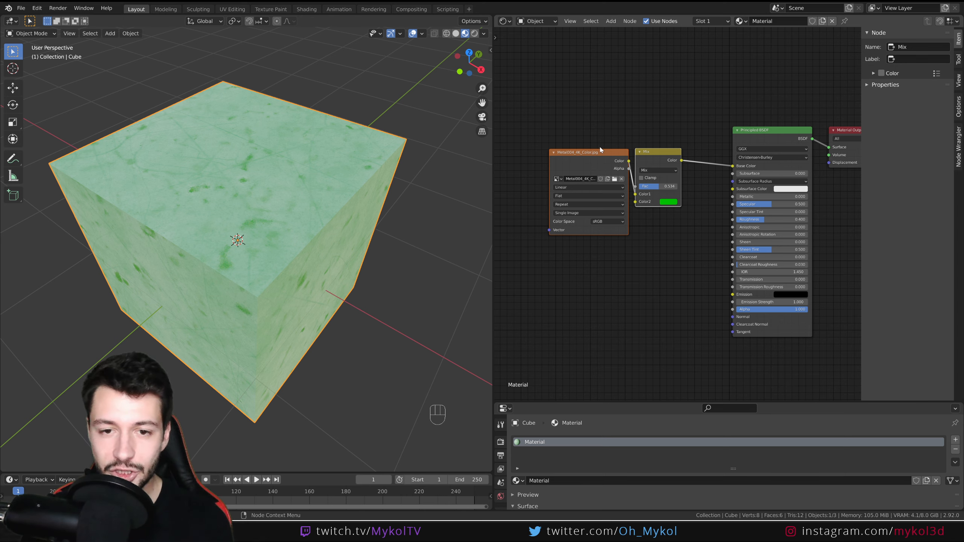
pyautogui.scroll(2, 560, 160)
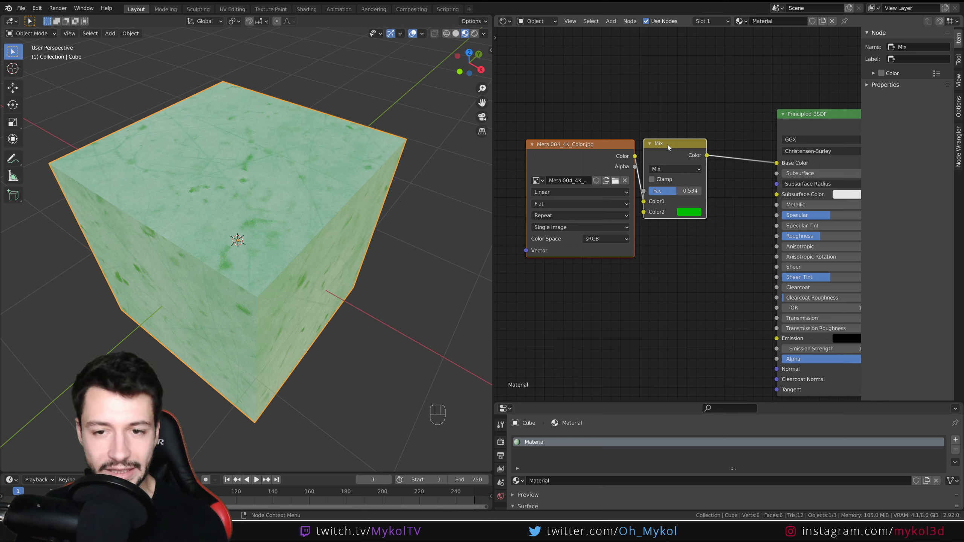
pyautogui.scroll(-2, 645, 154)
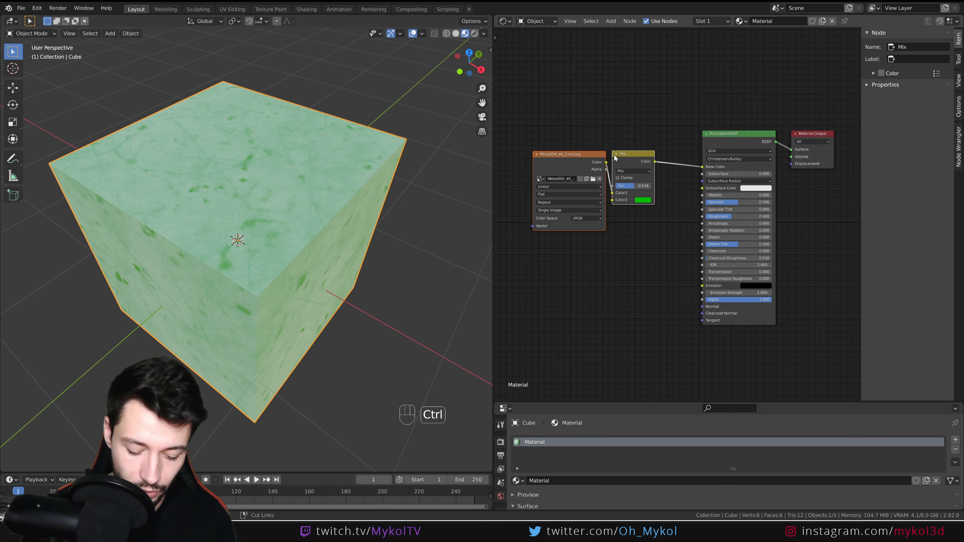
pyautogui.hotkey('ctrl', 'g')
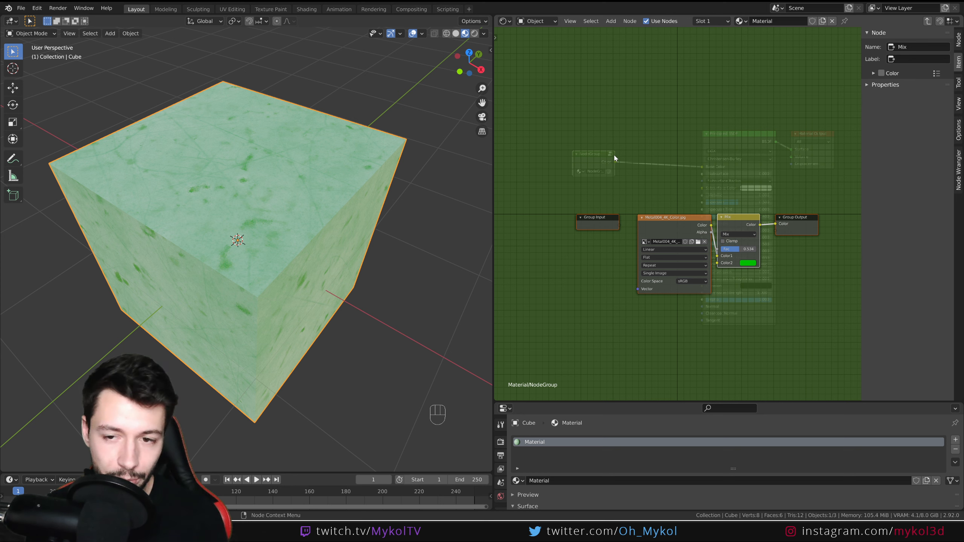
# Leave the node group, move its node slightly closer to the Principled BSDF, and reopen the group for editing.
pyautogui.moveTo(684, 178); pyautogui.dragTo(682, 207, button='middle')
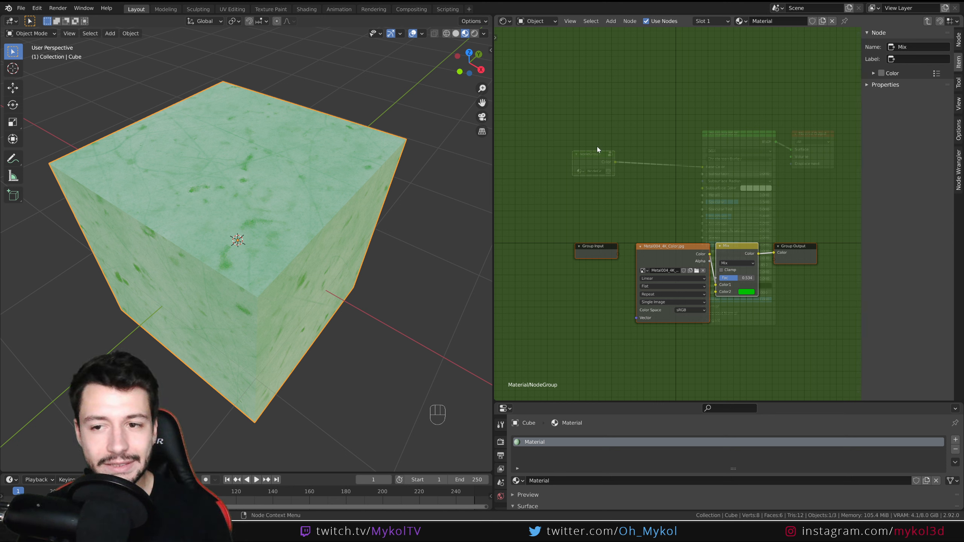
pyautogui.scroll(1, 593, 161)
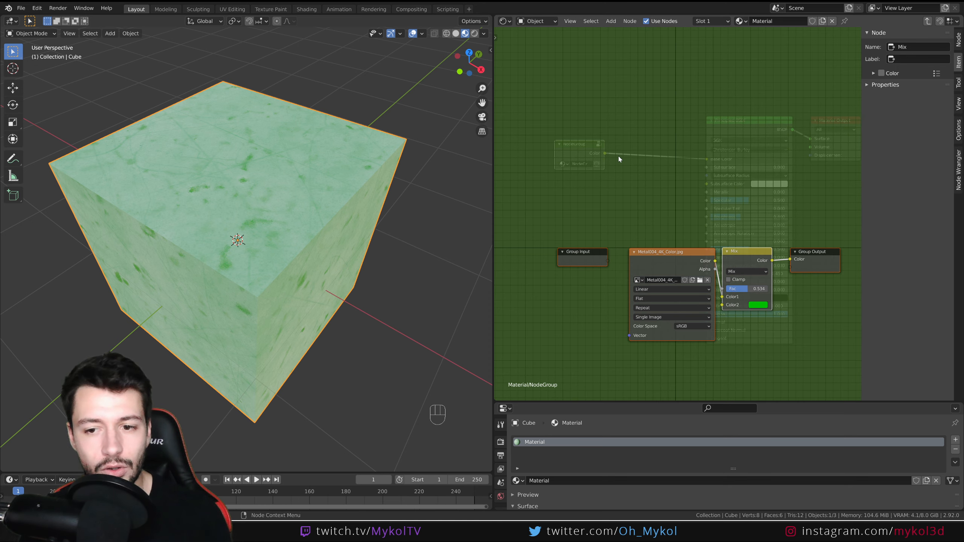
pyautogui.moveTo(646, 199); pyautogui.dragTo(616, 177, button='middle')
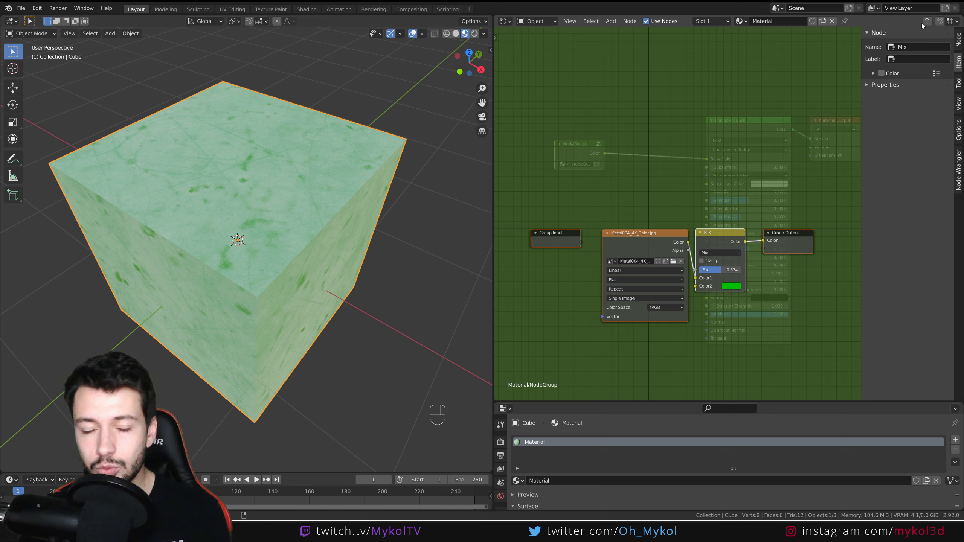
pyautogui.press('Tab')
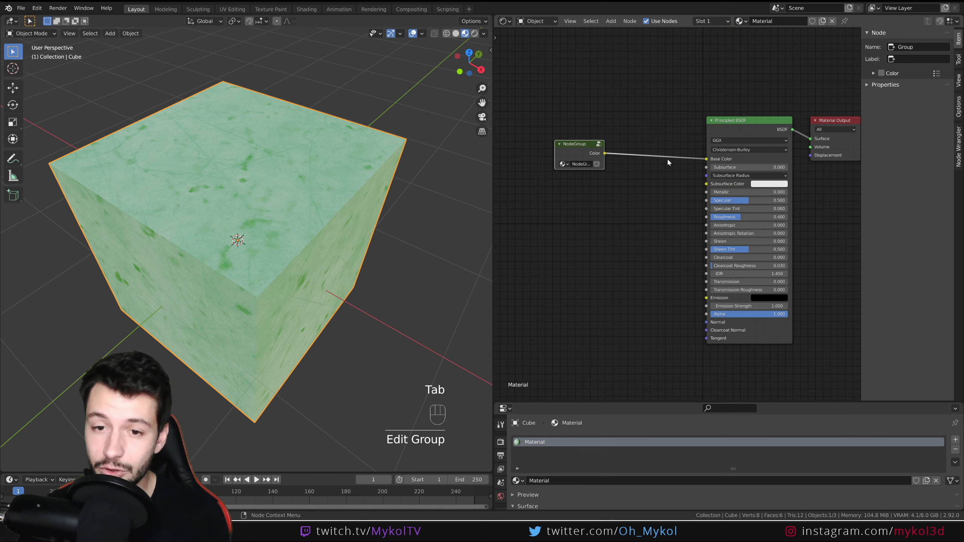
pyautogui.moveTo(574, 148); pyautogui.dragTo(607, 149)
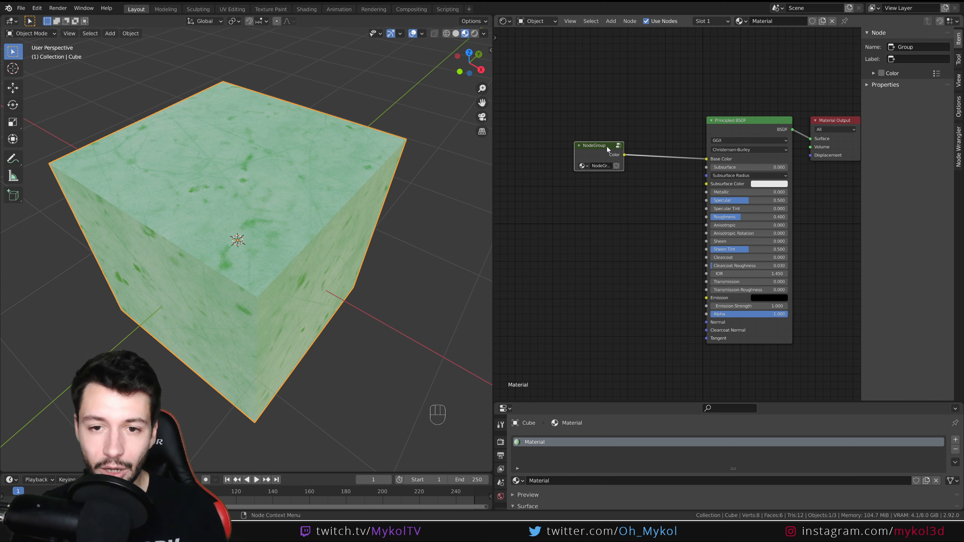
pyautogui.press('Tab')
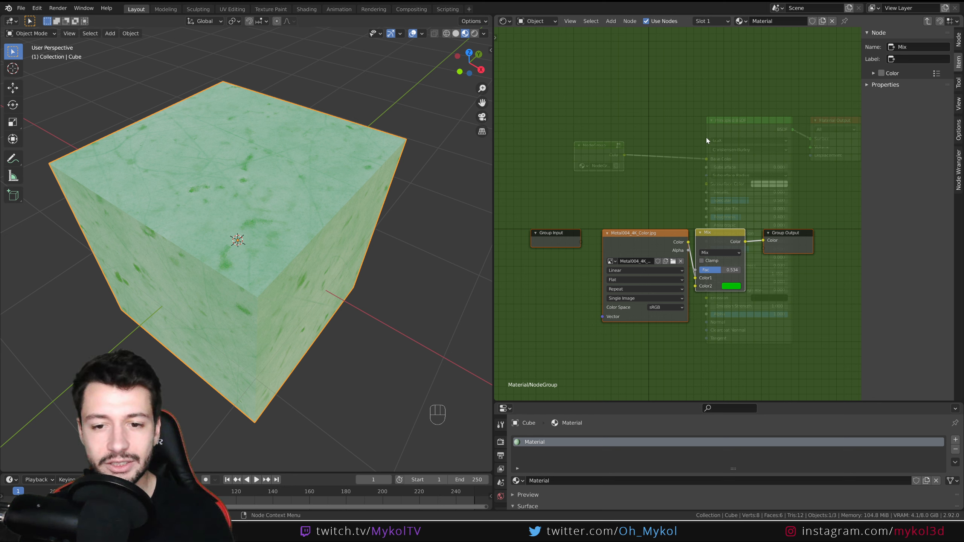
# Examine the Group Input, image texture, Mix and Group Output nodes inside the group.
pyautogui.click(627, 232)
pyautogui.click(705, 233)
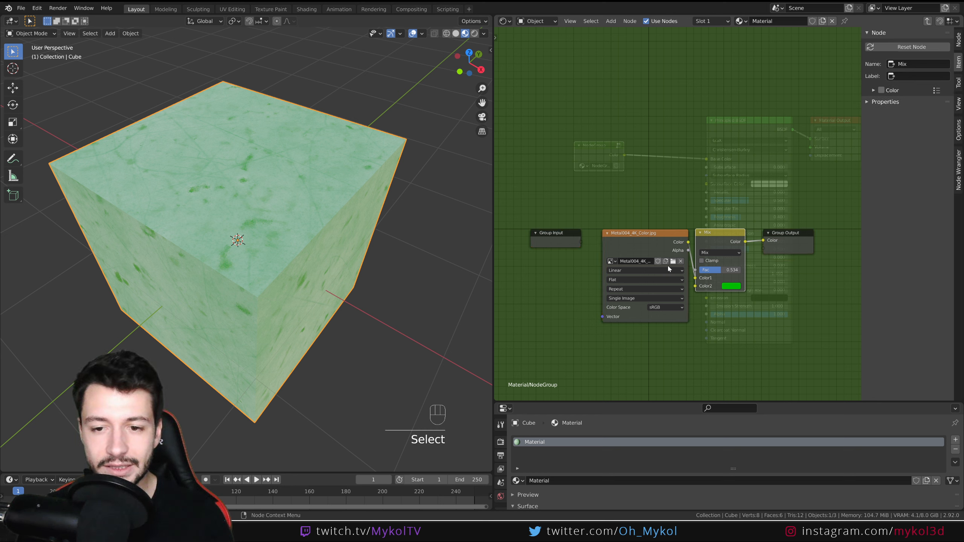
pyautogui.moveTo(628, 206); pyautogui.dragTo(727, 338)
pyautogui.click(555, 234)
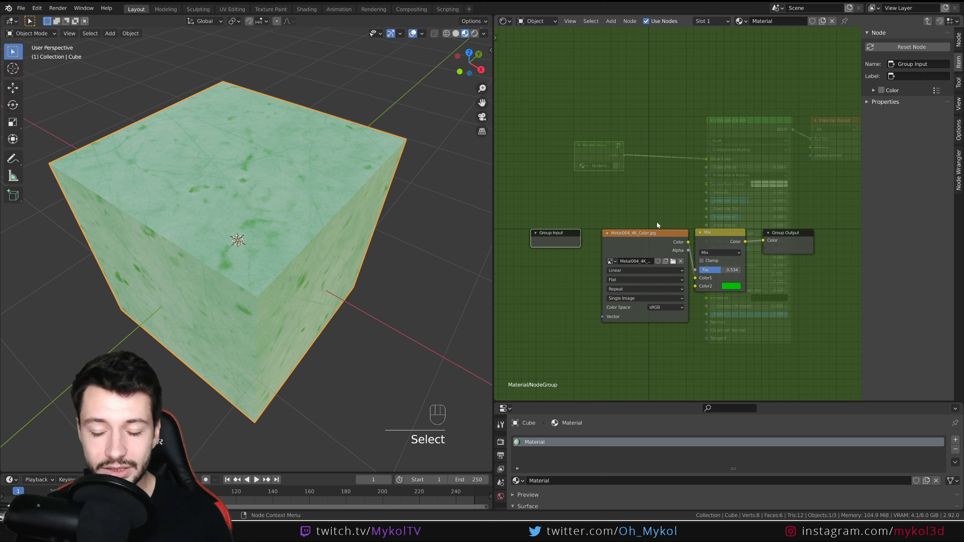
pyautogui.moveTo(633, 204); pyautogui.dragTo(706, 279)
pyautogui.click(549, 234)
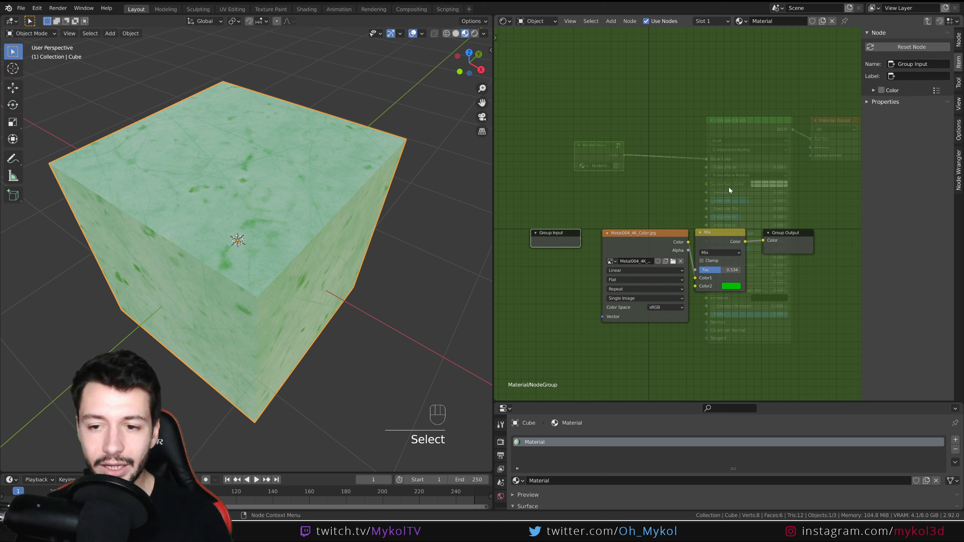
pyautogui.click(791, 238)
pyautogui.click(643, 239)
pyautogui.click(720, 234)
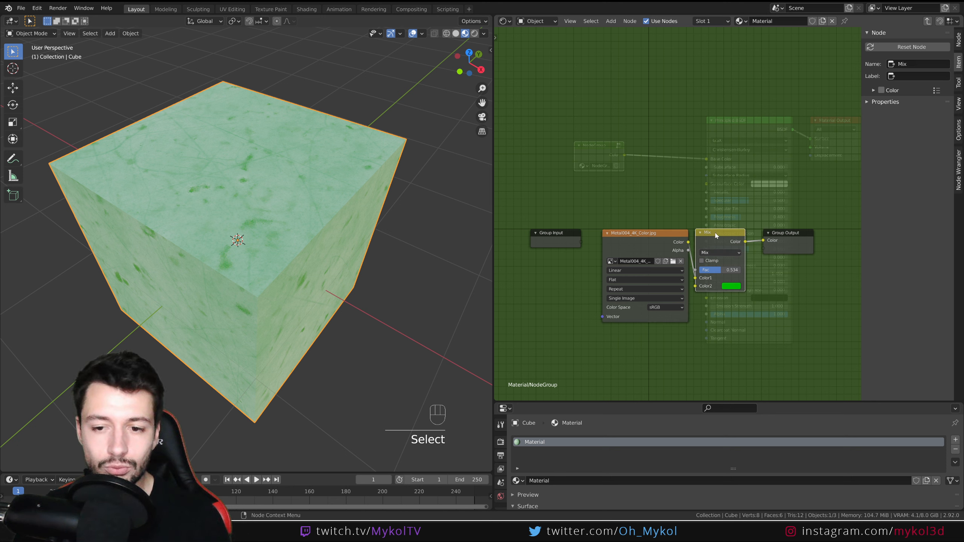
# Place the image texture below Group Input and expose the Mix node's Fac and Color2 as group inputs.
pyautogui.moveTo(654, 240); pyautogui.dragTo(562, 285)
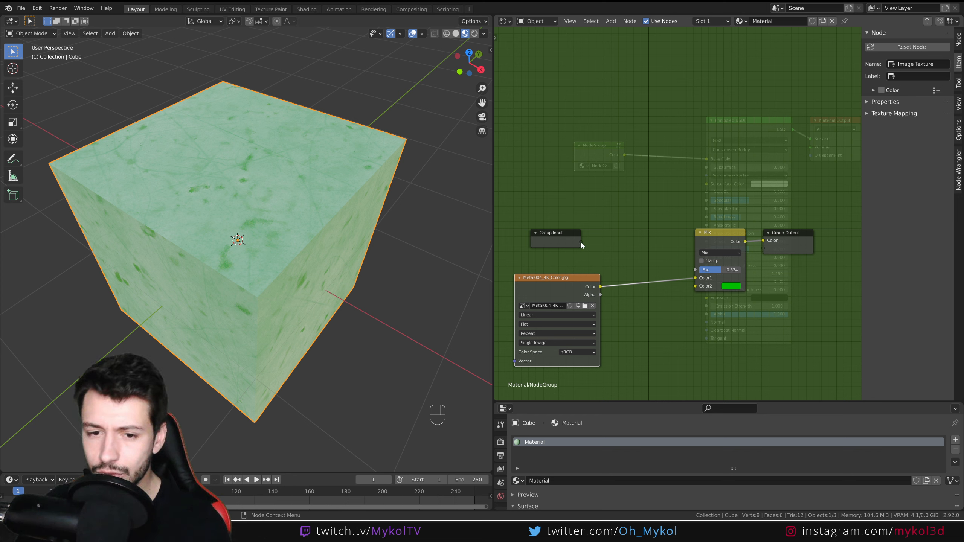
pyautogui.moveTo(580, 241); pyautogui.dragTo(702, 272)
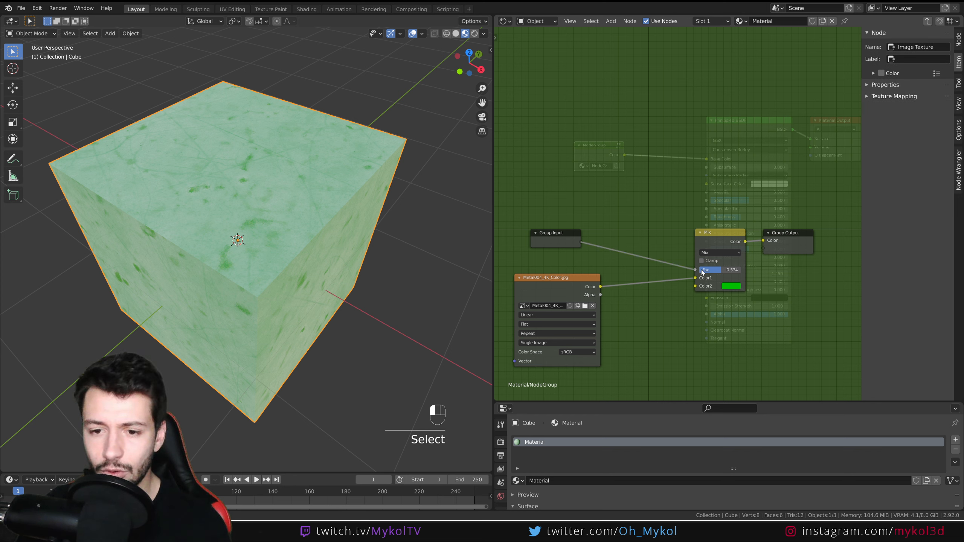
pyautogui.moveTo(580, 241); pyautogui.dragTo(693, 272)
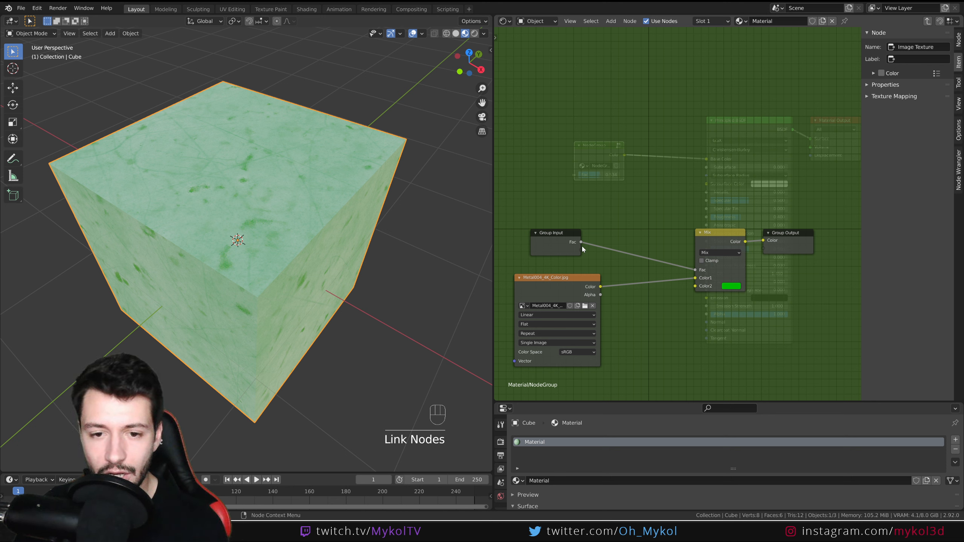
pyautogui.moveTo(580, 248); pyautogui.dragTo(696, 287)
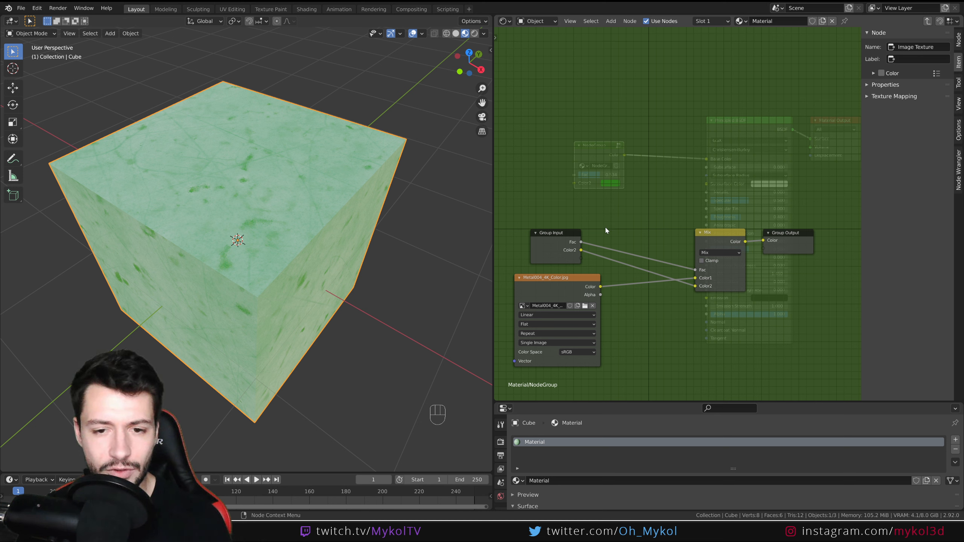
# Move Group Output farther from the Mix node and link the image texture's Alpha to it as a new group output.
pyautogui.moveTo(799, 232); pyautogui.dragTo(829, 233)
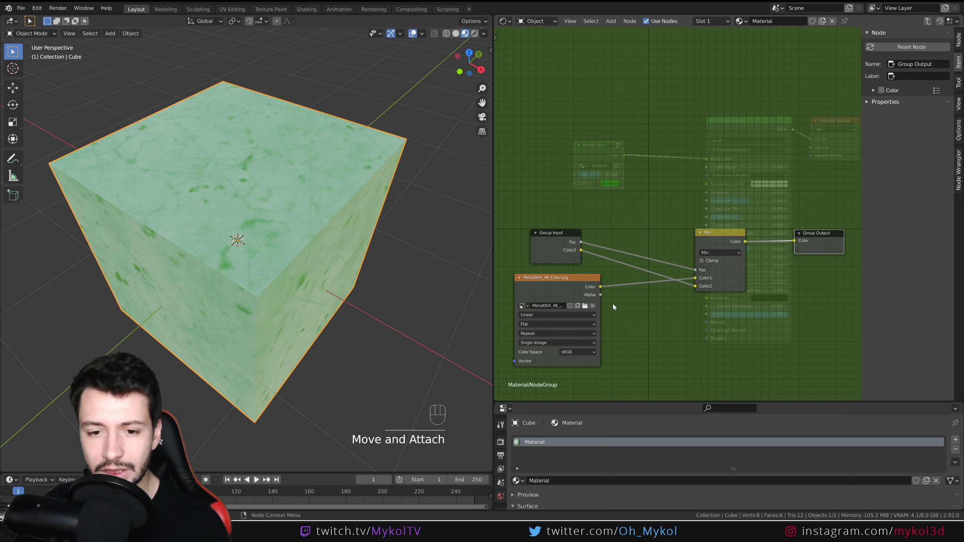
pyautogui.moveTo(581, 287); pyautogui.dragTo(589, 302)
pyautogui.moveTo(672, 323); pyautogui.dragTo(664, 285, button='middle')
pyautogui.moveTo(601, 271); pyautogui.dragTo(786, 215)
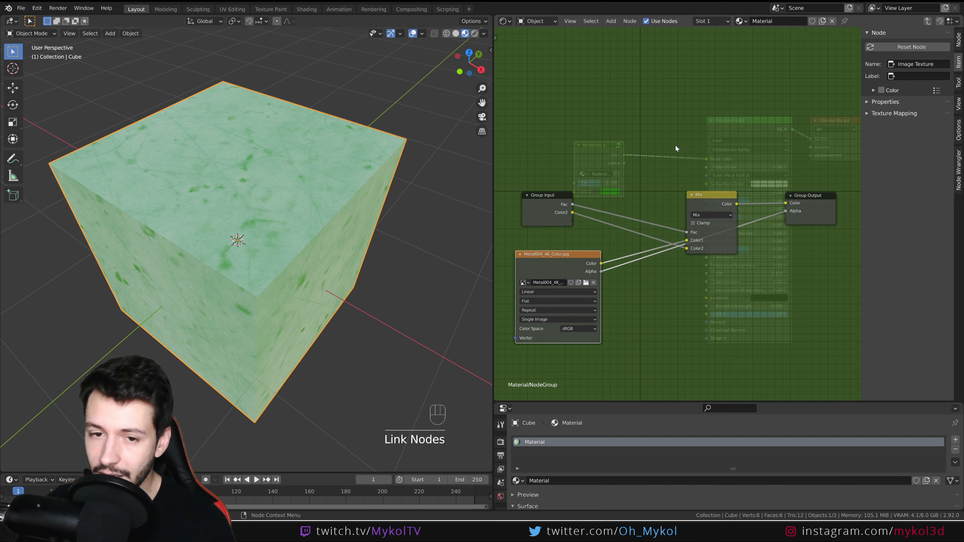
# Leave the group and set its node's Fac to 0.502 and Color2 to a slightly different green.
pyautogui.press('Tab')
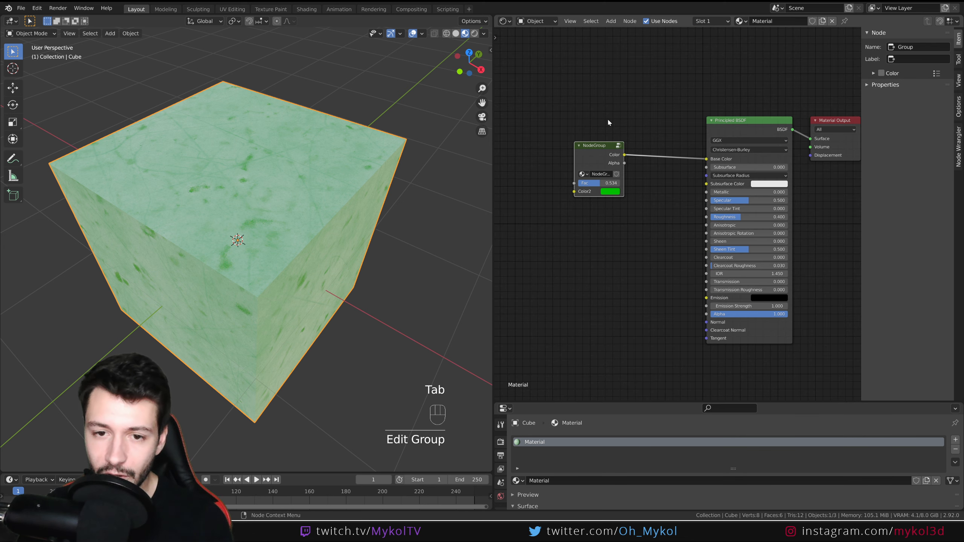
pyautogui.moveTo(574, 183); pyautogui.dragTo(549, 178)
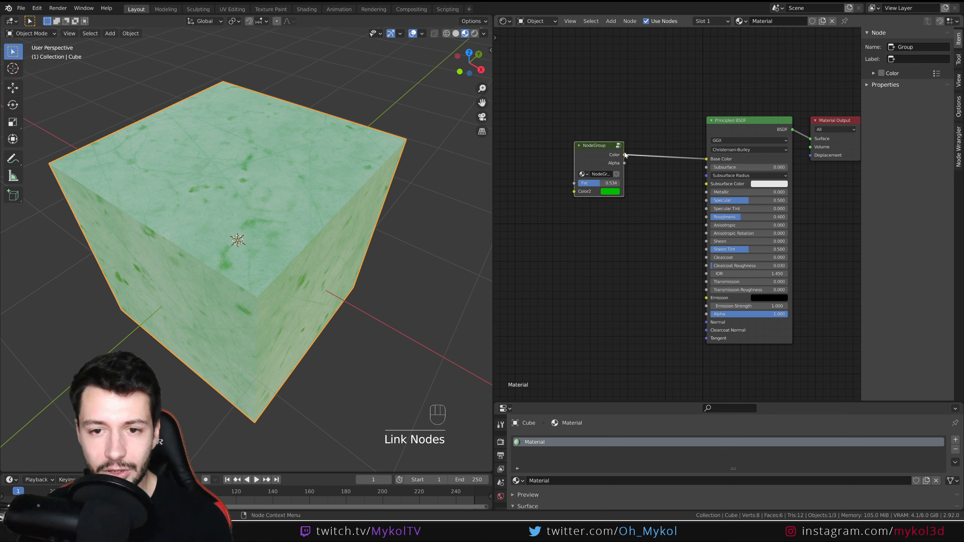
pyautogui.moveTo(628, 164); pyautogui.dragTo(678, 269)
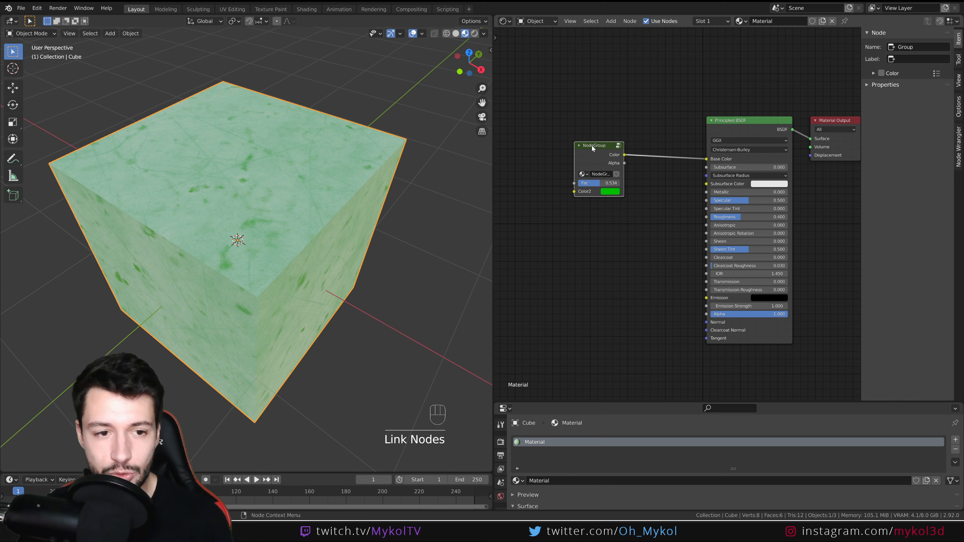
pyautogui.scroll(2, 328, 183)
pyautogui.moveTo(600, 183); pyautogui.dragTo(598, 183)
pyautogui.click(610, 192)
pyautogui.moveTo(647, 105); pyautogui.dragTo(609, 98)
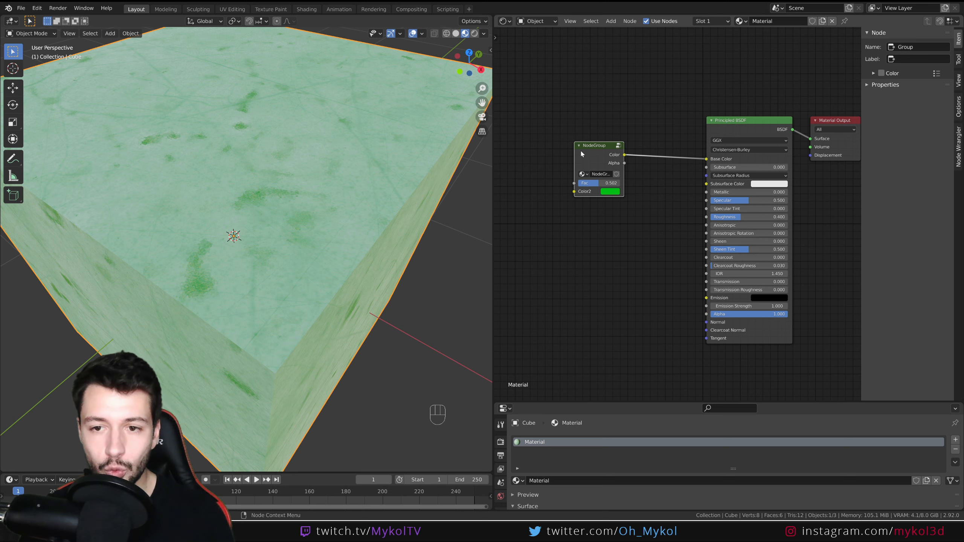
# Reopen the group for editing, move the Mix node higher, and disconnect the image texture's Alpha from Group Output.
pyautogui.press('Tab')
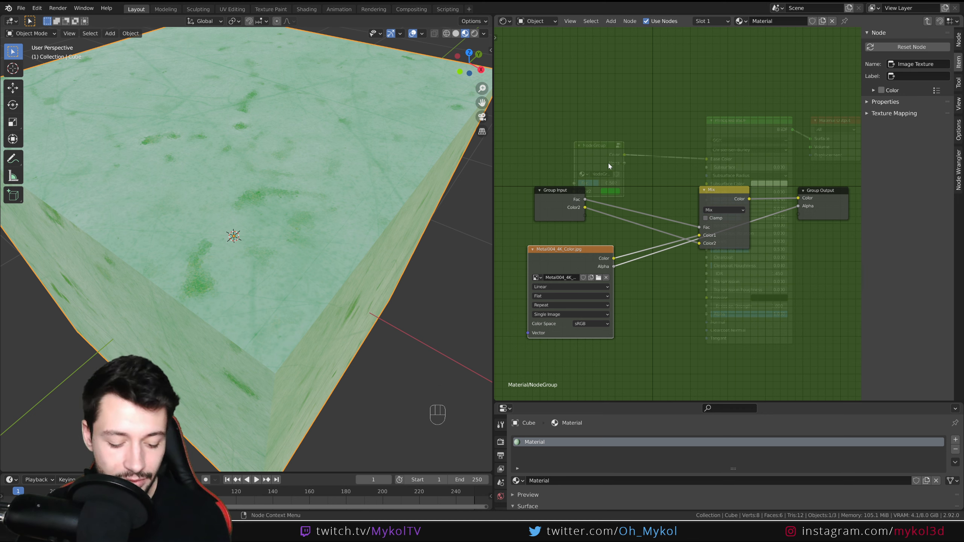
pyautogui.press('Tab')
pyautogui.moveTo(526, 125); pyautogui.dragTo(553, 128, button='middle')
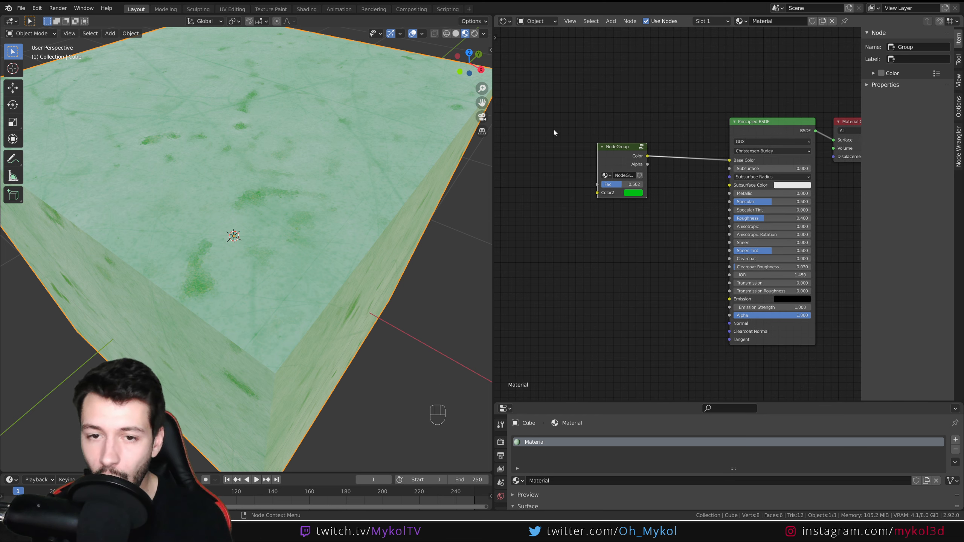
pyautogui.press('Tab')
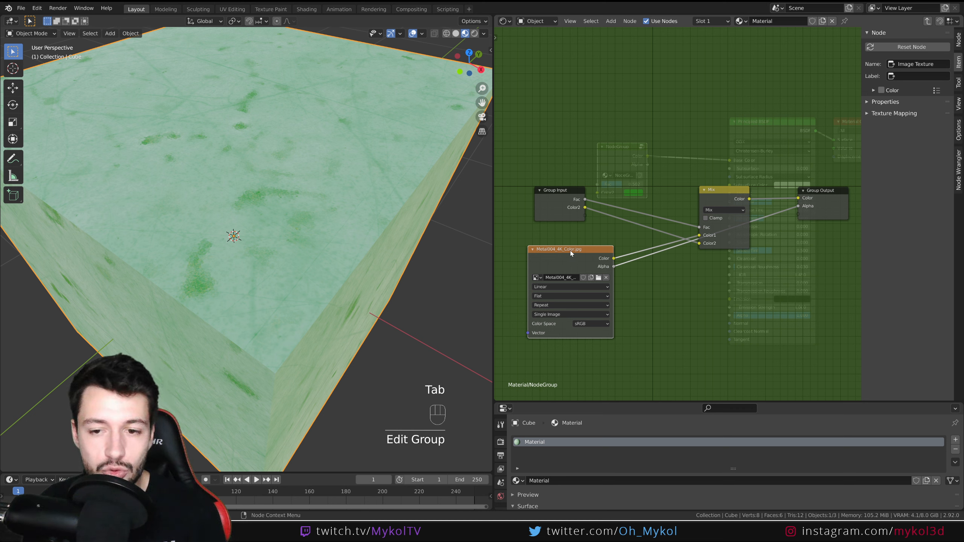
pyautogui.moveTo(729, 189); pyautogui.dragTo(704, 155)
pyautogui.moveTo(799, 206); pyautogui.dragTo(750, 236)
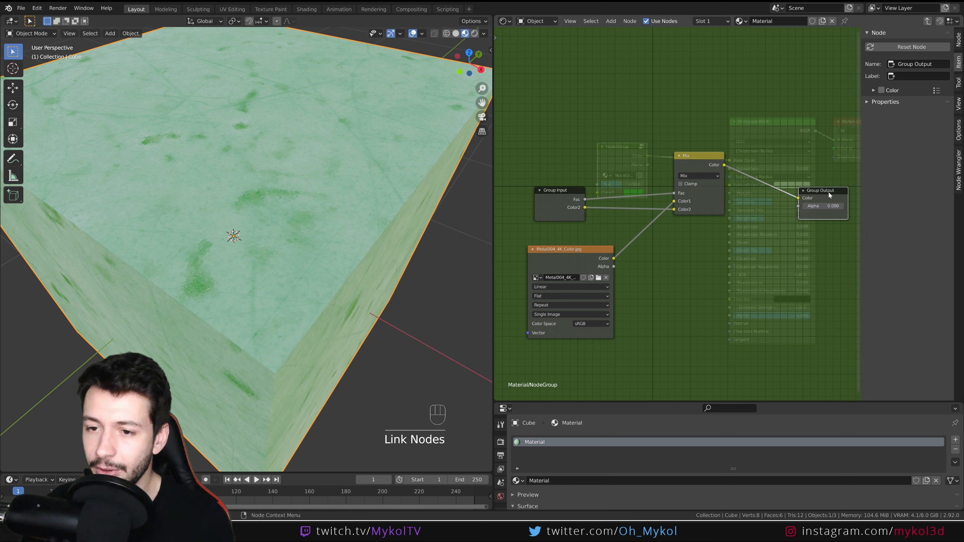
# Remove the unused Alpha output from the node group's interface.
pyautogui.click(810, 203)
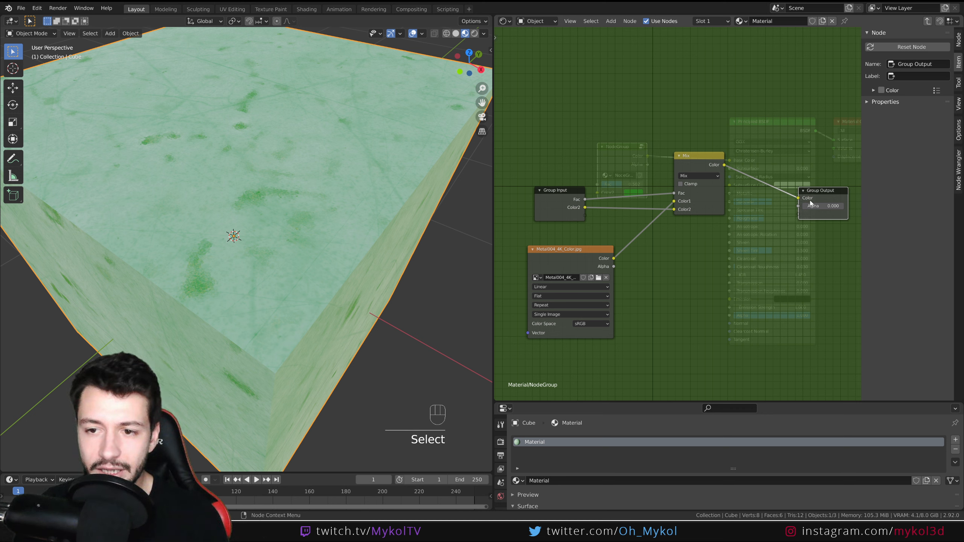
pyautogui.click(958, 39)
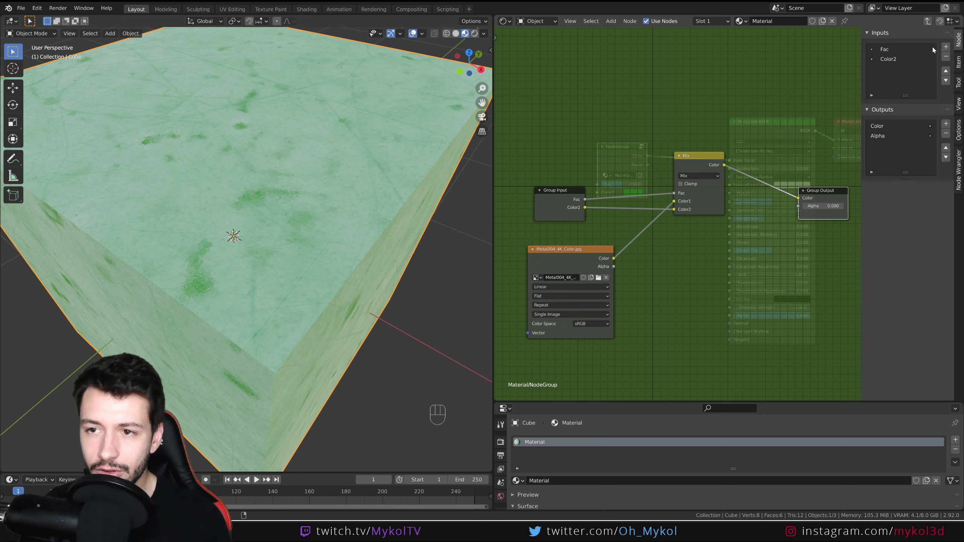
pyautogui.click(879, 136)
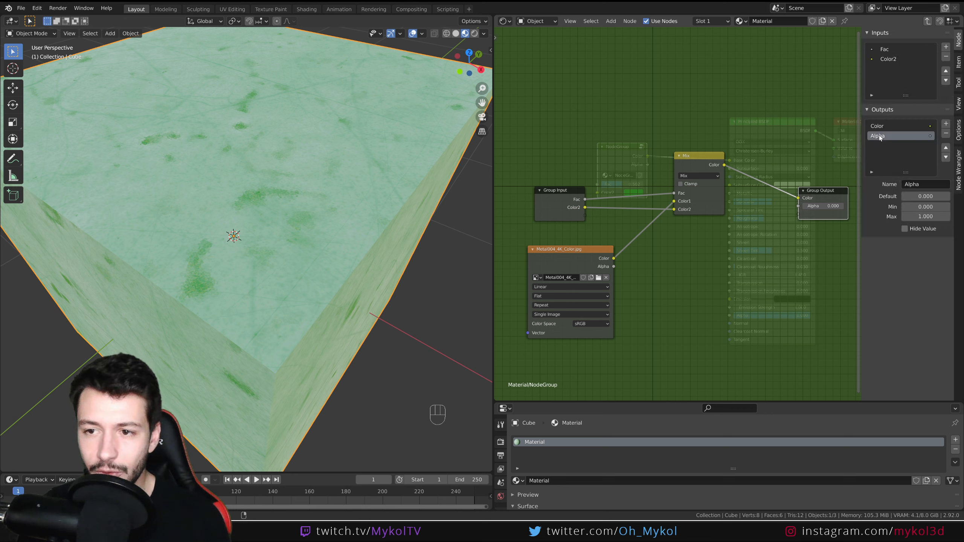
pyautogui.click(946, 134)
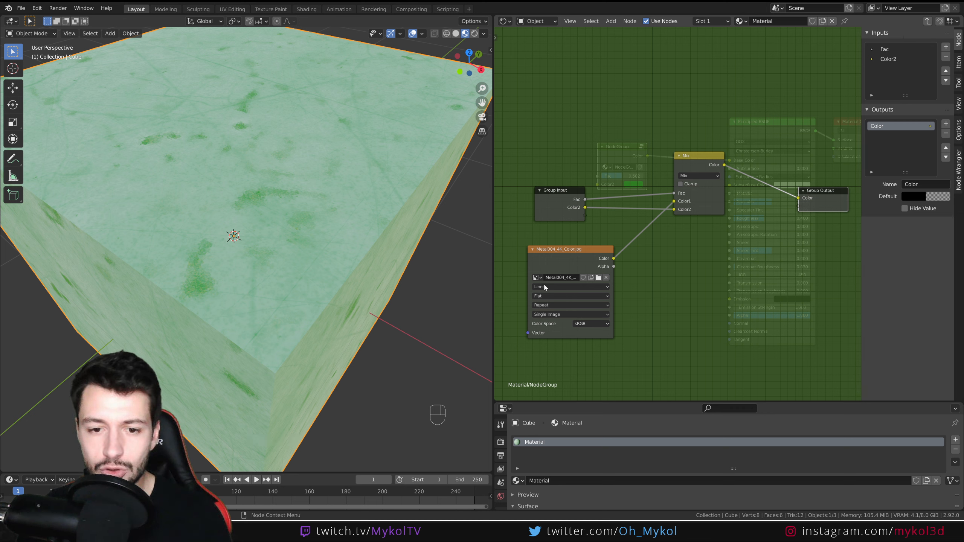
# Move Group Input farther from the Mix node and raise Group Output to the Mix node's level.
pyautogui.moveTo(558, 192); pyautogui.dragTo(551, 164)
pyautogui.click(812, 188)
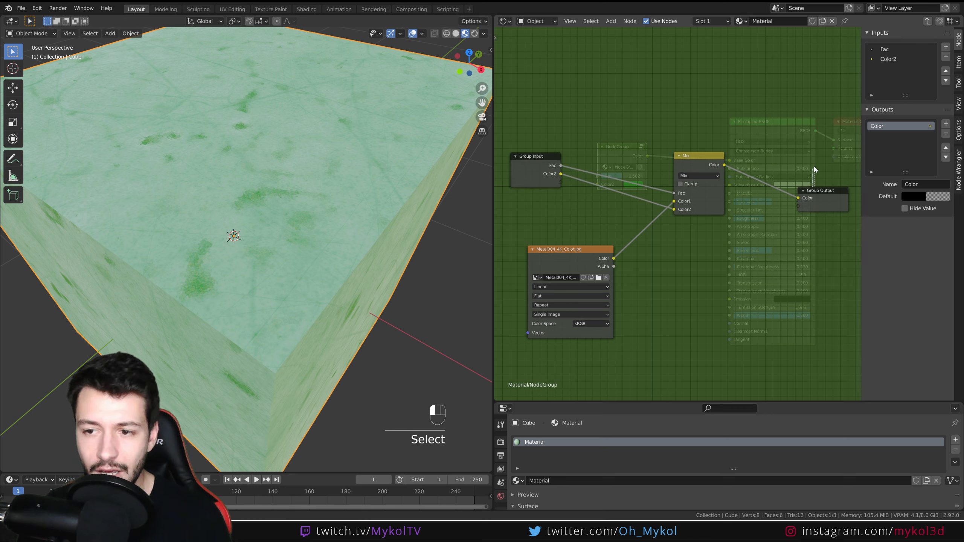
pyautogui.moveTo(812, 188); pyautogui.dragTo(813, 163)
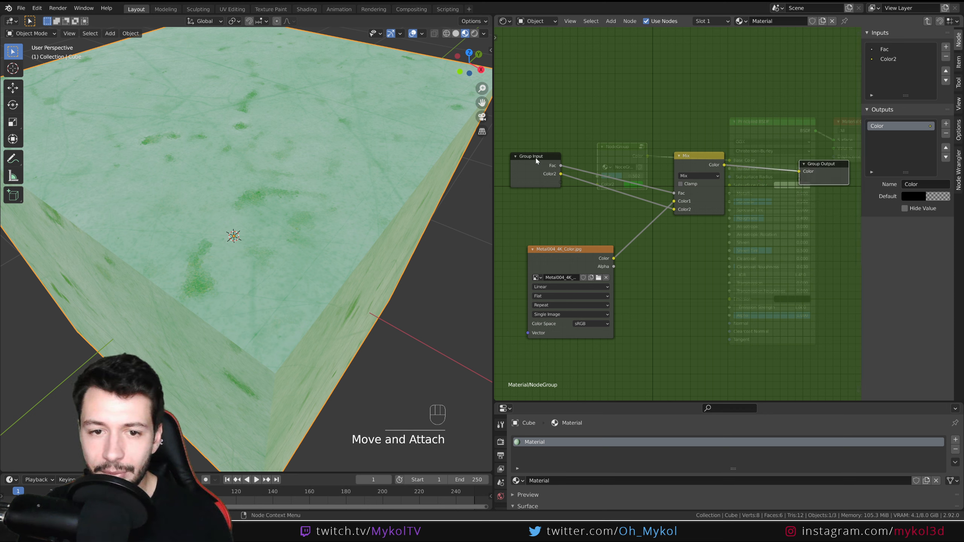
# Rename the group's Fac input to "Infl.".
pyautogui.click(538, 185)
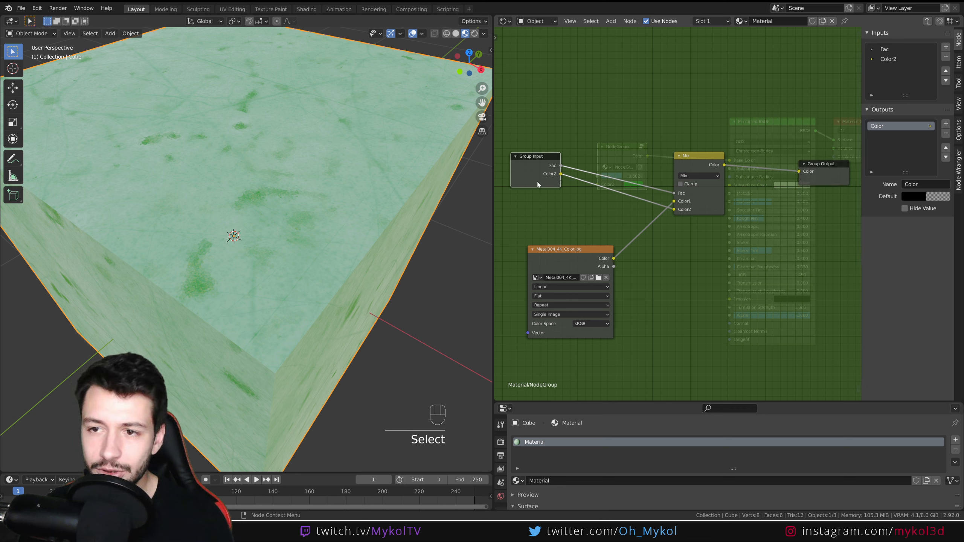
pyautogui.click(885, 49)
pyautogui.click(915, 110)
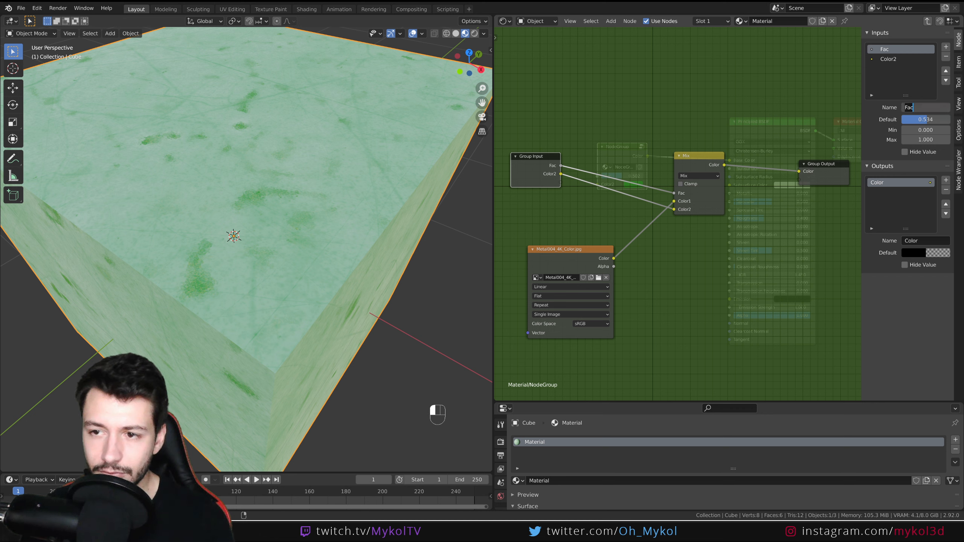
pyautogui.moveTo(914, 108); pyautogui.dragTo(903, 108)
pyautogui.write('Inf')
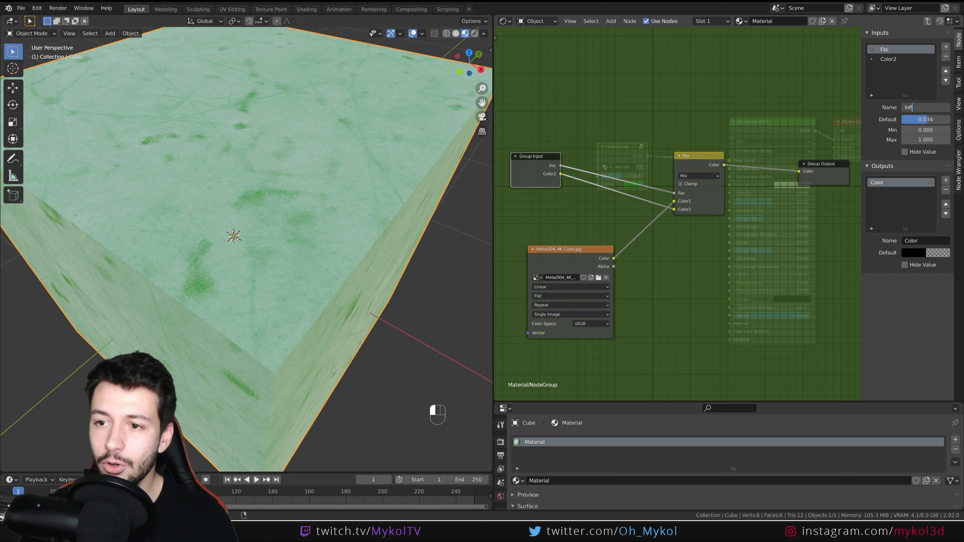
pyautogui.write('l')
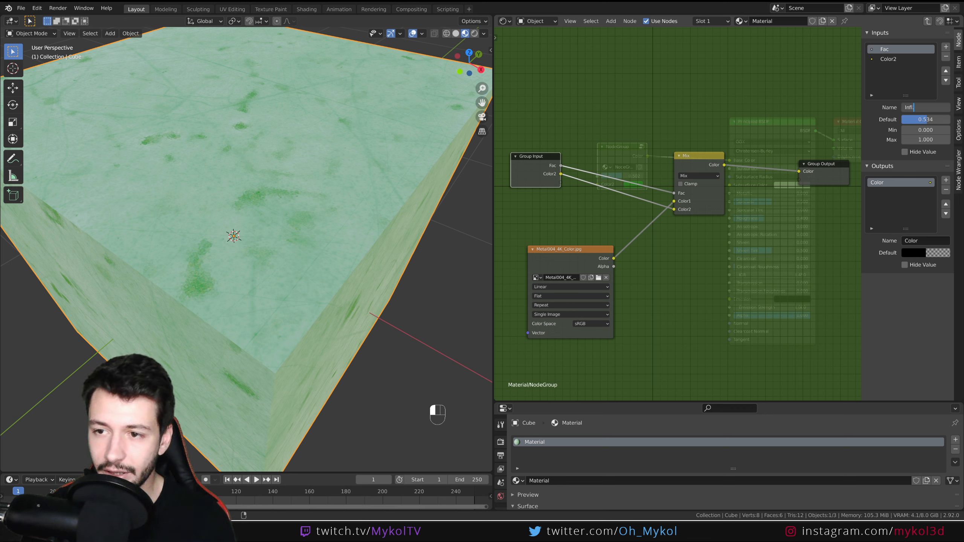
pyautogui.write('.')
pyautogui.press('Return')
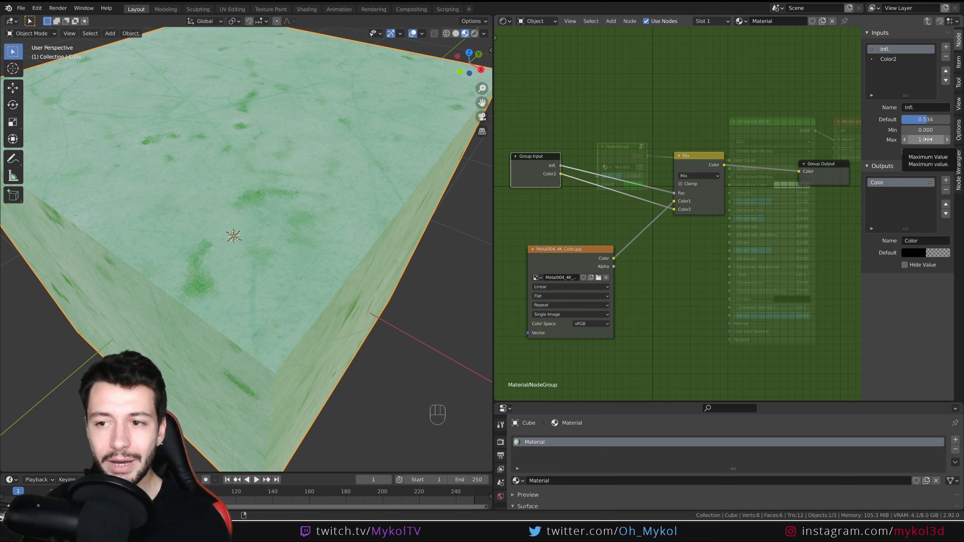
# Limit the group's Infl. input to a maximum value of 0.75.
pyautogui.click(928, 139)
pyautogui.write('0.75')
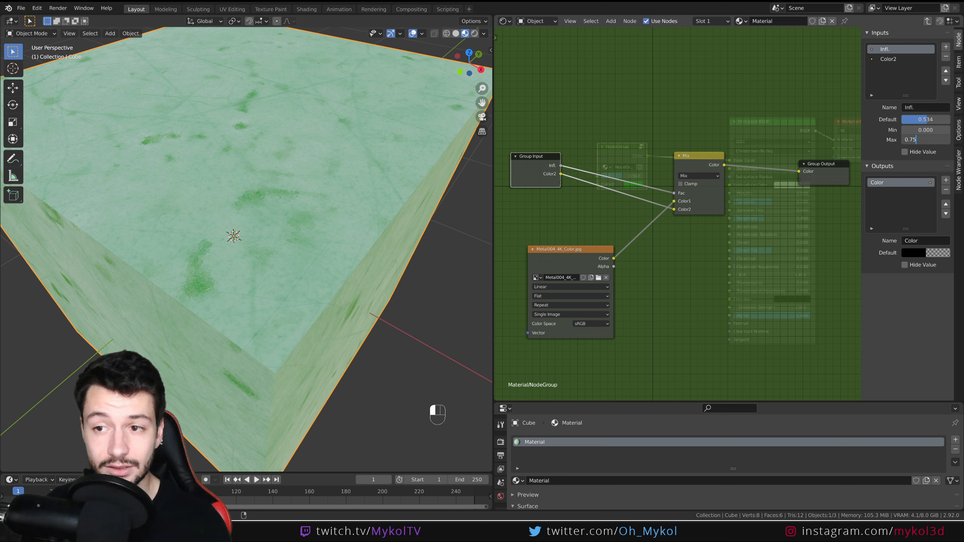
pyautogui.press('Return')
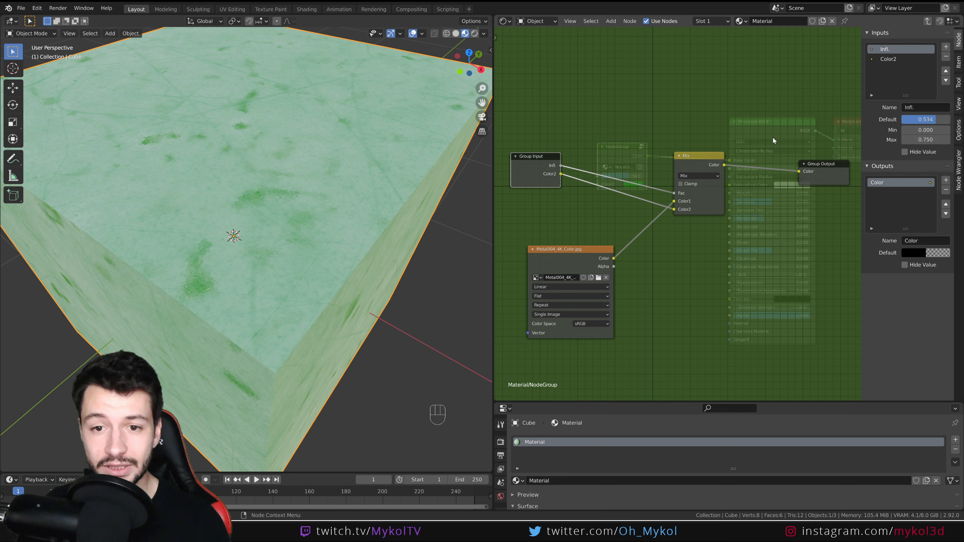
# Leave the group and set its node's Infl. value to 0.489.
pyautogui.press('Tab')
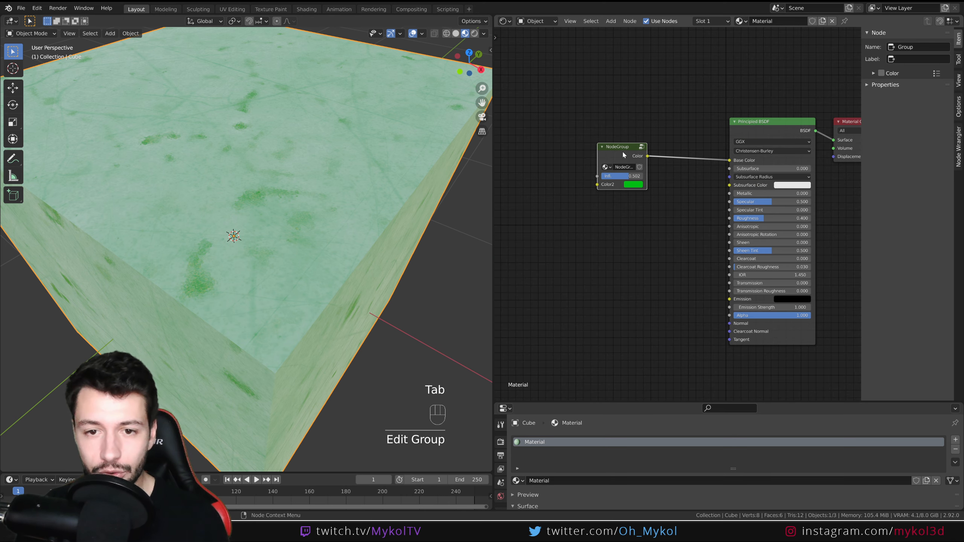
pyautogui.moveTo(623, 152); pyautogui.dragTo(615, 176)
pyautogui.scroll(2, 624, 175)
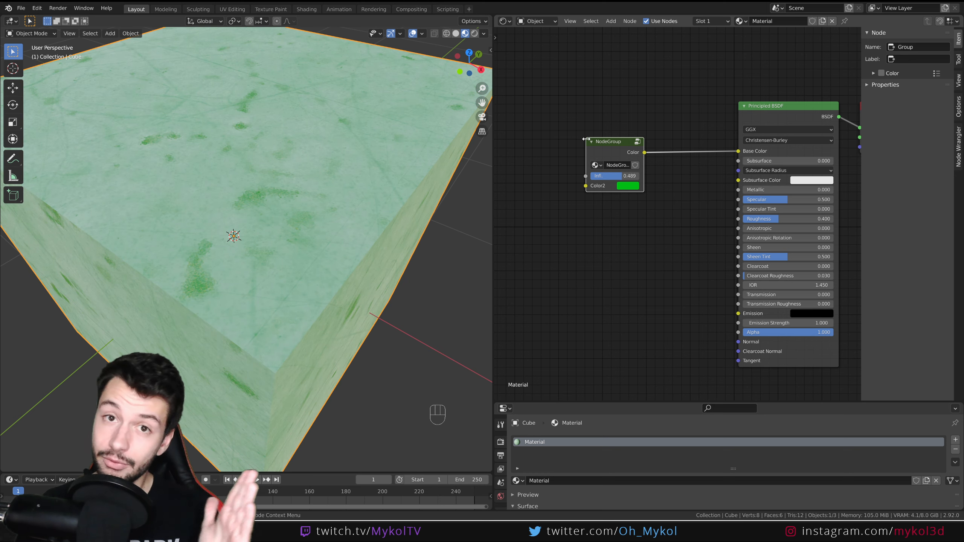
# Reopen the group to view the Color2 input's name and default color settings, and return to the material's main node tree.
pyautogui.press('Tab')
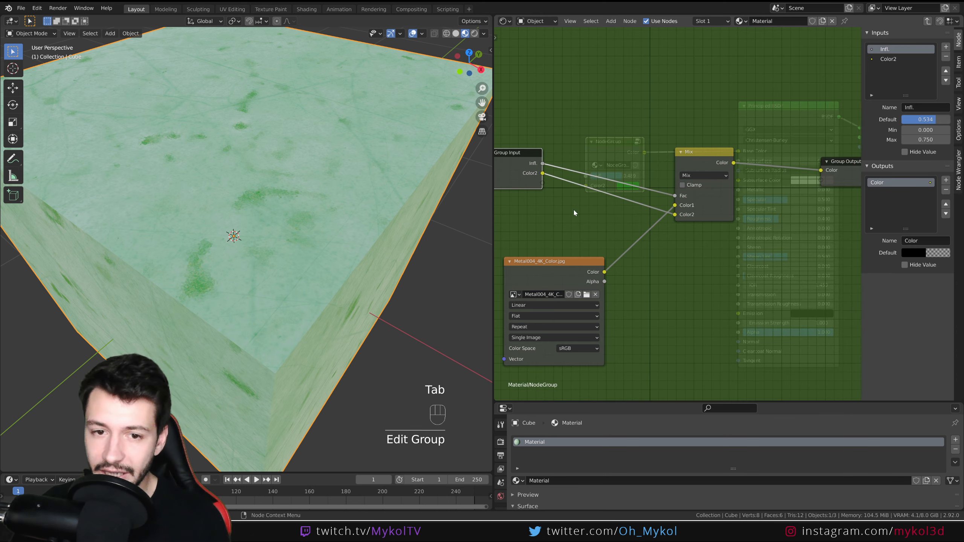
pyautogui.click(893, 60)
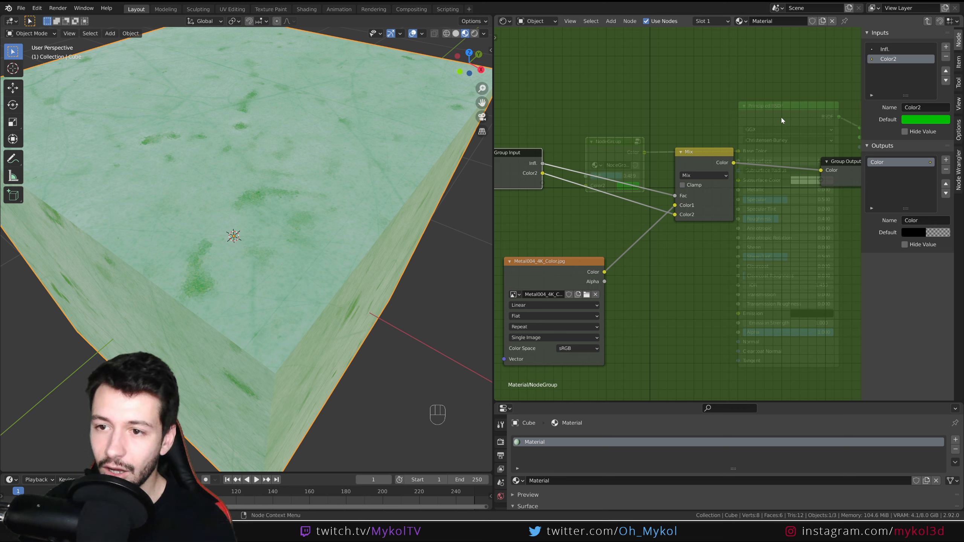
pyautogui.click(688, 110)
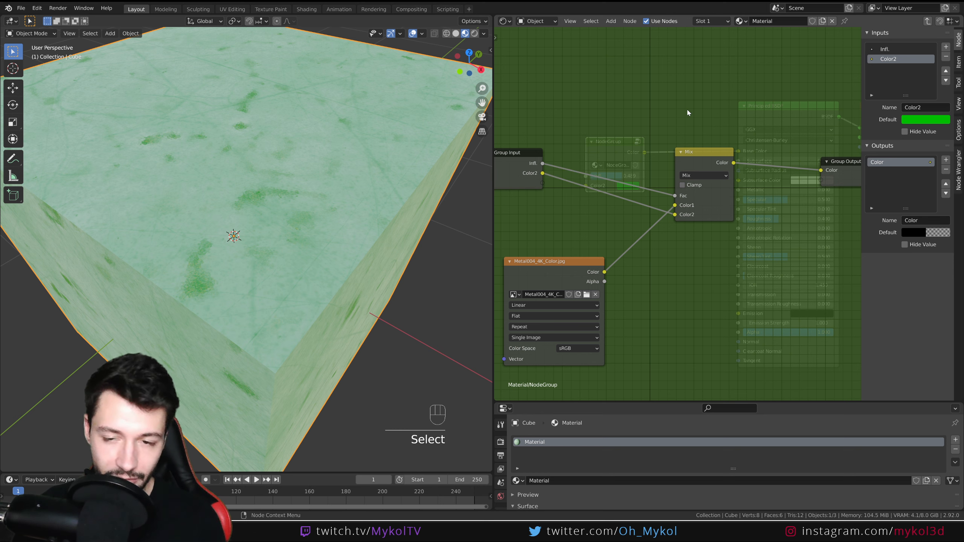
pyautogui.press('Tab')
# Move the group node and Principled BSDF closer together, with the Principled BSDF slightly higher.
pyautogui.moveTo(636, 262); pyautogui.dragTo(589, 271, button='middle')
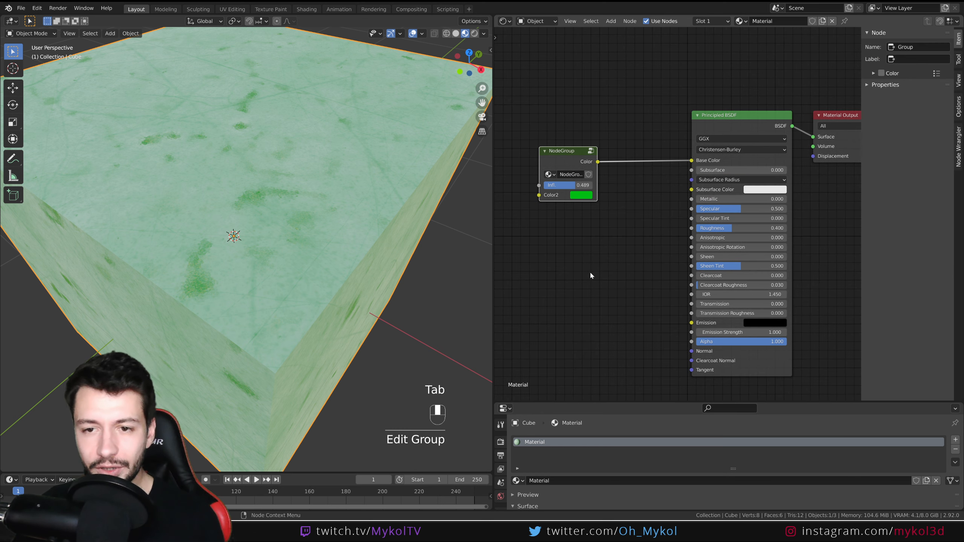
pyautogui.moveTo(573, 154); pyautogui.dragTo(600, 150)
pyautogui.moveTo(743, 118); pyautogui.dragTo(720, 107)
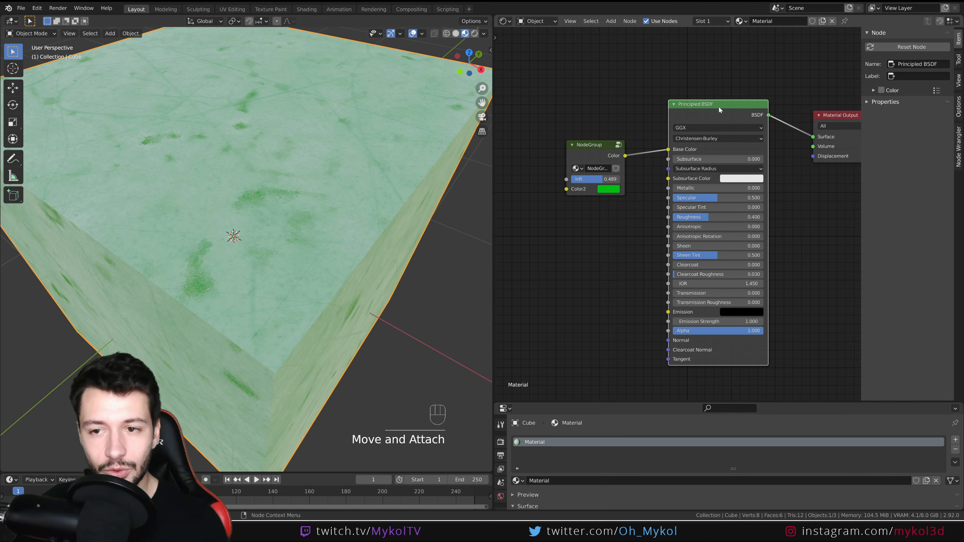
pyautogui.scroll(-2, 756, 172)
pyautogui.moveTo(755, 172); pyautogui.dragTo(653, 148, button='middle')
pyautogui.moveTo(616, 118); pyautogui.dragTo(615, 109)
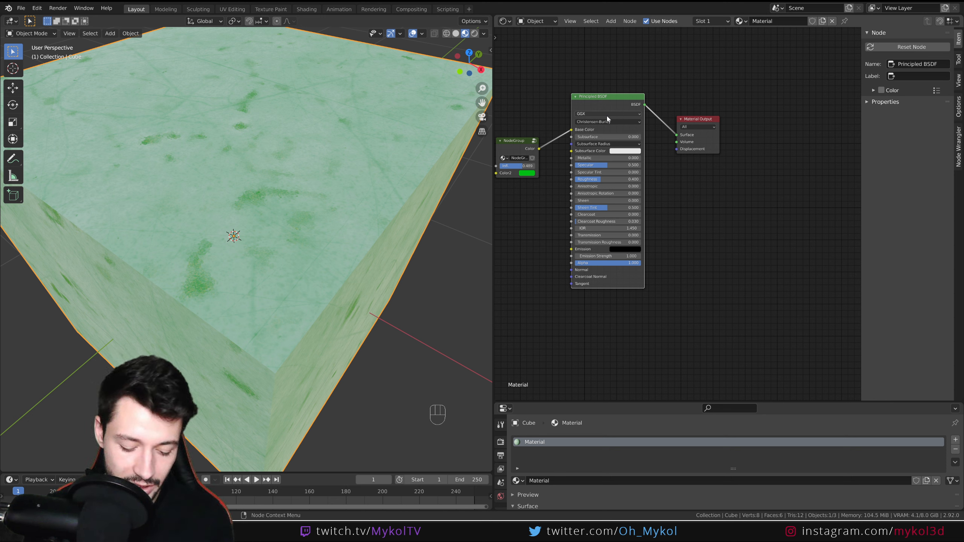
# Make a new node group from the Principled BSDF and select its Group Input node.
pyautogui.hotkey('ctrl', 'g')
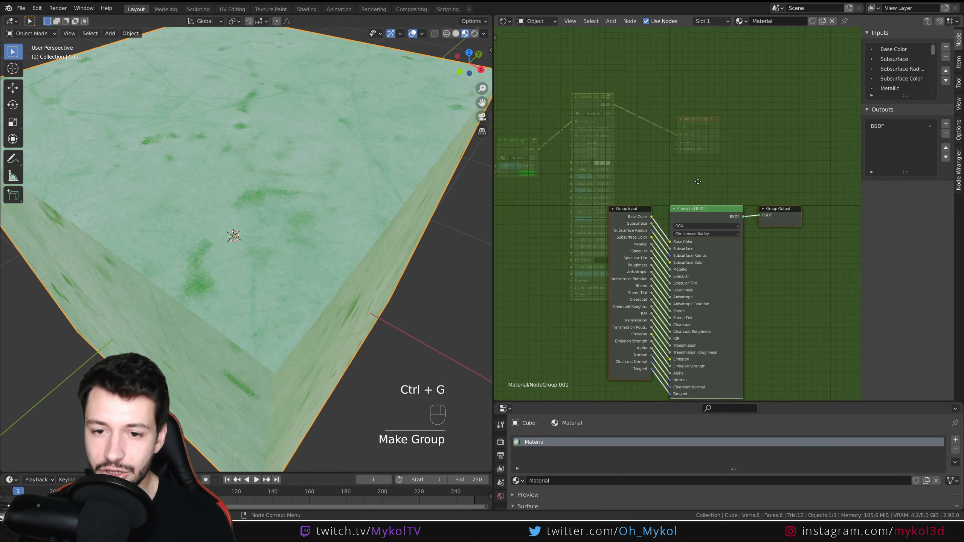
pyautogui.moveTo(697, 181); pyautogui.dragTo(693, 85, button='middle')
pyautogui.click(627, 119)
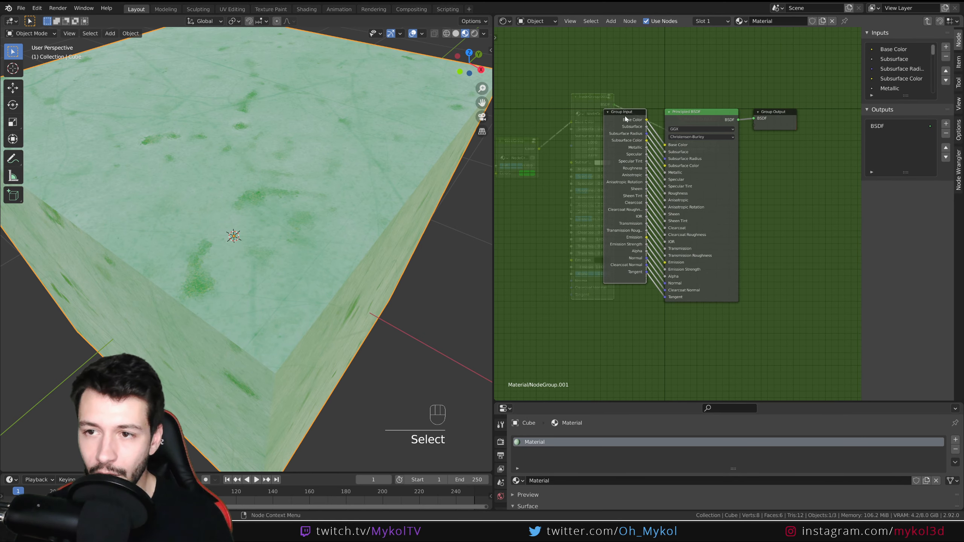
# Remove the Subsurface, Subsurface Radius, Subsurface Color, Specular and Specular Tint inputs from the new group.
pyautogui.click(897, 60)
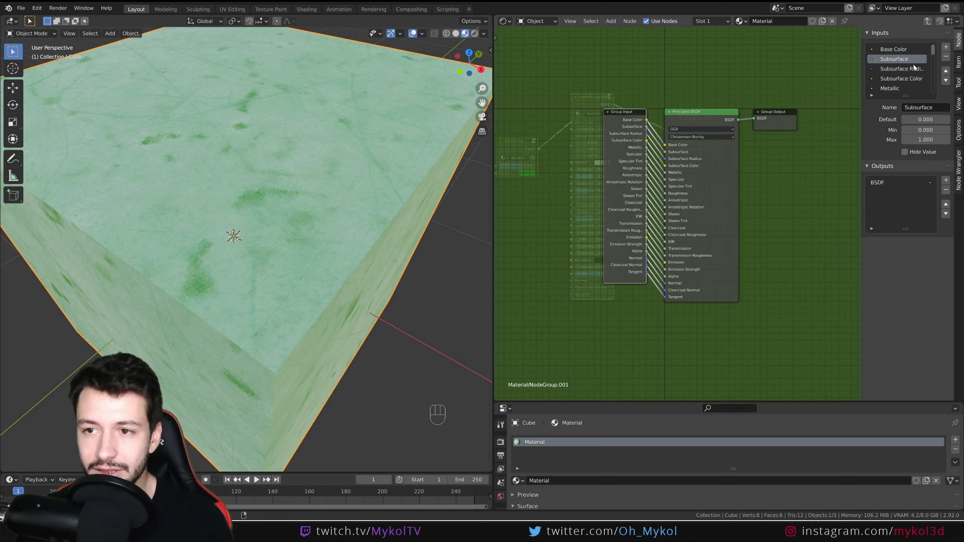
pyautogui.click(948, 57)
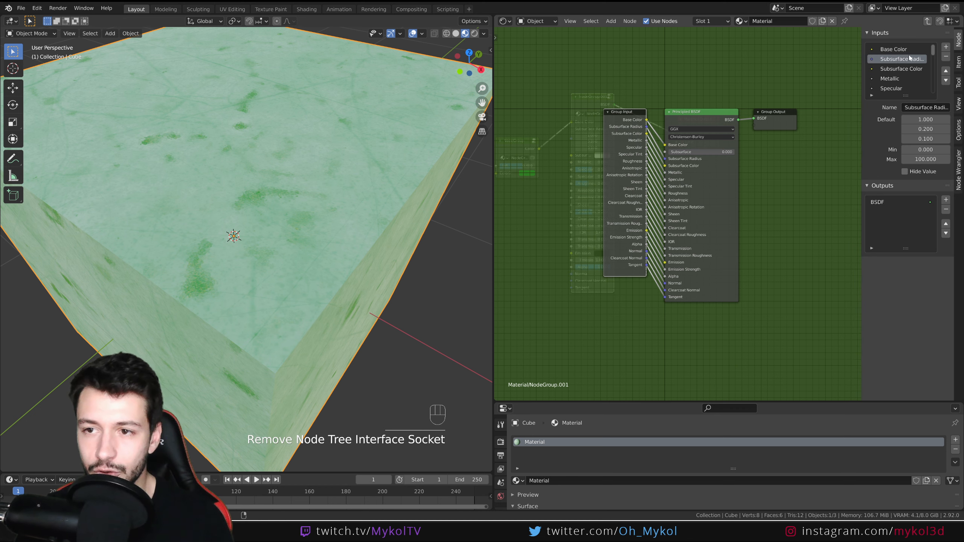
pyautogui.click(948, 57)
pyautogui.click(948, 57)
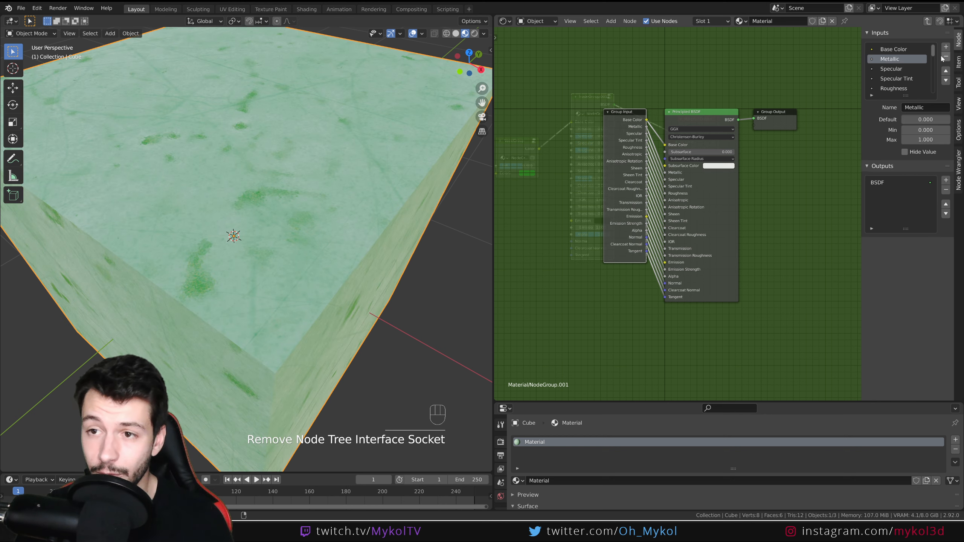
pyautogui.click(897, 69)
pyautogui.click(947, 57)
pyautogui.click(947, 57)
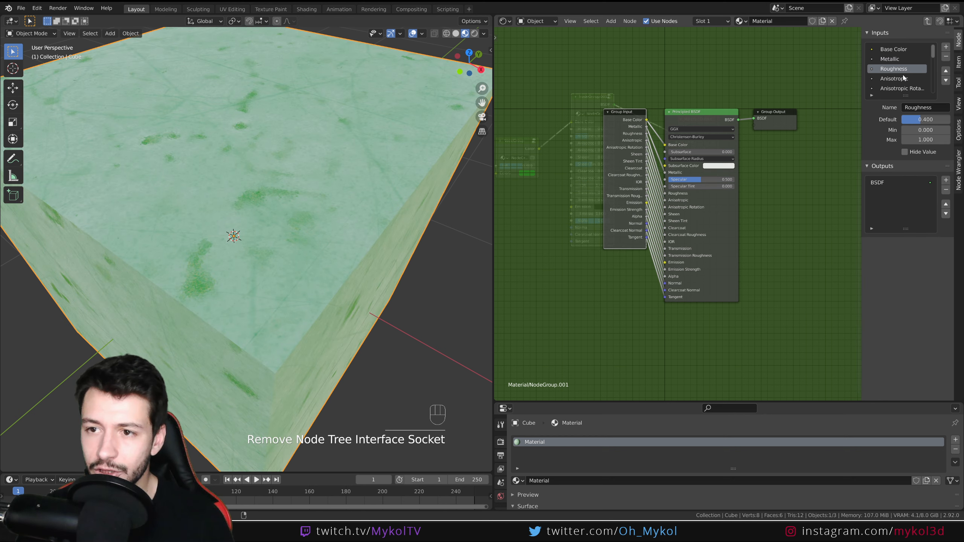
# Remove the Anisotropic, Anisotropic Rotation, Sheen and Sheen Tint inputs from the Principled BSDF group.
pyautogui.click(894, 78)
pyautogui.click(947, 57)
pyautogui.click(947, 57)
pyautogui.click(947, 57)
pyautogui.click(947, 57)
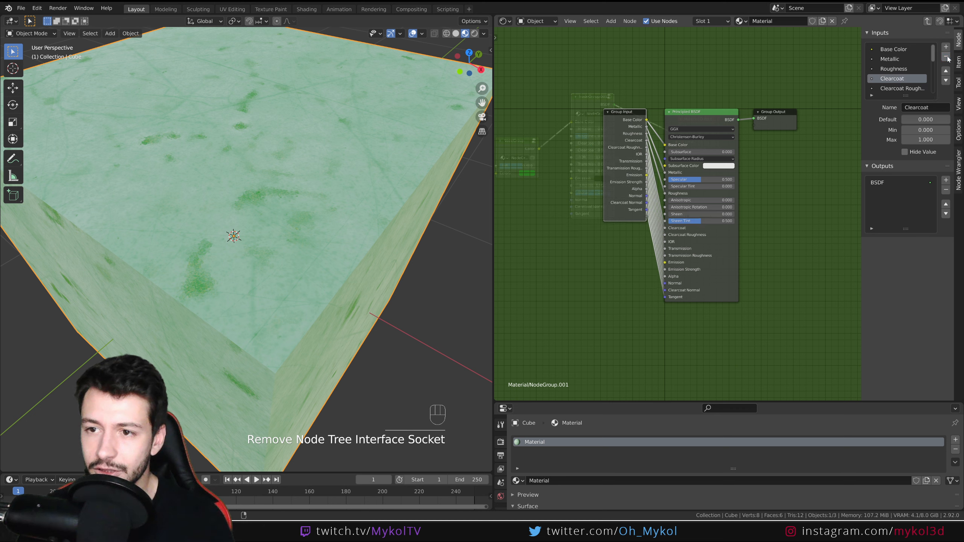
# Remove the Clearcoat, Clearcoat Roughness, IOR, Transmission and Transmission Roughness inputs from the group.
pyautogui.click(948, 57)
pyautogui.click(947, 57)
pyautogui.click(948, 57)
pyautogui.click(947, 57)
pyautogui.click(947, 56)
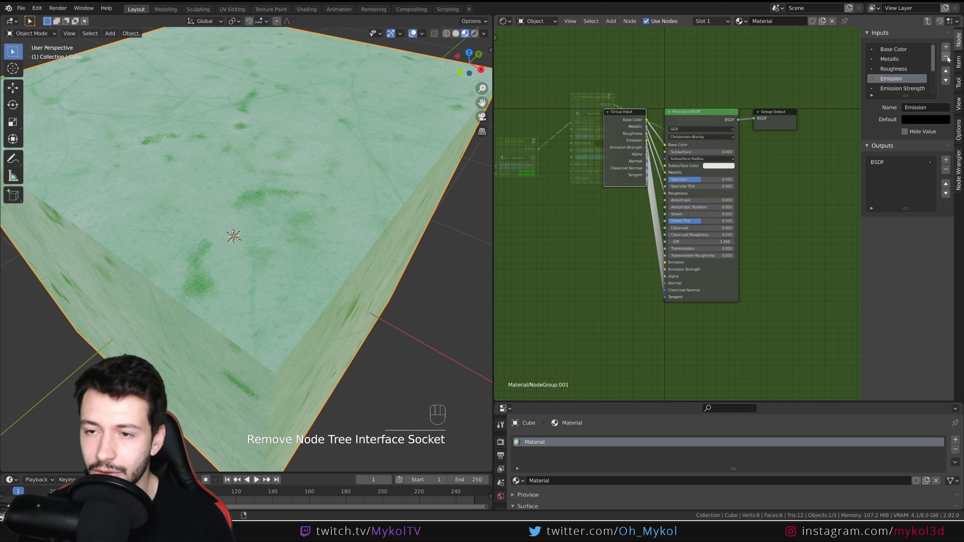
# Remove the Emission, Emission Strength, Alpha, Clearcoat Normal and Tangent inputs, keeping Normal as a group input.
pyautogui.click(948, 56)
pyautogui.click(947, 57)
pyautogui.click(947, 57)
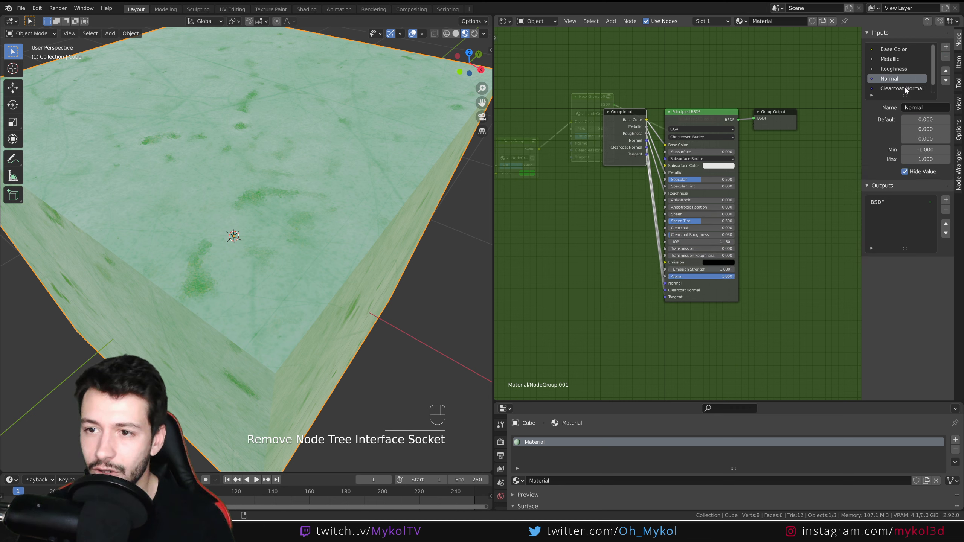
pyautogui.click(902, 88)
pyautogui.click(947, 57)
pyautogui.click(947, 57)
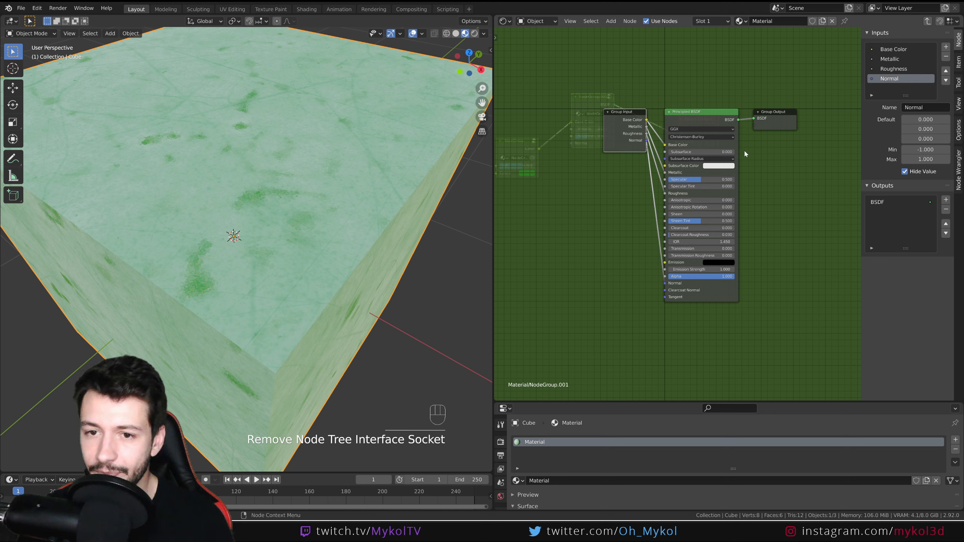
# Spread Group Input and Group Output away from the Principled BSDF and leave the group.
pyautogui.moveTo(637, 114); pyautogui.dragTo(589, 180)
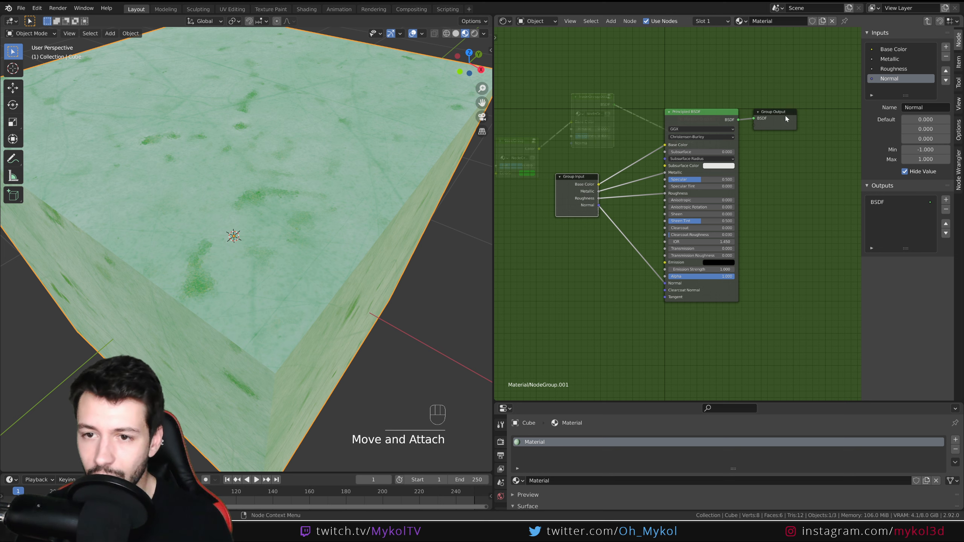
pyautogui.moveTo(786, 113); pyautogui.dragTo(800, 118)
pyautogui.press('Tab')
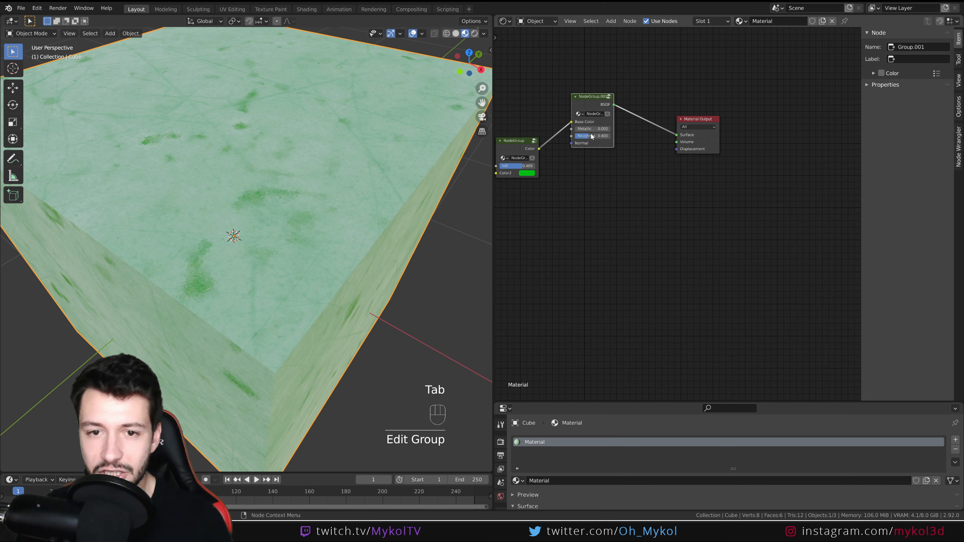
# Move the Principled BSDF's group node closer to Material Output and level with it.
pyautogui.moveTo(613, 175); pyautogui.dragTo(633, 204, button='middle')
pyautogui.moveTo(609, 123); pyautogui.dragTo(648, 147)
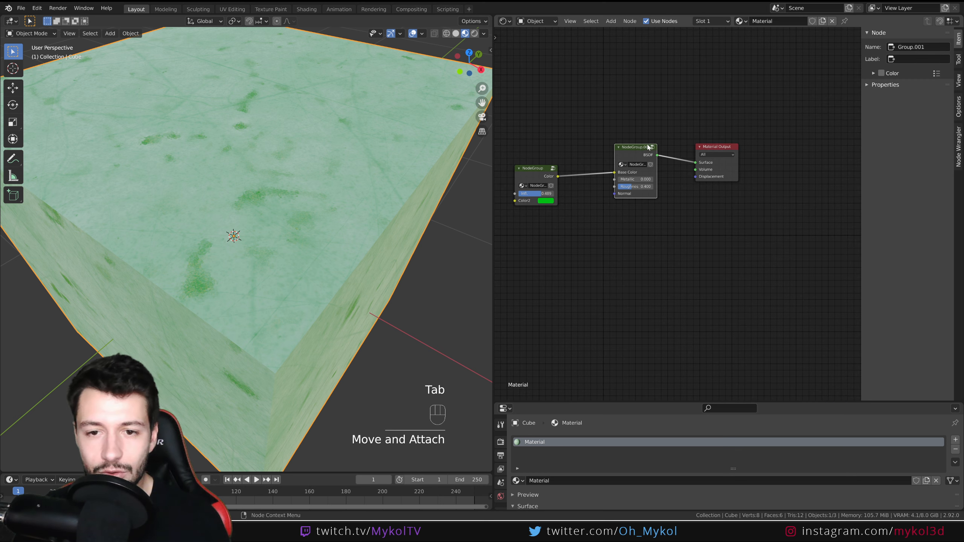
pyautogui.scroll(2, 596, 151)
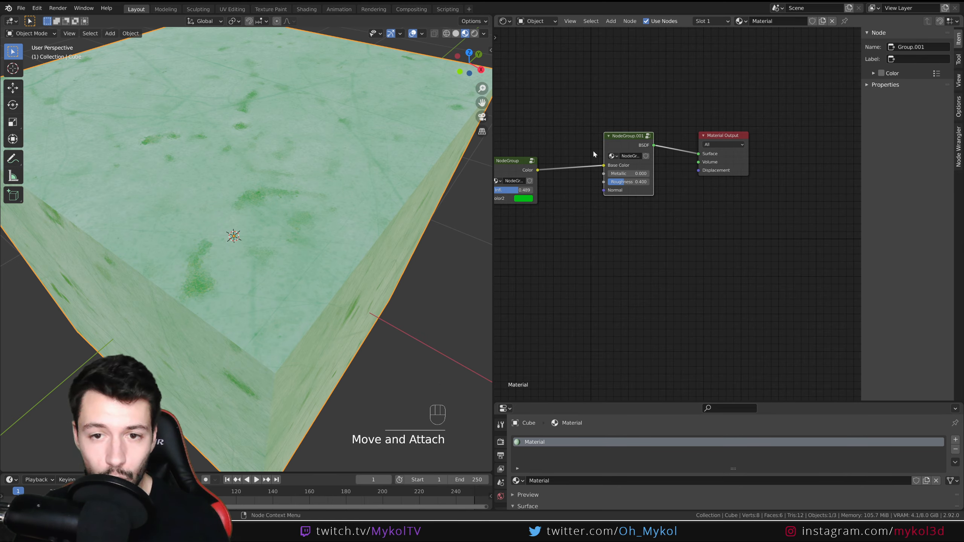
# Move the texture mixing group closer to the BSDF group and name the BSDF group's node Metal_Gp.
pyautogui.moveTo(526, 162); pyautogui.dragTo(552, 153)
pyautogui.click(625, 135)
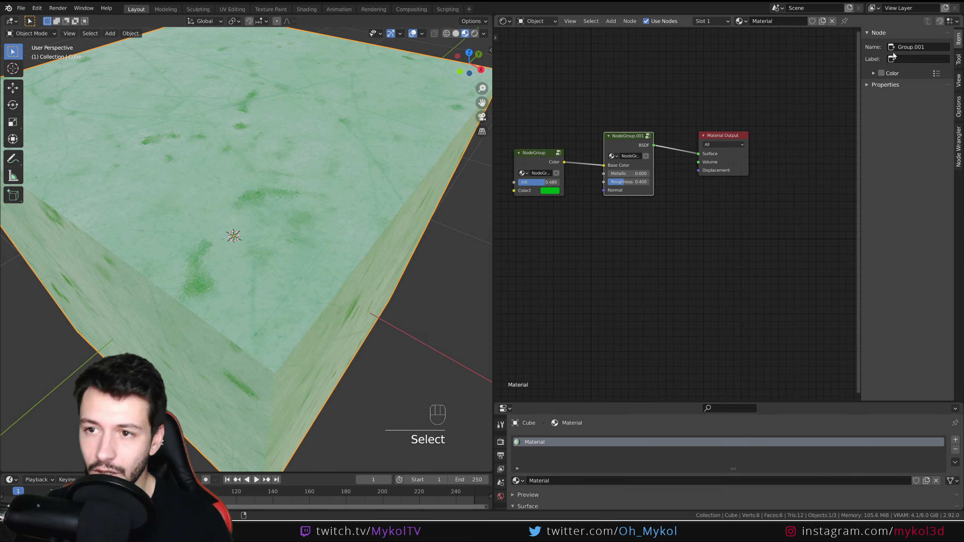
pyautogui.click(918, 47)
pyautogui.write('Metalk')
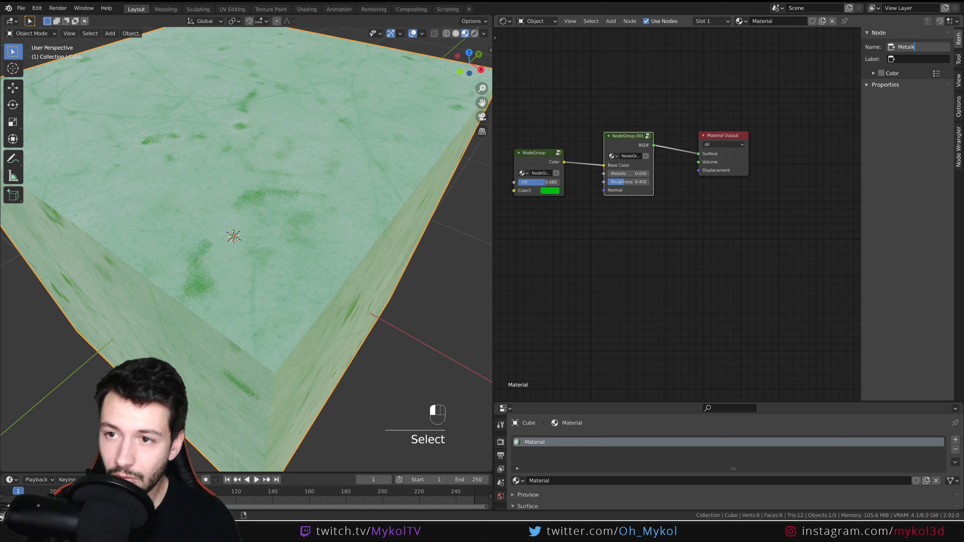
pyautogui.press('BackSpace')
pyautogui.write('_Gp')
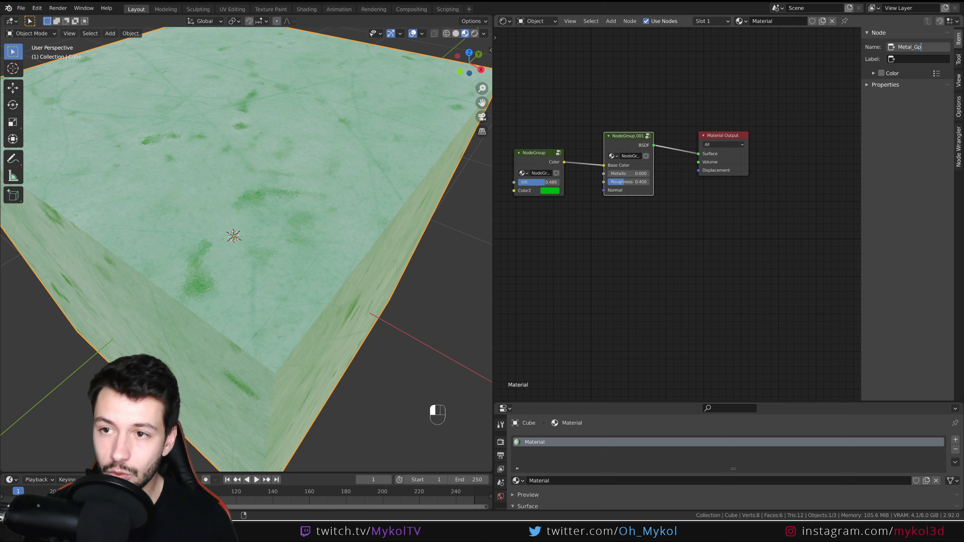
pyautogui.click(644, 145)
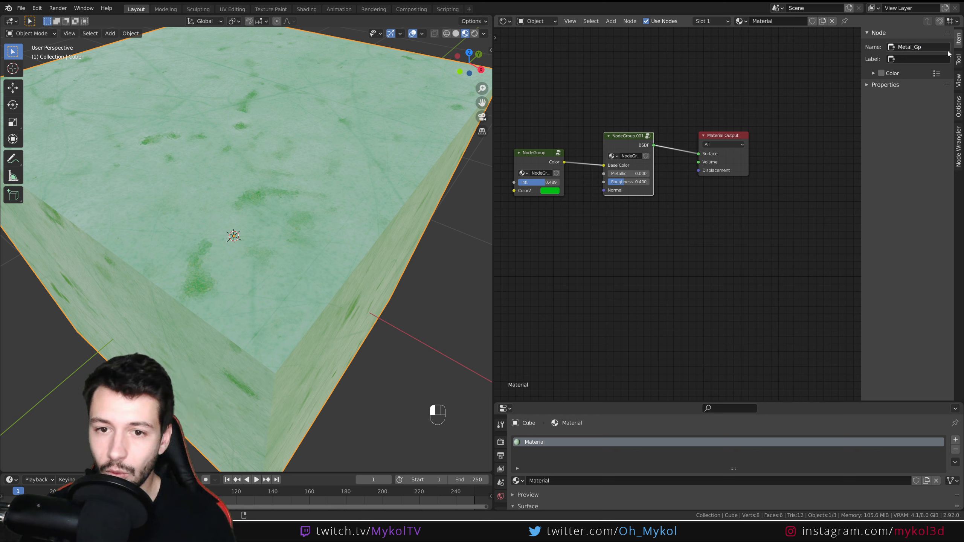
# Rename the BSDF node group as MetalGroup and shift its node slightly closer to Material Output.
pyautogui.moveTo(625, 144); pyautogui.dragTo(623, 144)
pyautogui.click(623, 141)
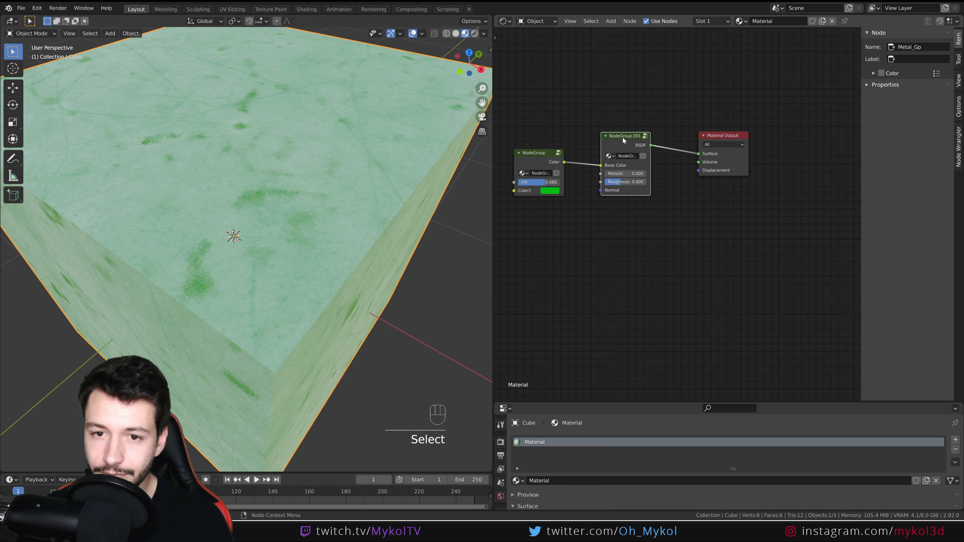
pyautogui.doubleClick(627, 155)
pyautogui.write('MetalGro')
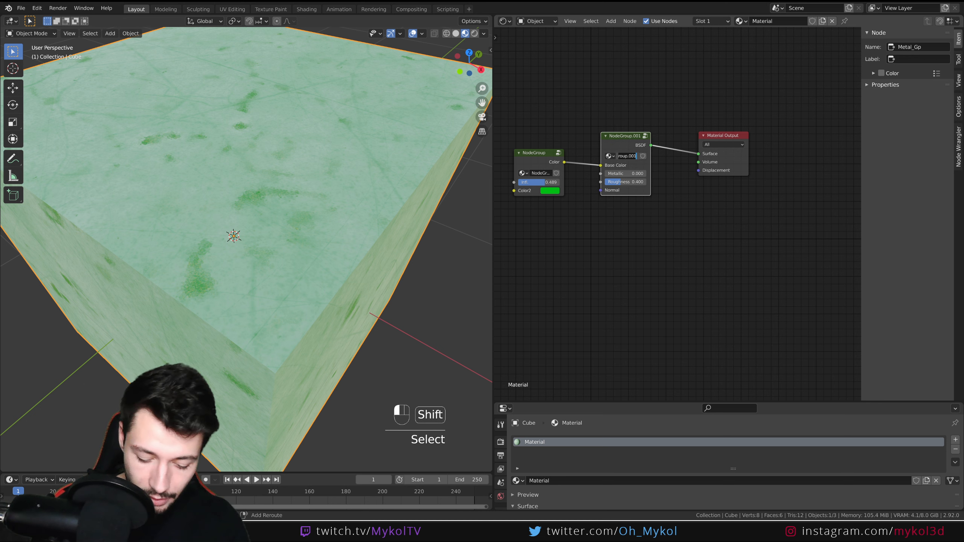
pyautogui.write('up')
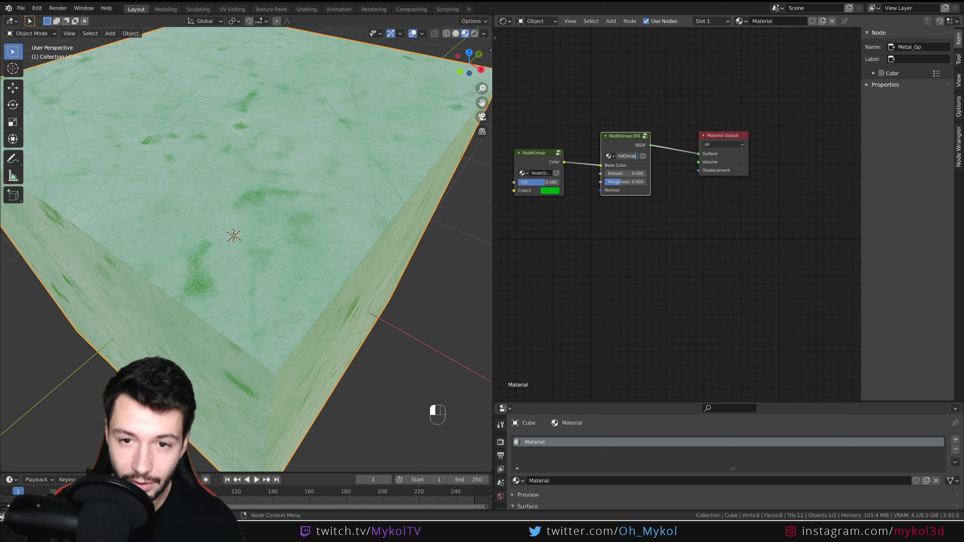
pyautogui.press('BackSpace')
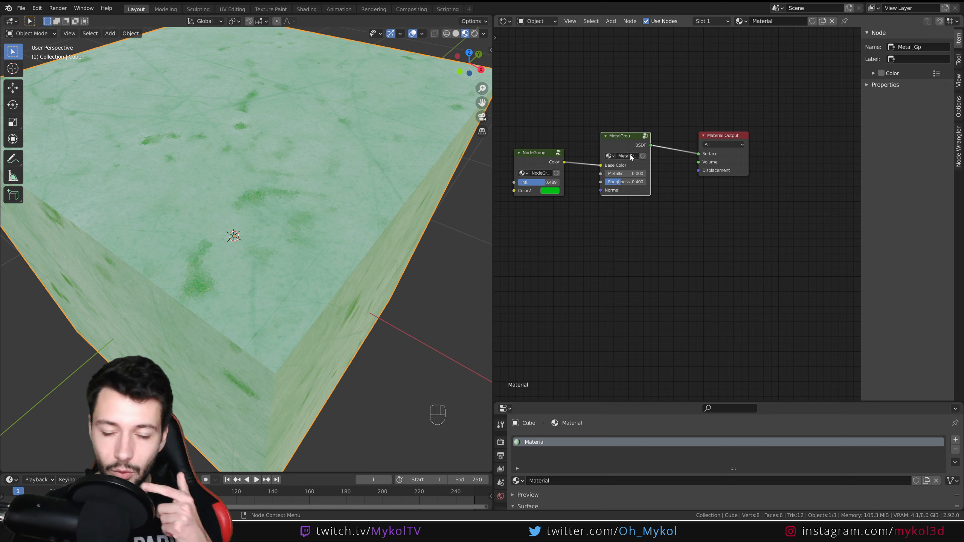
pyautogui.write('p')
pyautogui.press('Return')
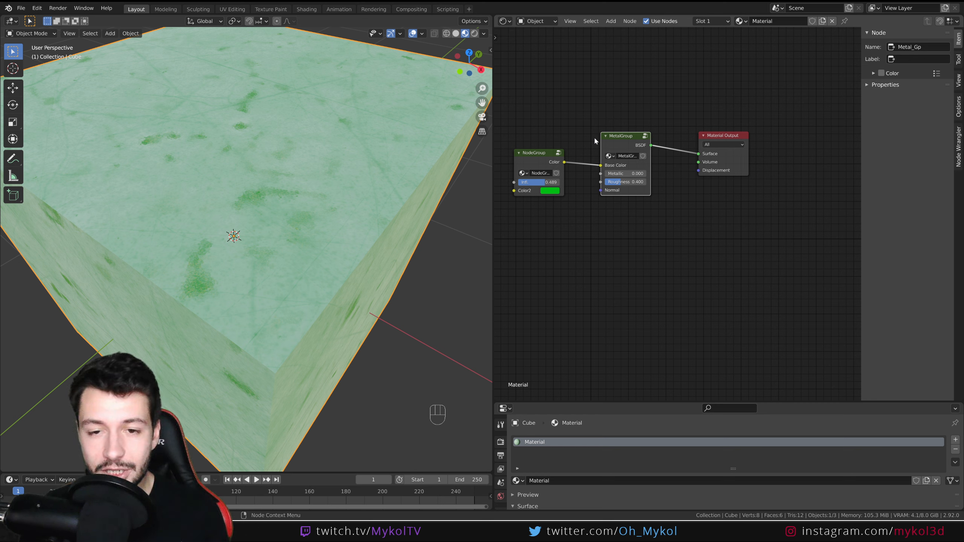
pyautogui.moveTo(625, 137); pyautogui.dragTo(635, 131)
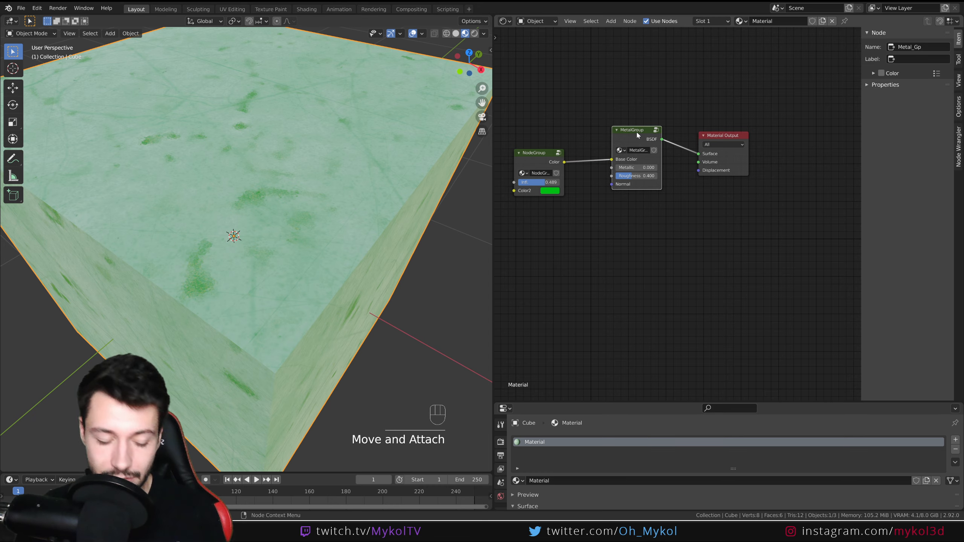
# Ungroup the MetalGroup node and reposition Material Output and the Principled BSDF so they no longer touch.
pyautogui.press('Tab')
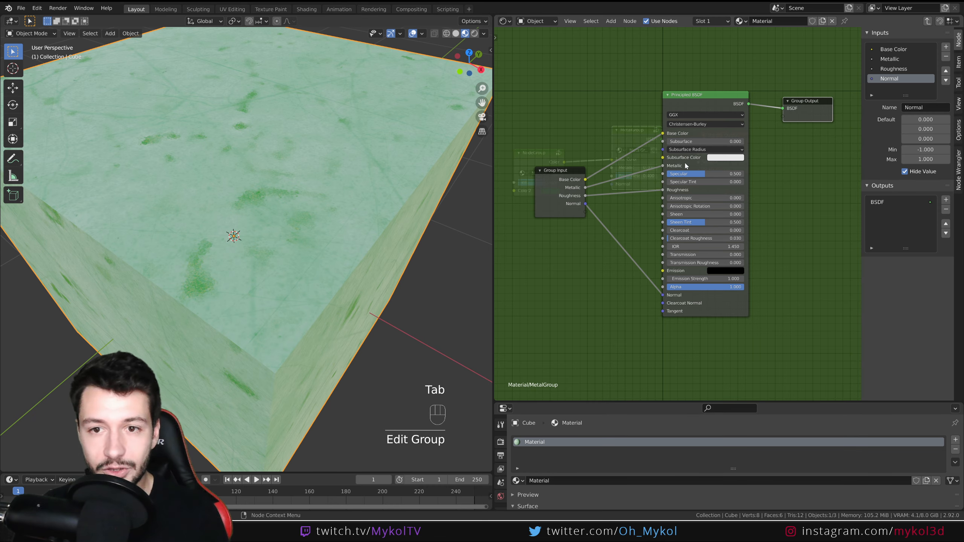
pyautogui.press('Tab')
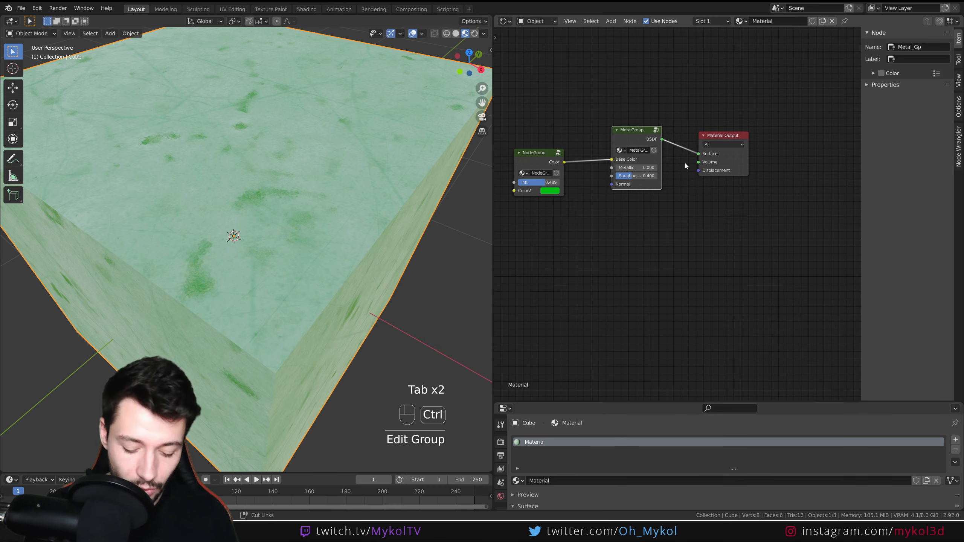
pyautogui.hotkey('ctrl', 'alt', 'g')
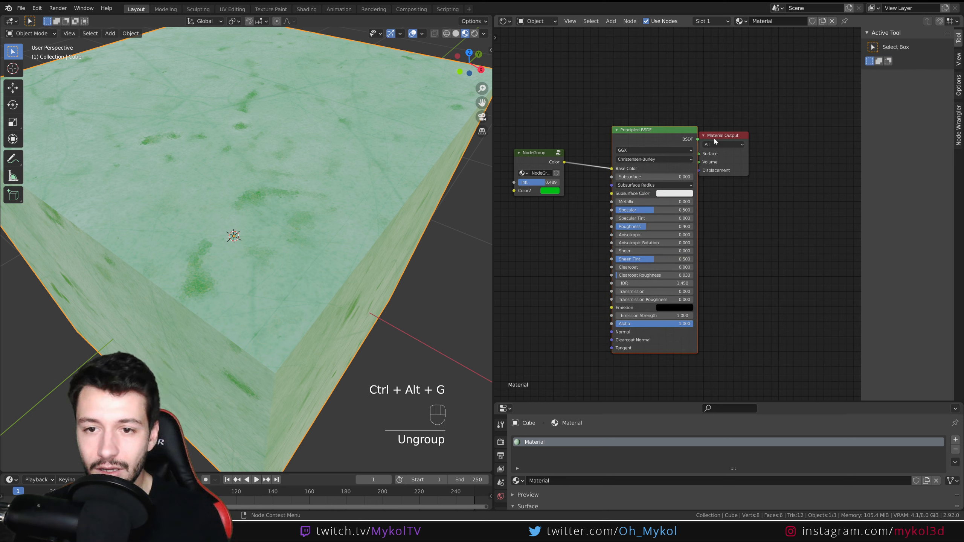
pyautogui.moveTo(721, 136); pyautogui.dragTo(777, 131)
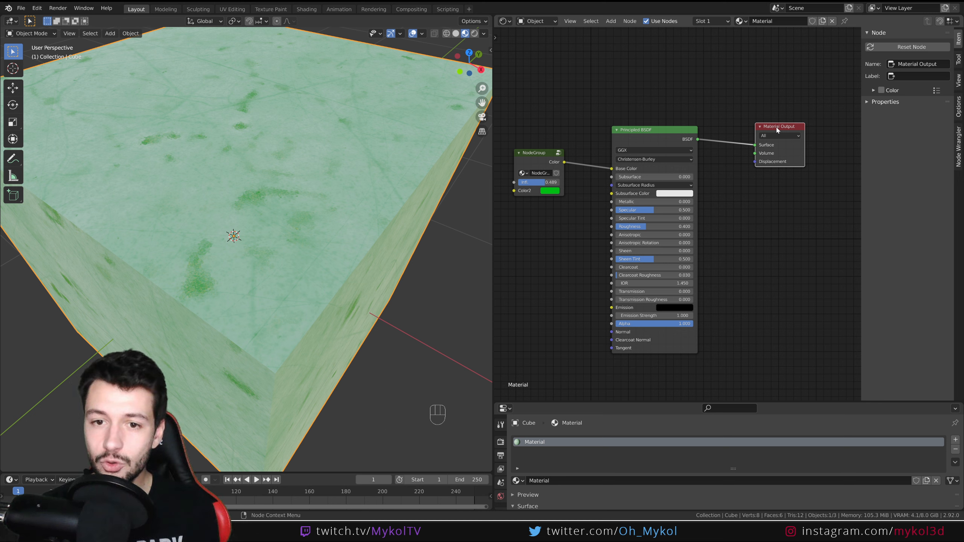
pyautogui.moveTo(648, 131); pyautogui.dragTo(676, 114)
# Group the Principled BSDF together with Material Output and move Group Input farther away from the Principled BSDF.
pyautogui.moveTo(626, 75); pyautogui.dragTo(835, 363)
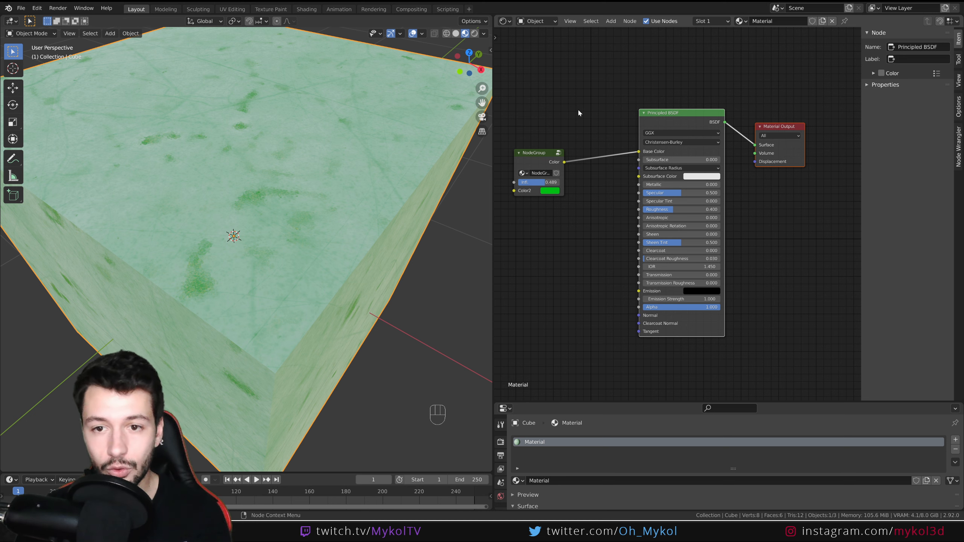
pyautogui.hotkey('ctrl', 'g')
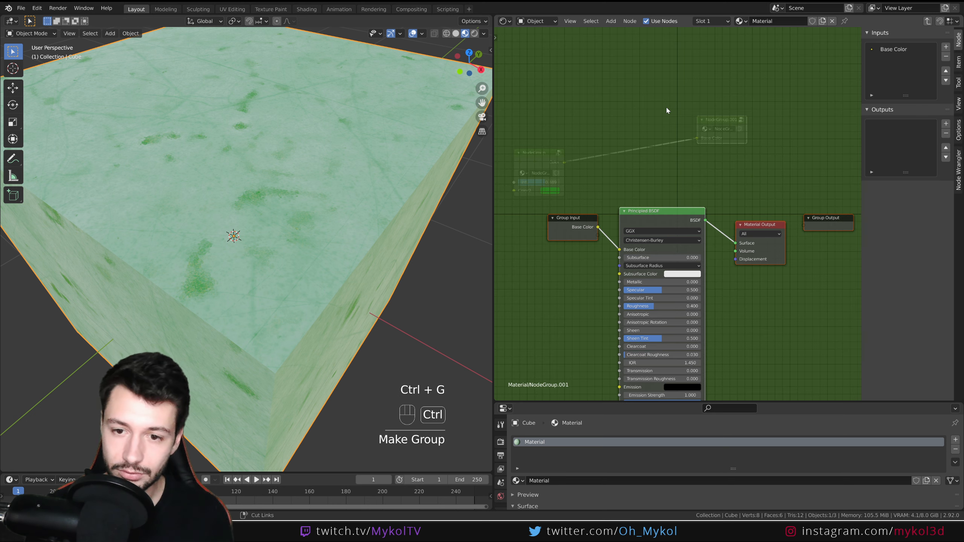
pyautogui.moveTo(664, 103); pyautogui.dragTo(664, 72, button='middle')
pyautogui.click(669, 138)
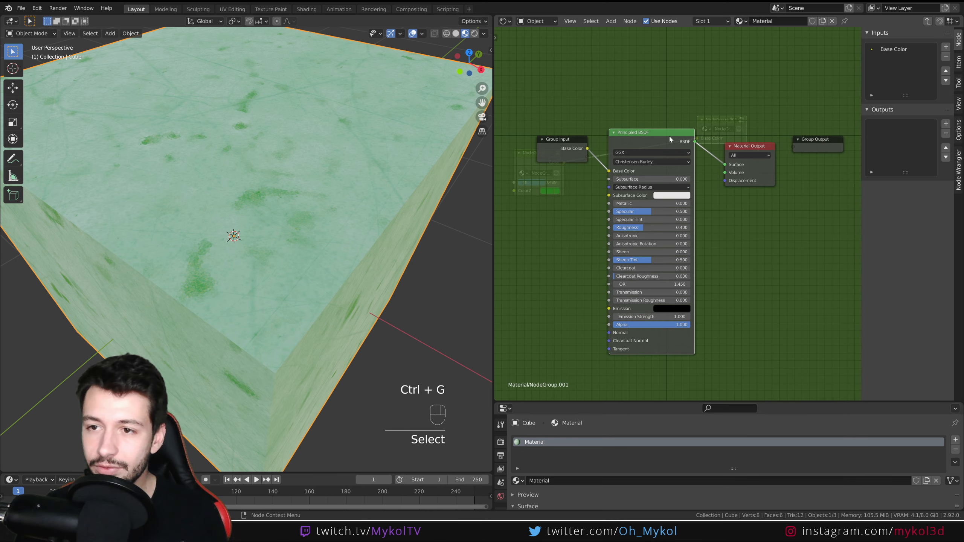
pyautogui.moveTo(569, 147); pyautogui.dragTo(549, 166)
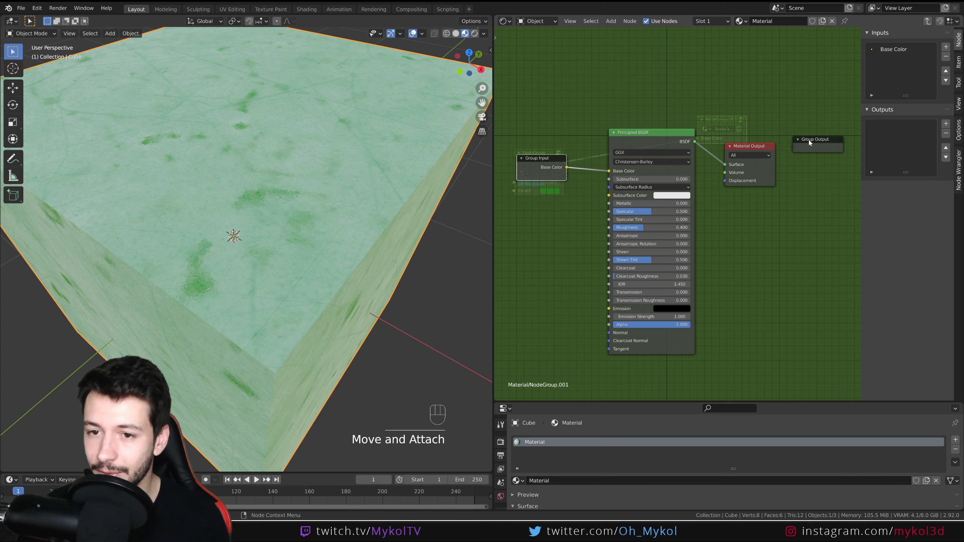
pyautogui.moveTo(696, 206)
pyautogui.mouseDown(button='middle')
pyautogui.moveTo(703, 218)
pyautogui.moveTo(676, 202)
pyautogui.moveTo(684, 200)
pyautogui.mouseUp(button='middle')
pyautogui.moveTo(564, 183); pyautogui.dragTo(595, 181, button='middle')
pyautogui.moveTo(559, 157); pyautogui.dragTo(539, 176)
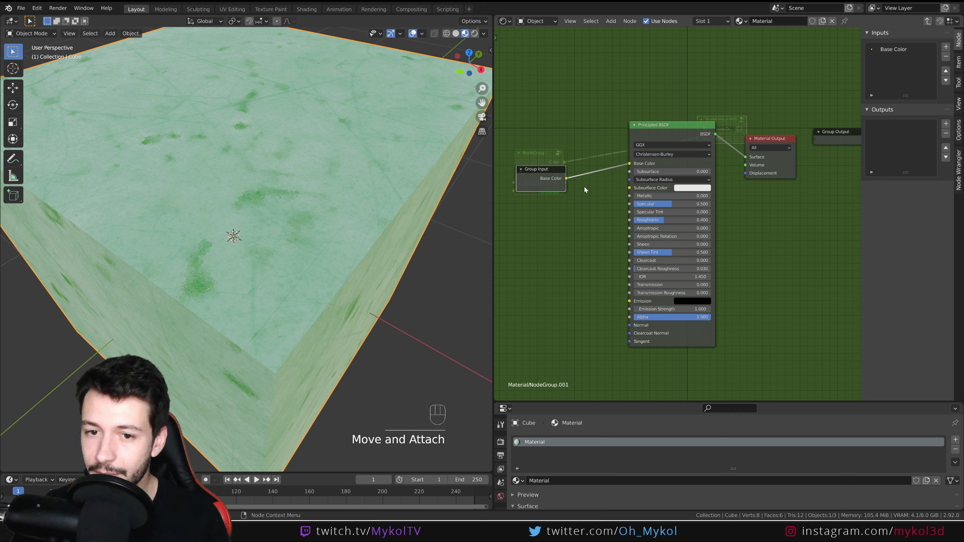
# Expose the Principled BSDF's Metallic, Roughness and Normal as group inputs and leave the group.
pyautogui.moveTo(566, 187); pyautogui.dragTo(629, 195)
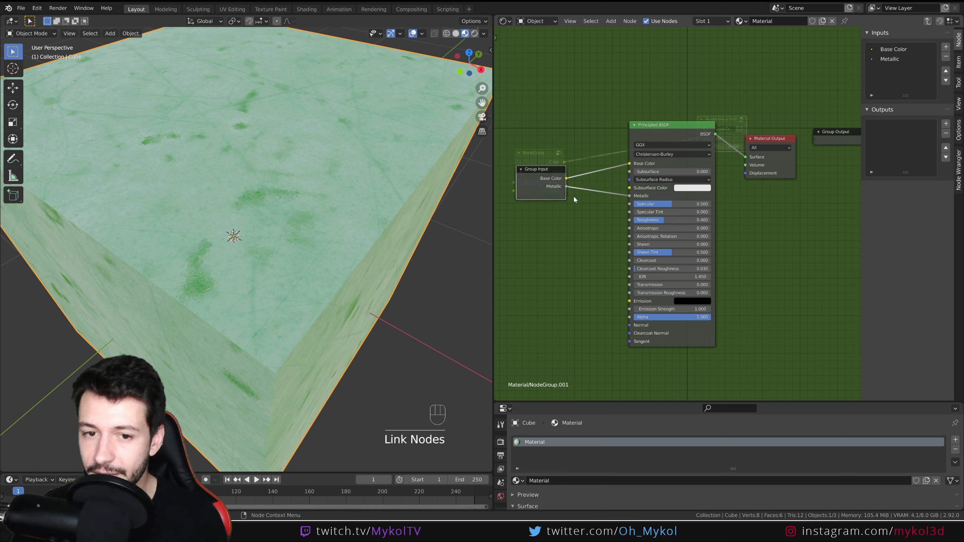
pyautogui.moveTo(566, 194); pyautogui.dragTo(629, 220)
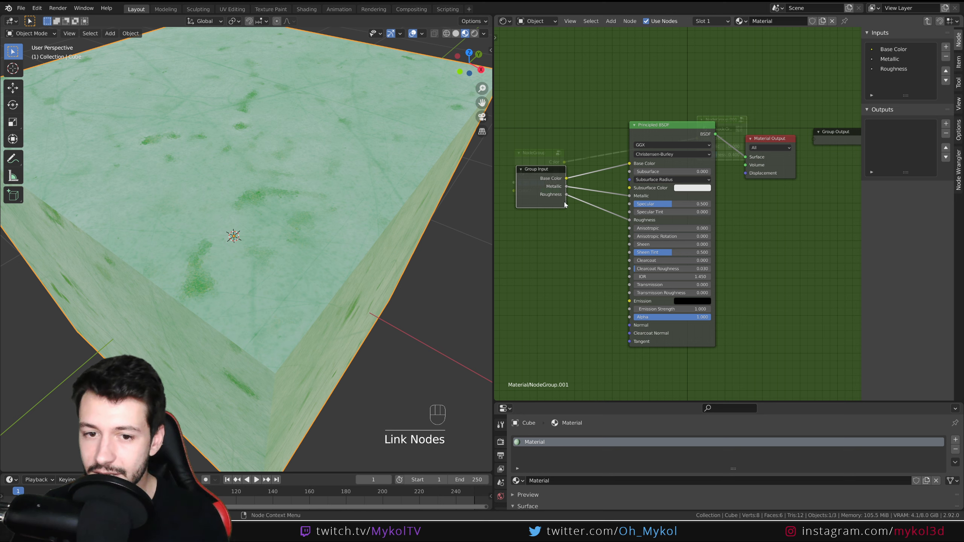
pyautogui.moveTo(566, 202); pyautogui.dragTo(630, 326)
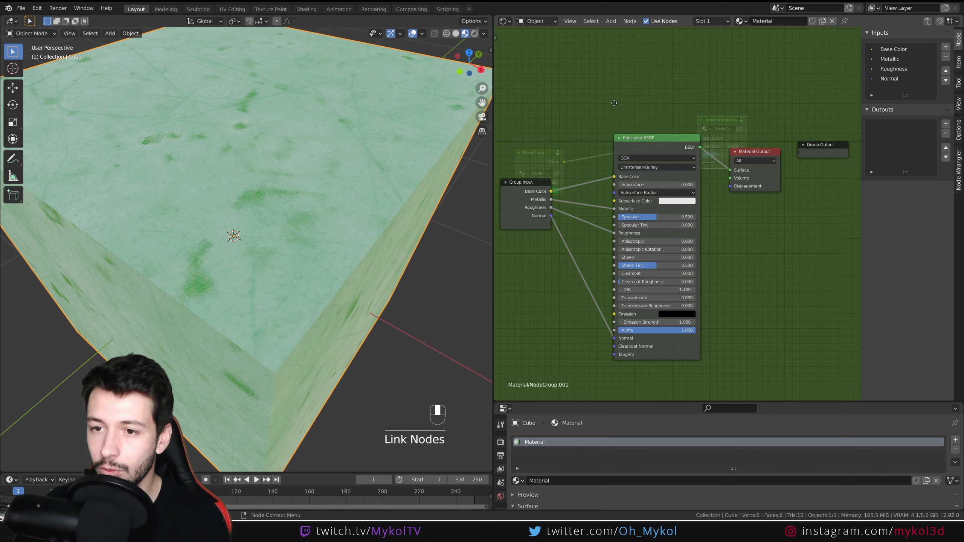
pyautogui.press('Tab')
# Move the new material group node closer to the texture mixing group node.
pyautogui.moveTo(707, 121); pyautogui.dragTo(645, 156)
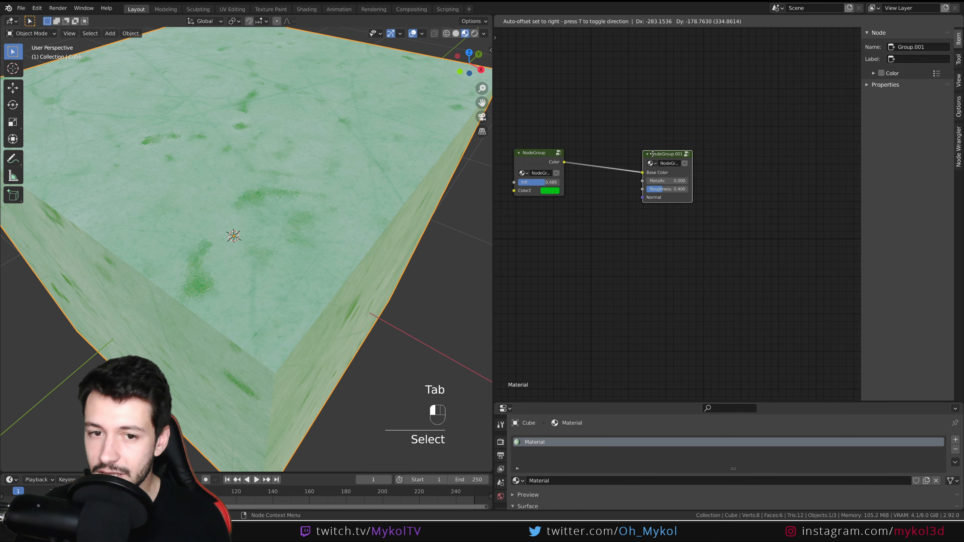
pyautogui.moveTo(740, 123); pyautogui.dragTo(820, 227)
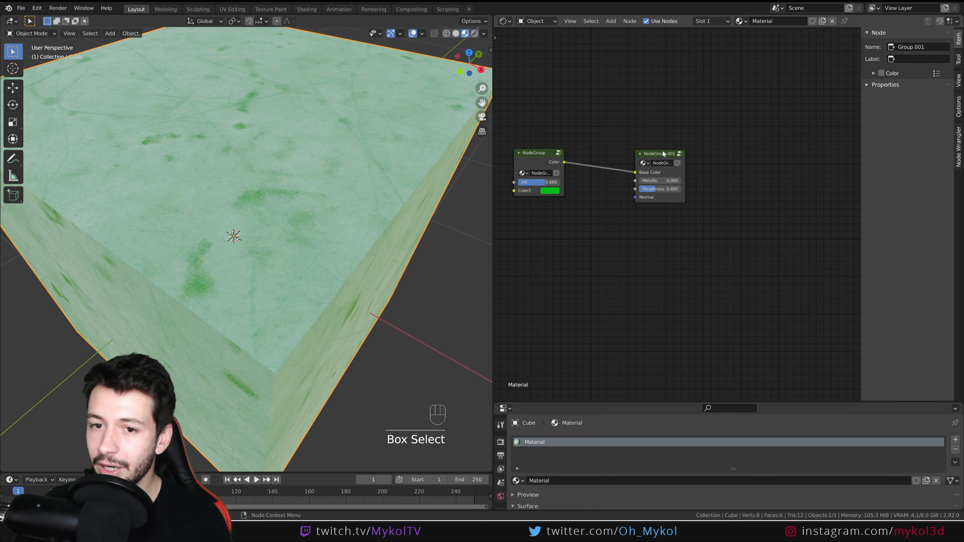
pyautogui.moveTo(662, 154)
pyautogui.mouseDown()
pyautogui.moveTo(684, 95)
pyautogui.moveTo(667, 191)
pyautogui.moveTo(612, 124)
pyautogui.moveTo(647, 163)
pyautogui.mouseUp()
# Move Group Output clear of Material Output inside the material group and leave the group.
pyautogui.press('Tab')
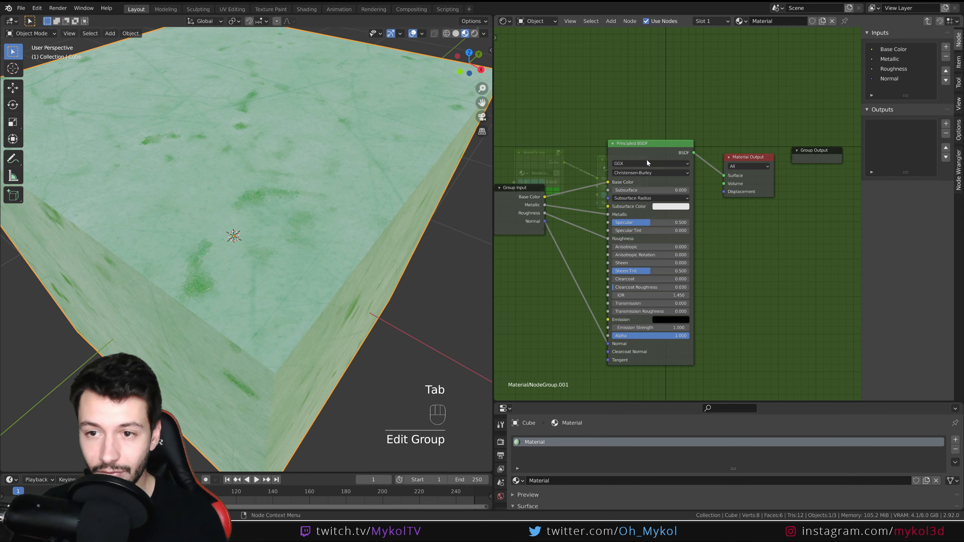
pyautogui.moveTo(806, 152); pyautogui.dragTo(812, 128)
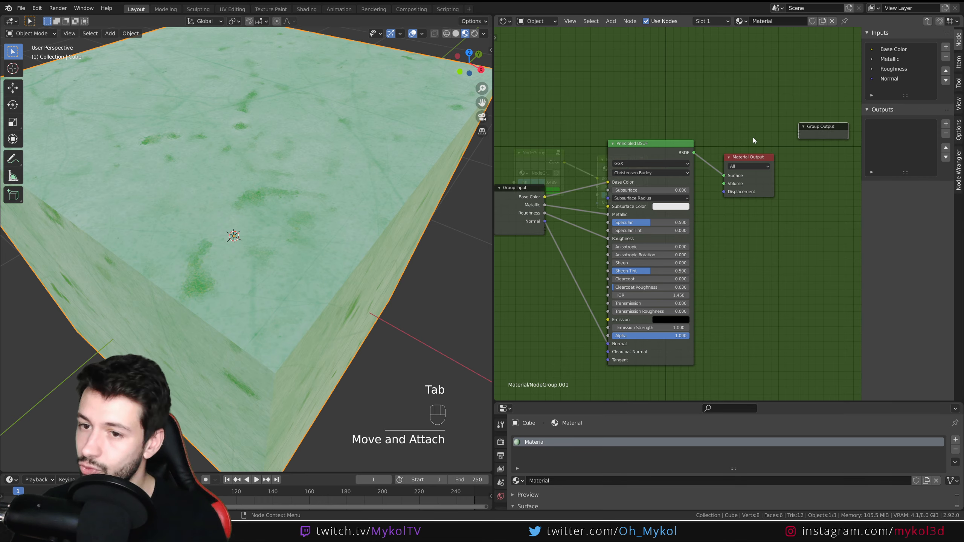
pyautogui.press('Tab')
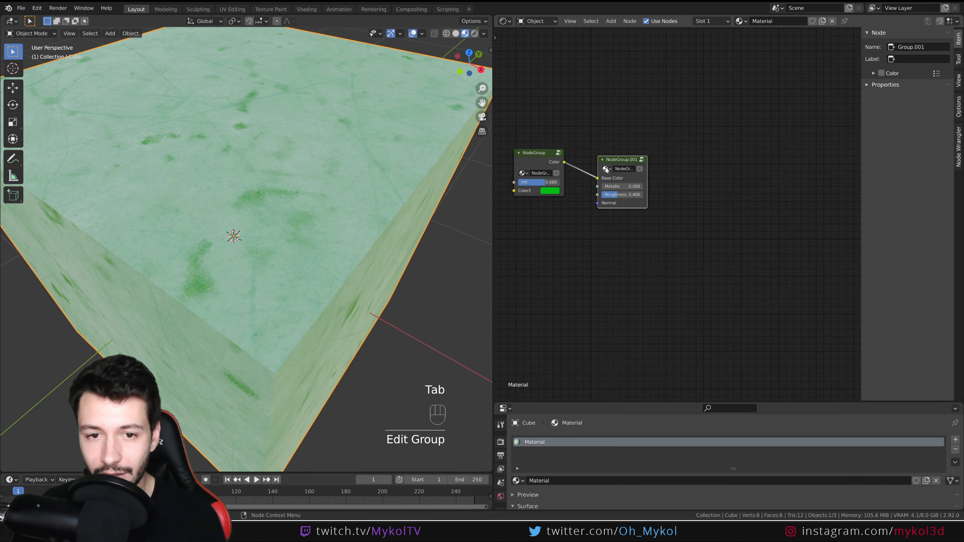
# Arrange the texture mixing group and the material group side by side at nearly the same height.
pyautogui.moveTo(624, 147); pyautogui.dragTo(649, 137, button='middle')
pyautogui.moveTo(647, 150); pyautogui.dragTo(674, 135)
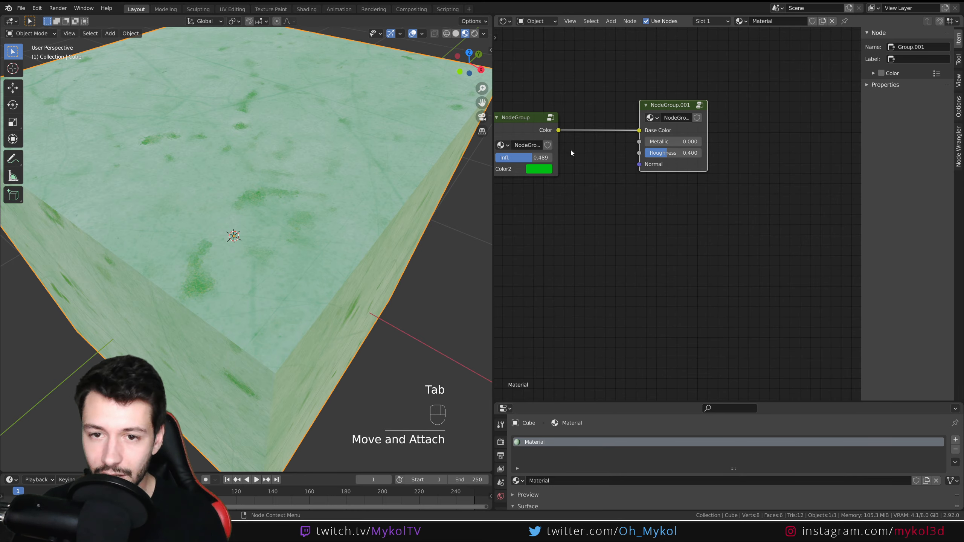
pyautogui.scroll(2, 570, 148)
pyautogui.moveTo(594, 177); pyautogui.dragTo(631, 167)
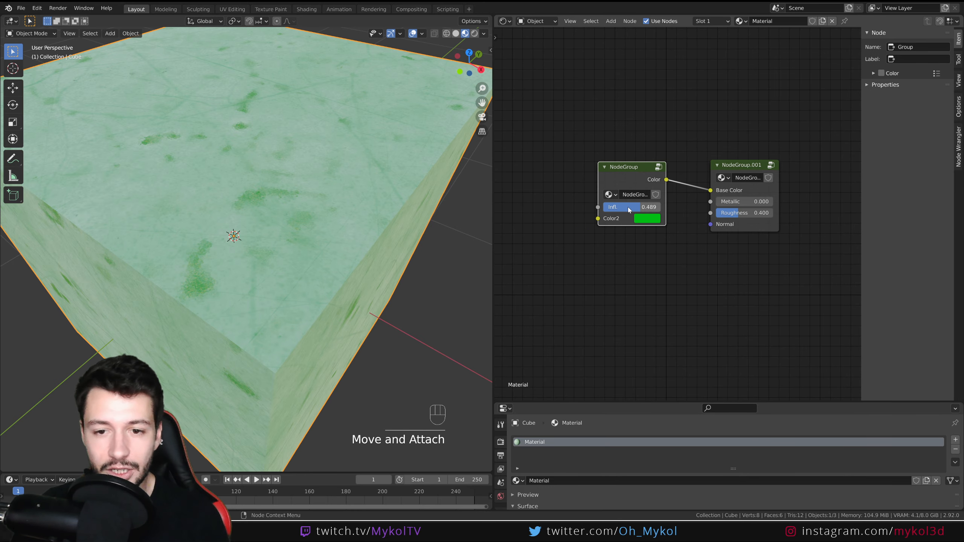
# Set the texture mixing group's Infl. to 0.251 and its Color2 to a light brown.
pyautogui.moveTo(627, 207); pyautogui.dragTo(608, 207)
pyautogui.click(652, 220)
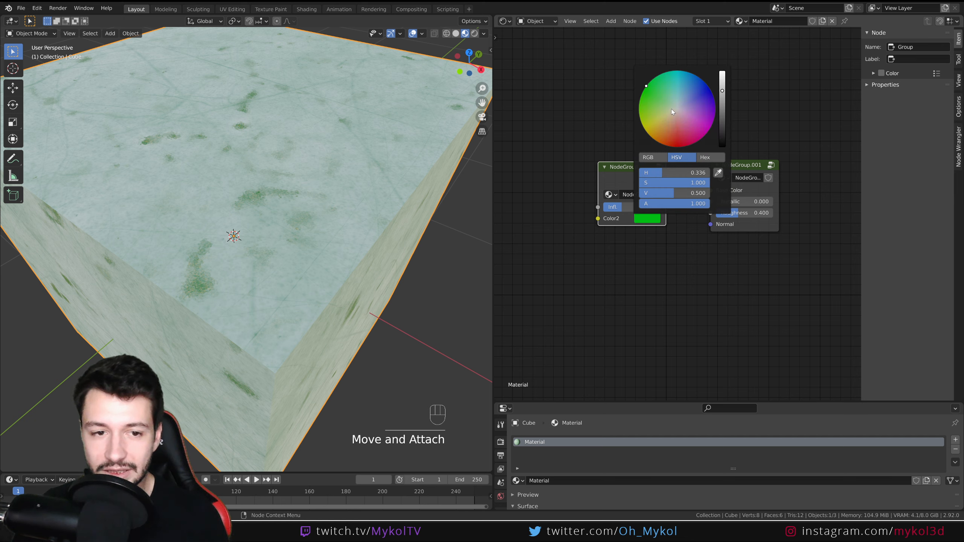
pyautogui.moveTo(671, 110); pyautogui.dragTo(679, 139)
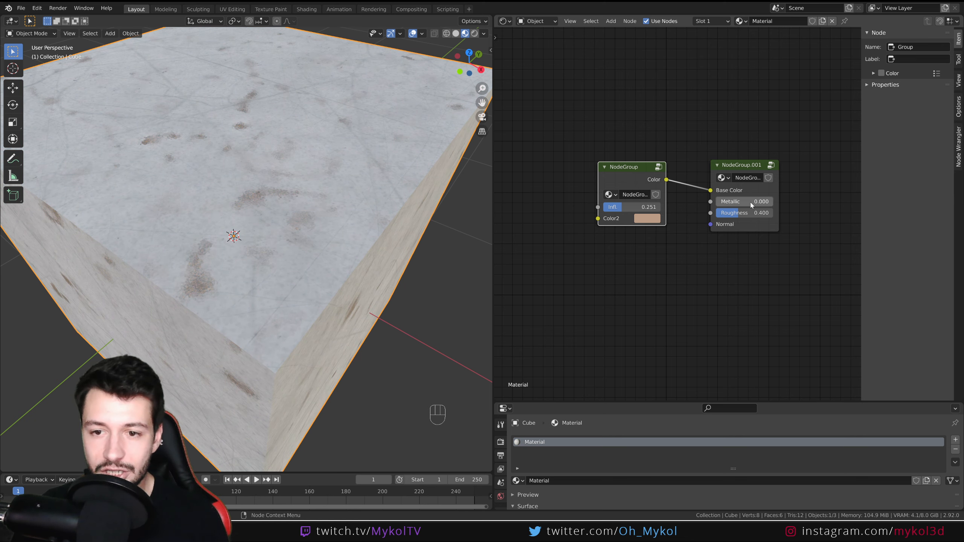
# Set the material group's Metallic to 0.597 and Roughness to 0.233.
pyautogui.moveTo(740, 201)
pyautogui.mouseDown()
pyautogui.moveTo(763, 201)
pyautogui.moveTo(711, 215)
pyautogui.moveTo(729, 215)
pyautogui.mouseUp()
pyautogui.click(731, 166)
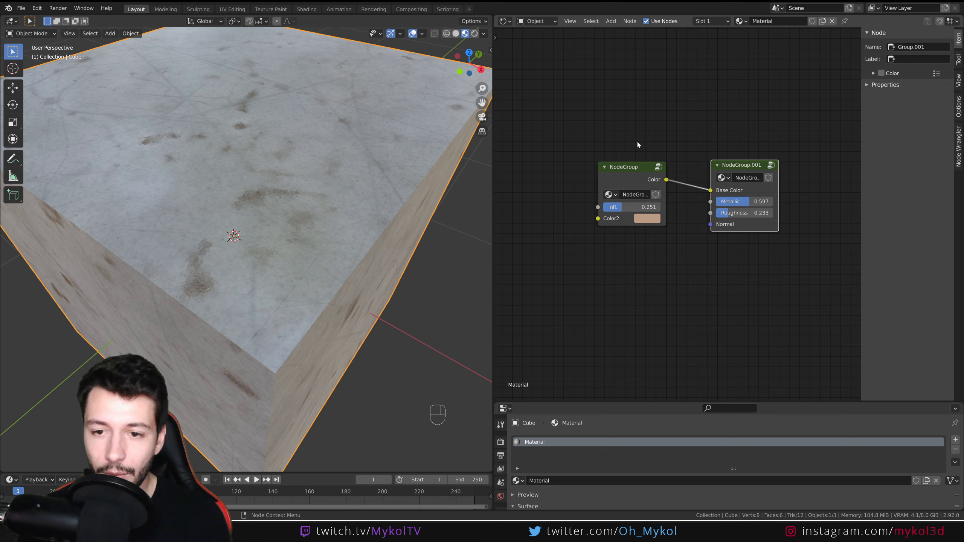
# Duplicate the texture mixing group node below the original and set the copy's Color2 to green.
pyautogui.moveTo(640, 170); pyautogui.dragTo(590, 138)
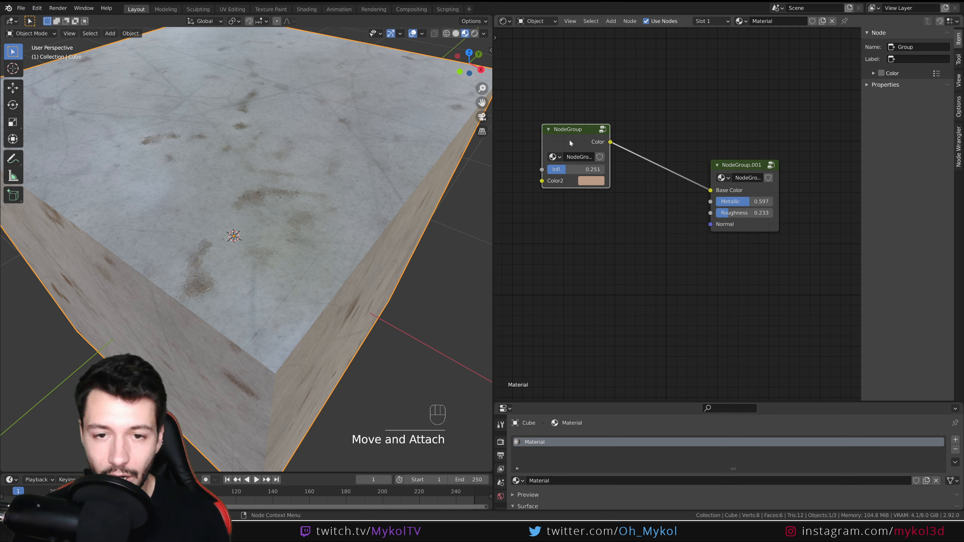
pyautogui.hotkey('shift', 'd')
pyautogui.click(590, 255)
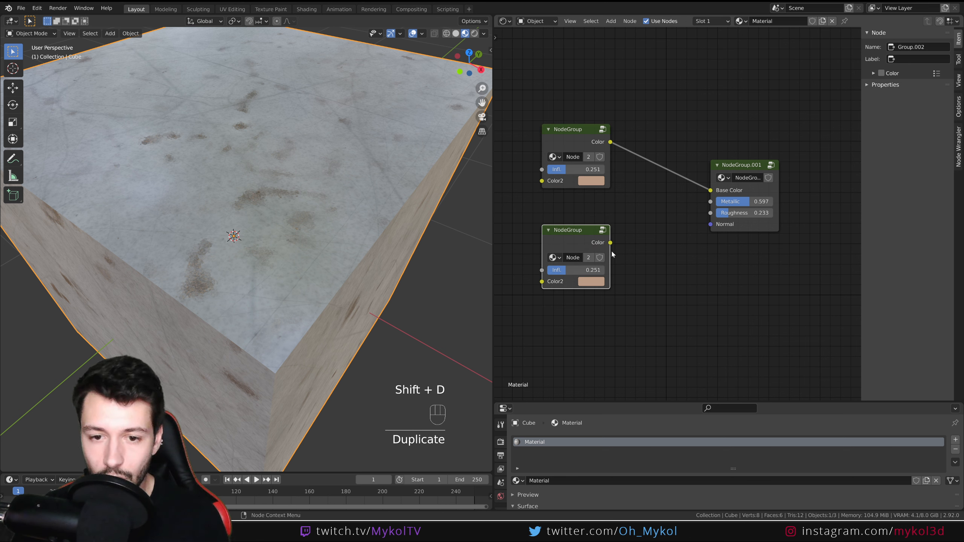
pyautogui.click(591, 281)
pyautogui.click(599, 150)
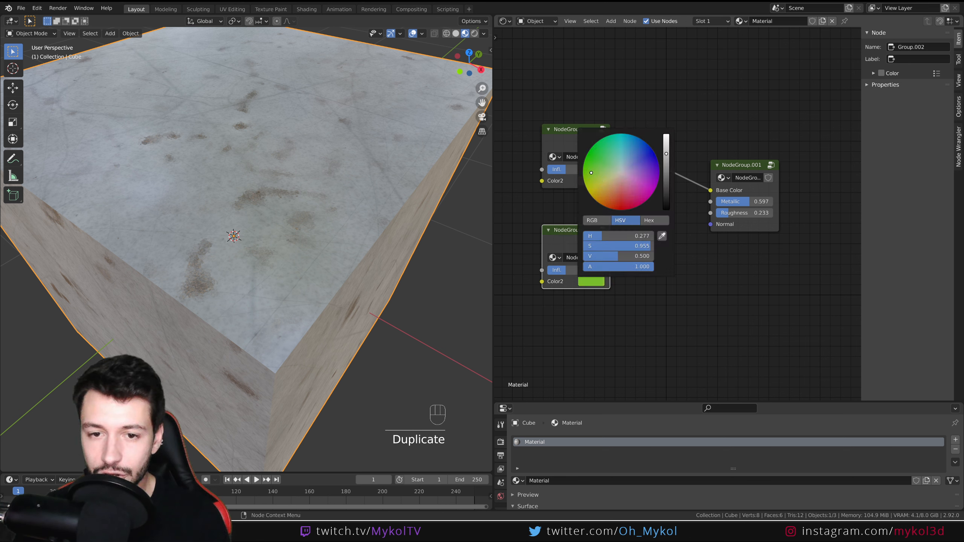
# Try linking the green group copy's Color to the material group's Metallic, and move the material group higher up.
pyautogui.moveTo(610, 243); pyautogui.dragTo(718, 206)
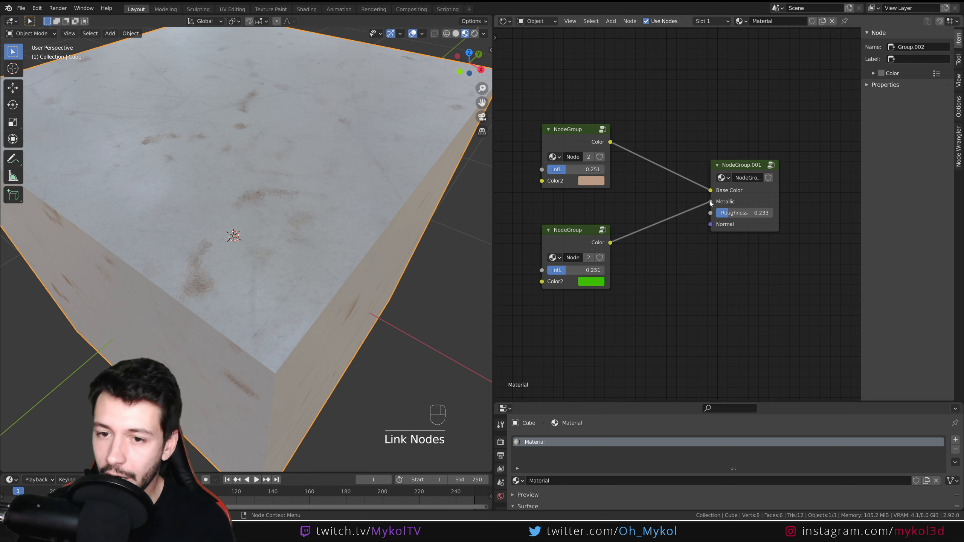
pyautogui.moveTo(711, 201); pyautogui.dragTo(675, 213)
pyautogui.moveTo(733, 167); pyautogui.dragTo(737, 109)
pyautogui.click(568, 236)
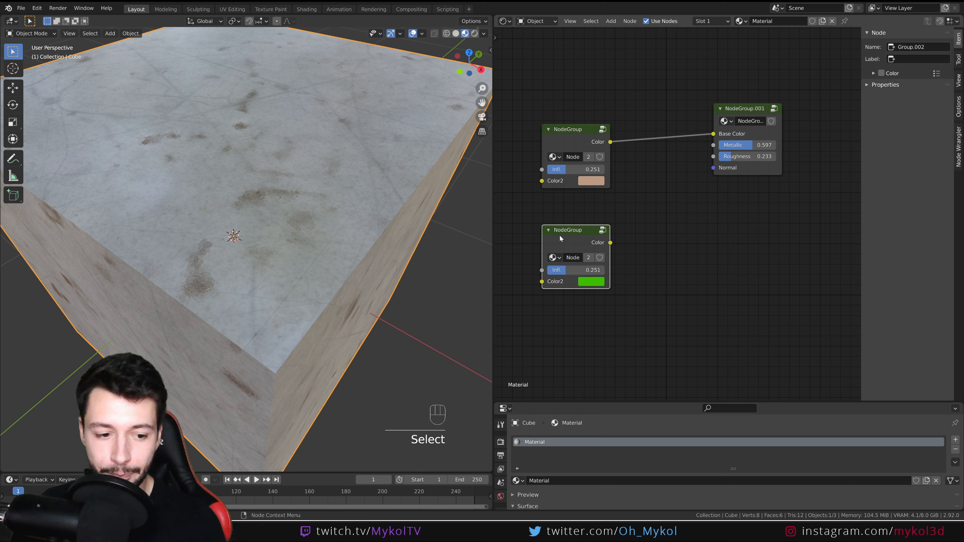
# Switch to the other Blender window with the brick material and combine all its nodes into one group.
pyautogui.moveTo(273, 535)
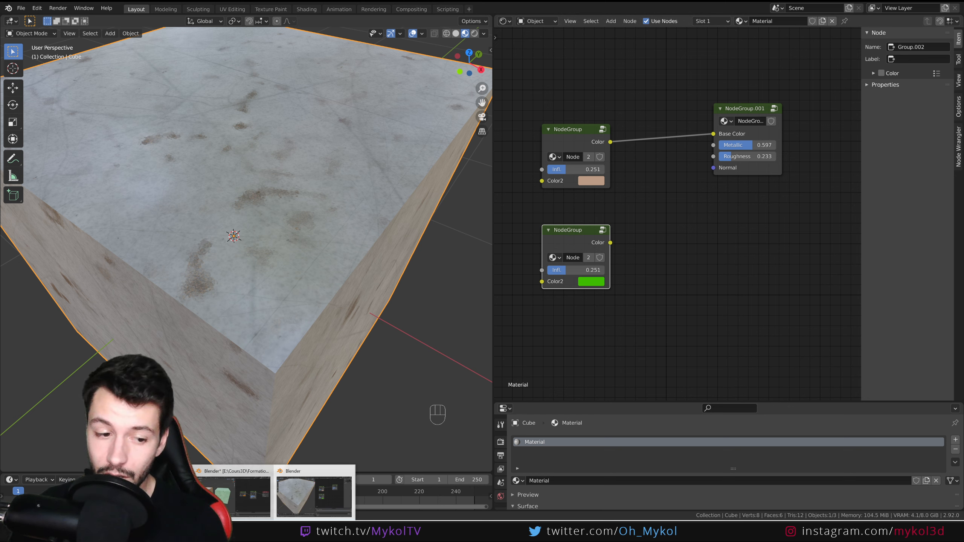
pyautogui.click(243, 494)
pyautogui.scroll(-2, 550, 339)
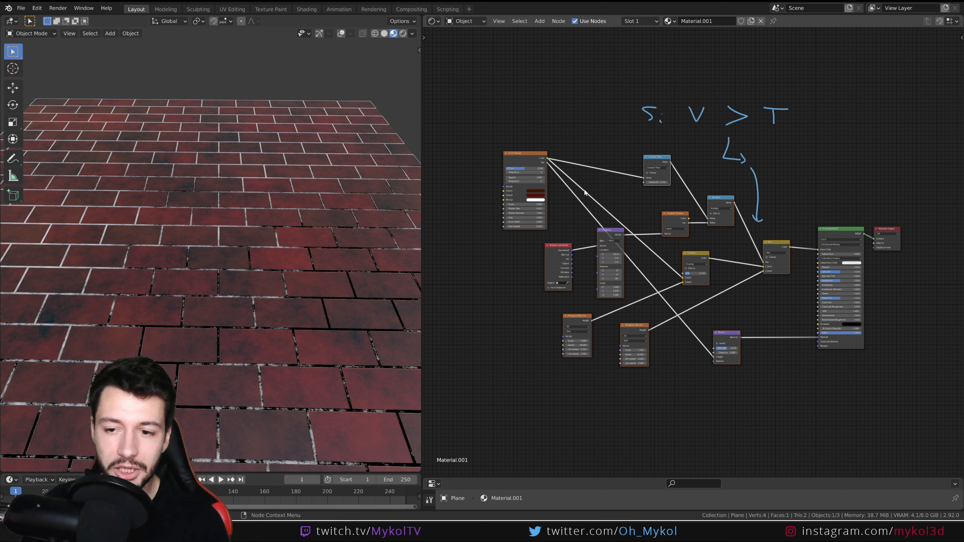
pyautogui.moveTo(460, 99); pyautogui.dragTo(884, 397)
pyautogui.hotkey('ctrl', 'g')
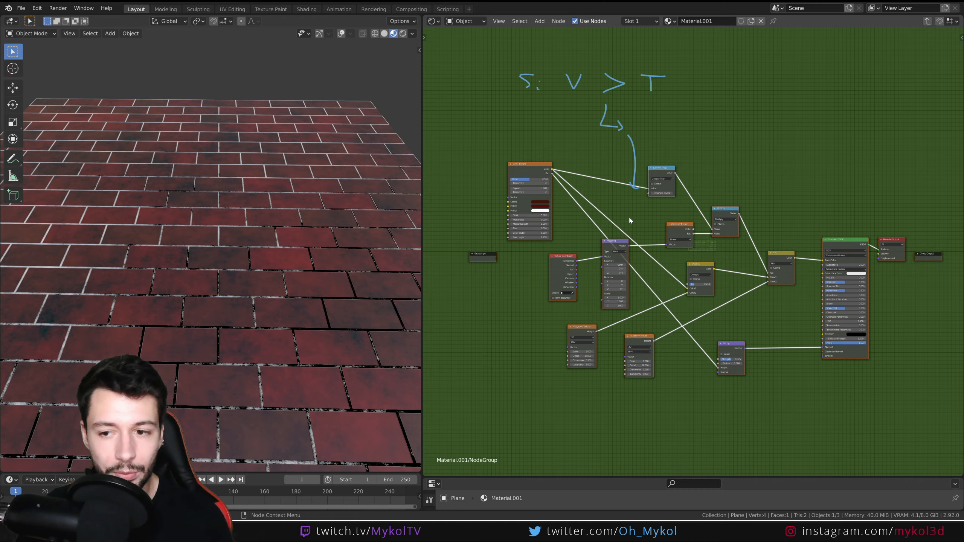
# Expose the Brick Texture's Color1, Color2, Mortar and Scale as group inputs.
pyautogui.scroll(3, 564, 244)
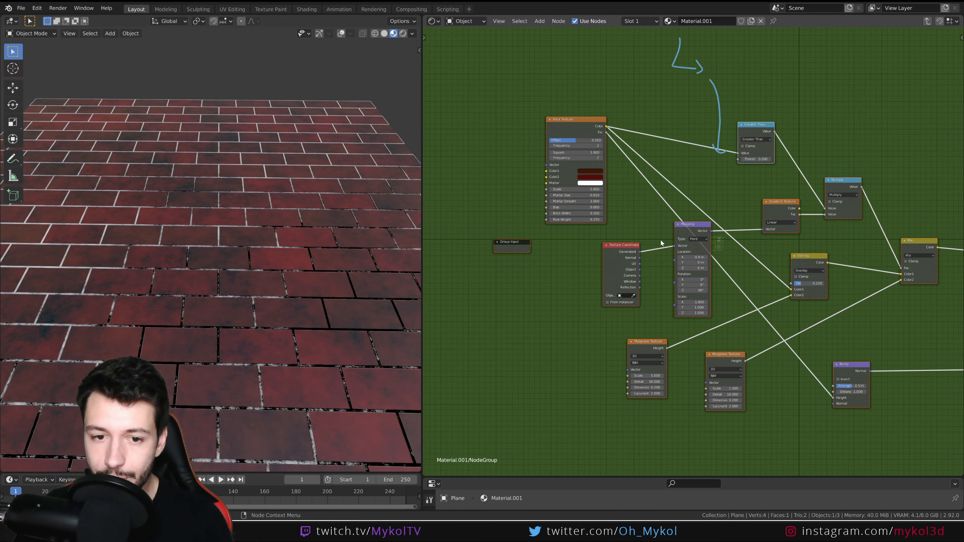
pyautogui.scroll(-1, 499, 227)
pyautogui.moveTo(492, 238); pyautogui.dragTo(531, 179)
pyautogui.click(482, 220)
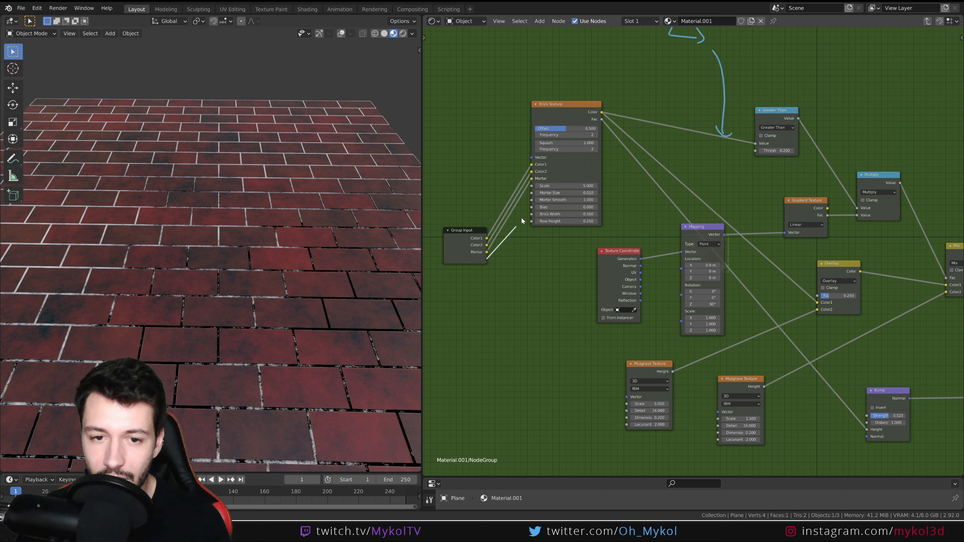
pyautogui.moveTo(487, 260); pyautogui.dragTo(531, 186)
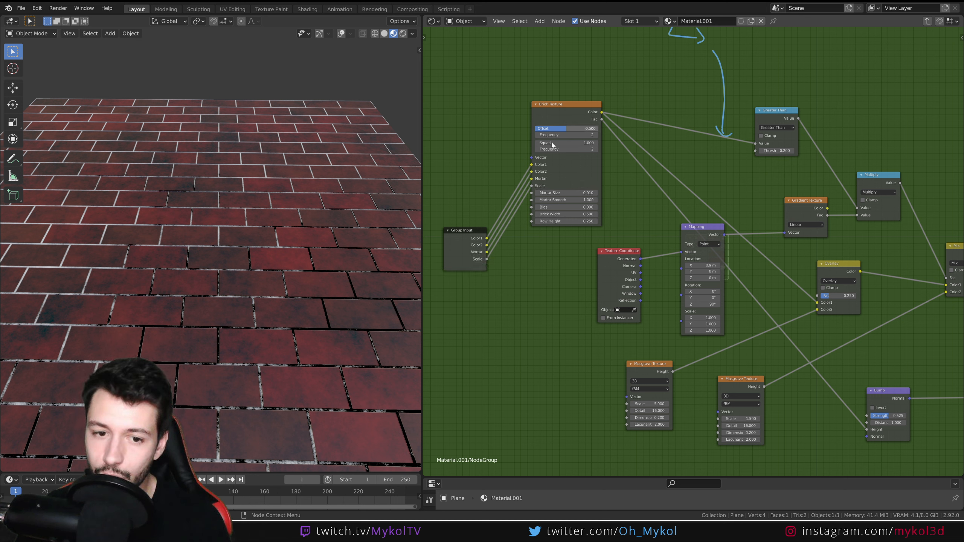
# Rename the group's Scale input to TailleBrique.
pyautogui.click(463, 238)
pyautogui.press('n')
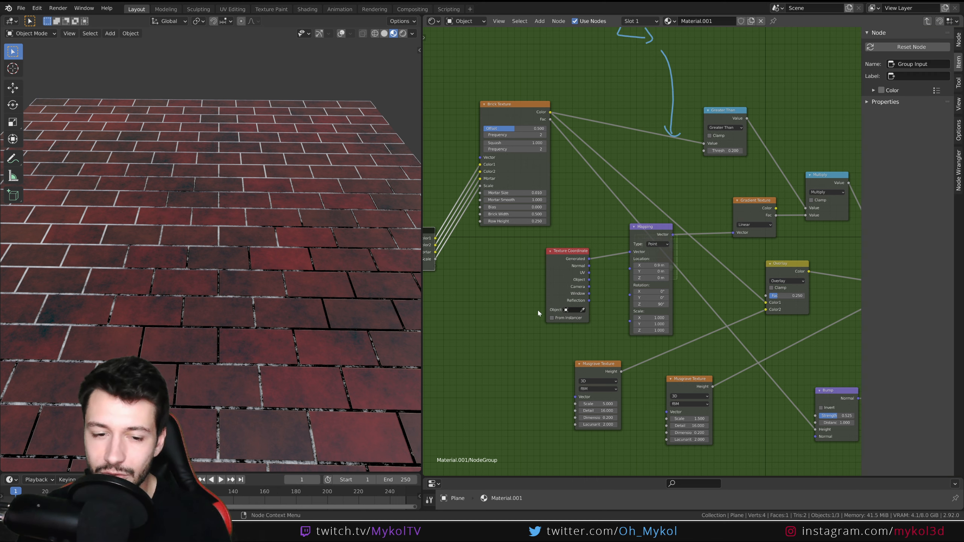
pyautogui.click(958, 83)
pyautogui.click(959, 44)
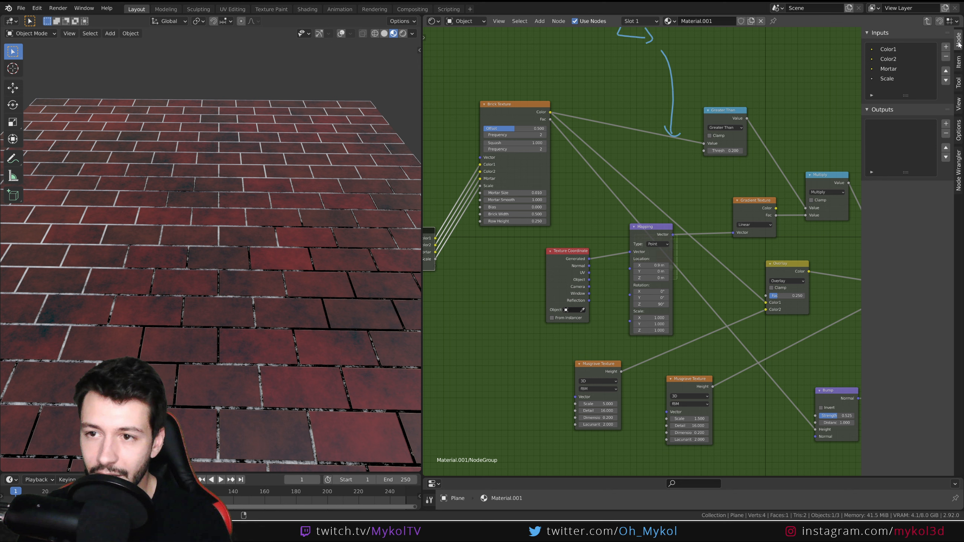
pyautogui.click(886, 78)
pyautogui.click(919, 107)
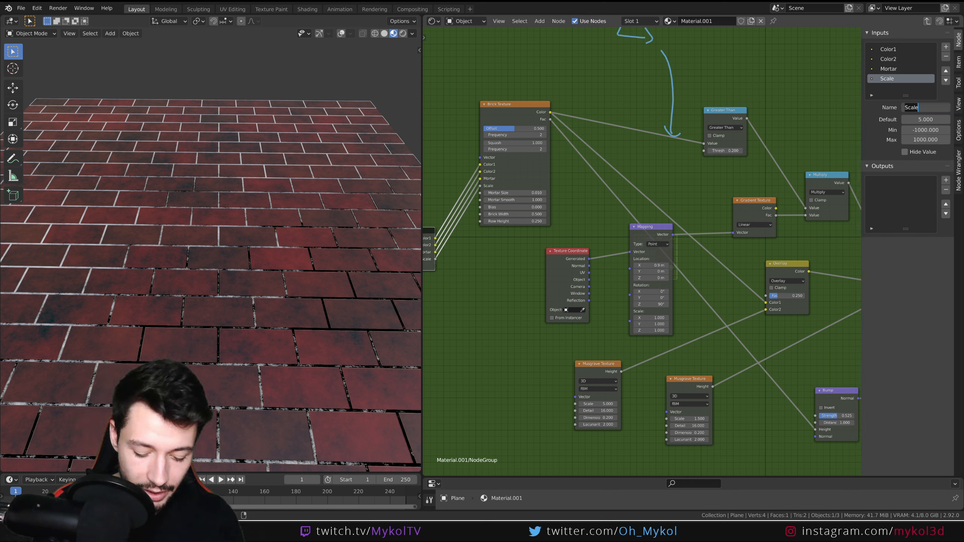
pyautogui.write('TailleBrique')
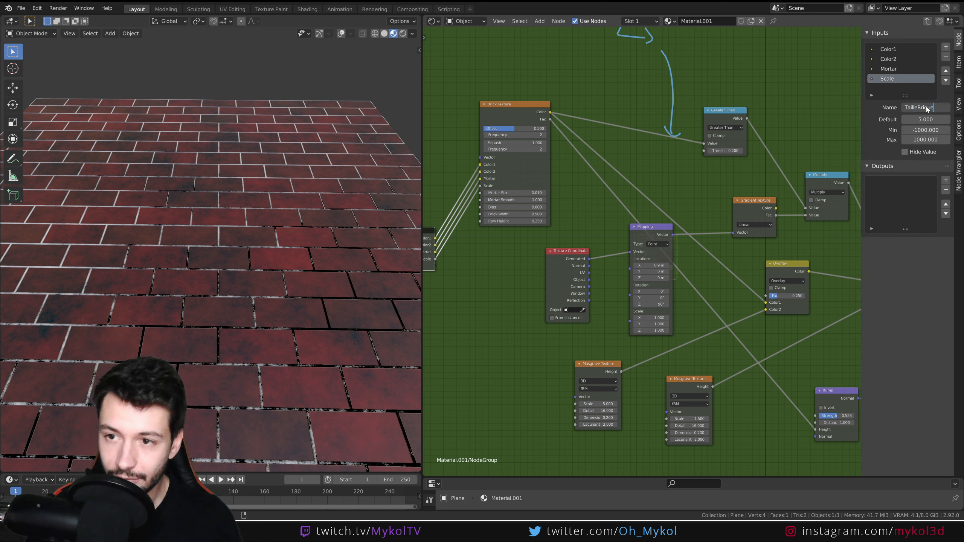
pyautogui.press('Return')
# Expose the first Musgrave Texture's Scale as a group input and name it TailleTache.
pyautogui.moveTo(440, 270); pyautogui.dragTo(480, 258, button='middle')
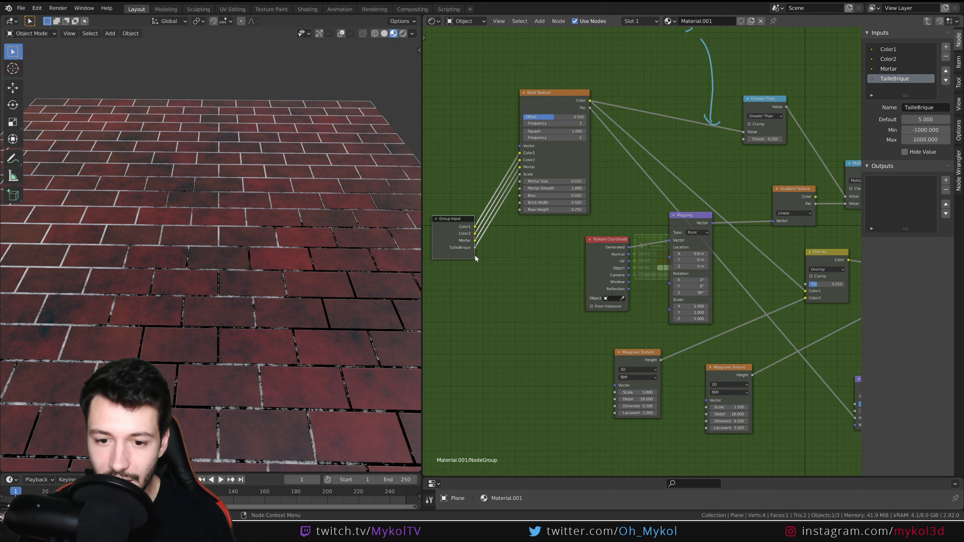
pyautogui.moveTo(474, 255); pyautogui.dragTo(615, 393)
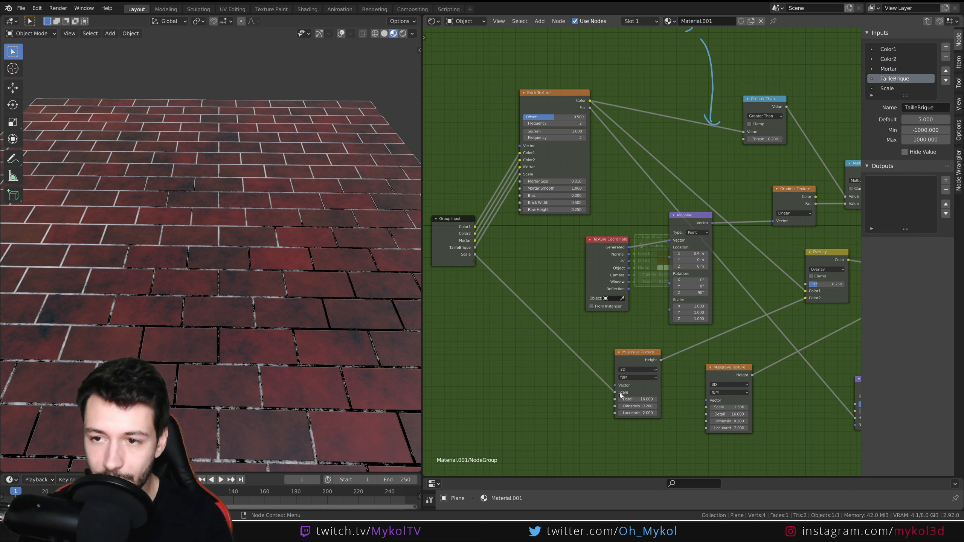
pyautogui.click(888, 88)
pyautogui.click(918, 107)
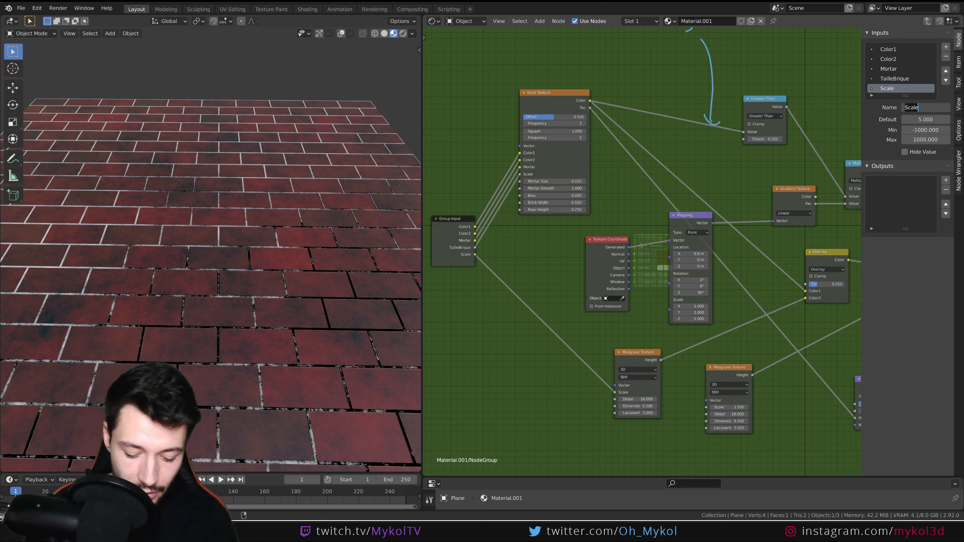
pyautogui.write('TailleTache')
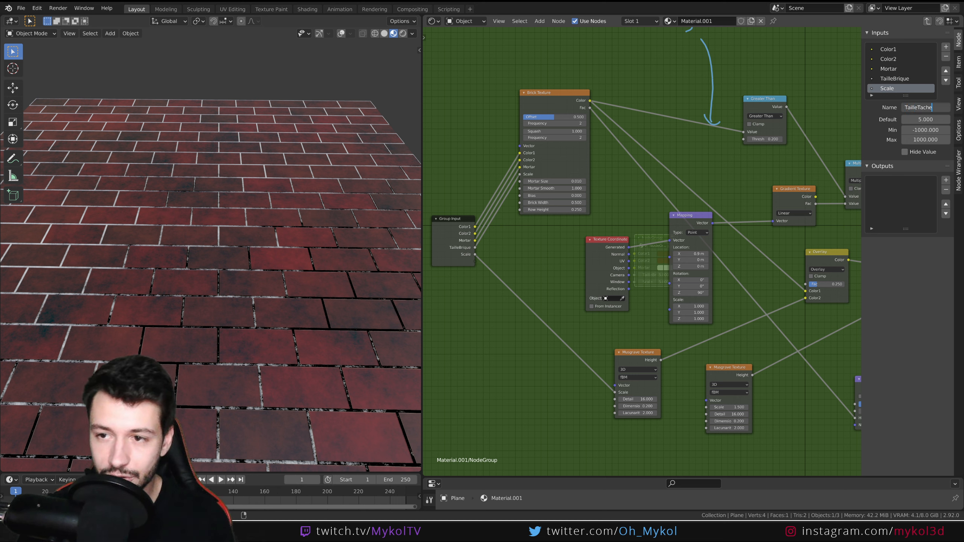
pyautogui.press('Return')
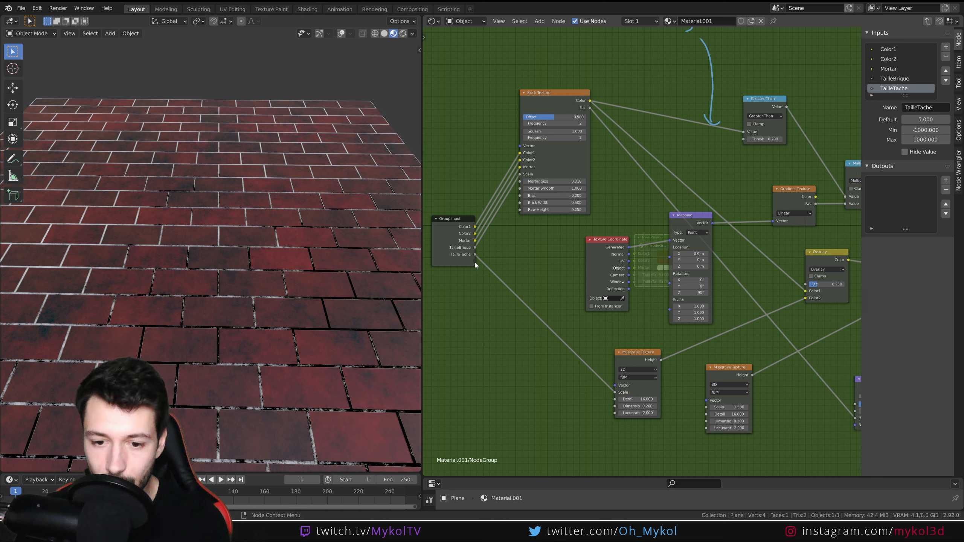
# Expose the second Musgrave Texture's Scale as a group input and name it TailleTache2.
pyautogui.moveTo(474, 261); pyautogui.dragTo(707, 407)
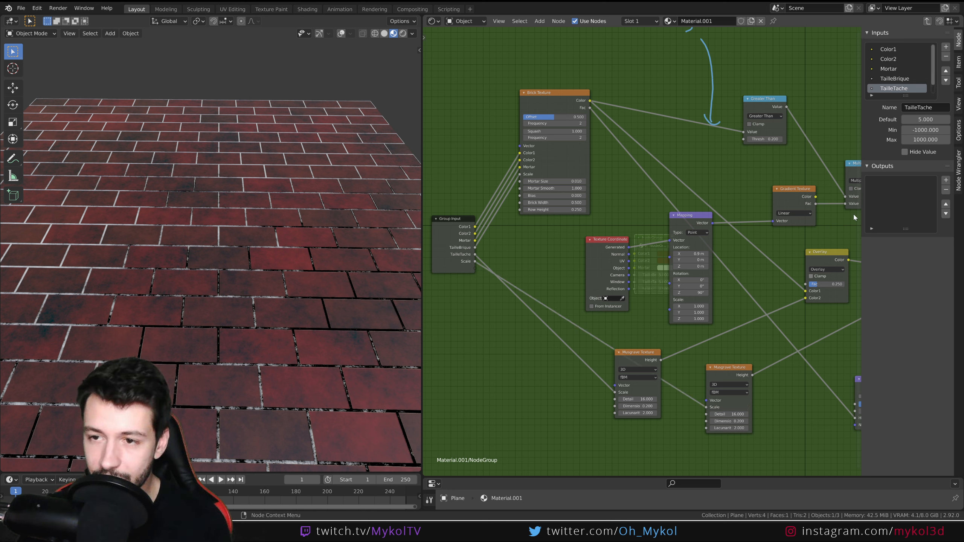
pyautogui.click(935, 108)
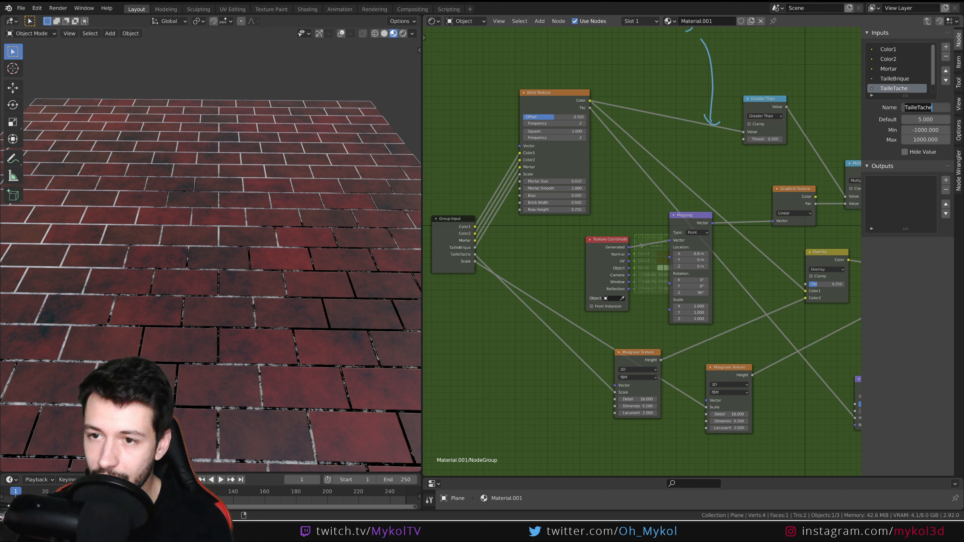
pyautogui.press('Return')
pyautogui.scroll(-1, 899, 74)
pyautogui.click(893, 90)
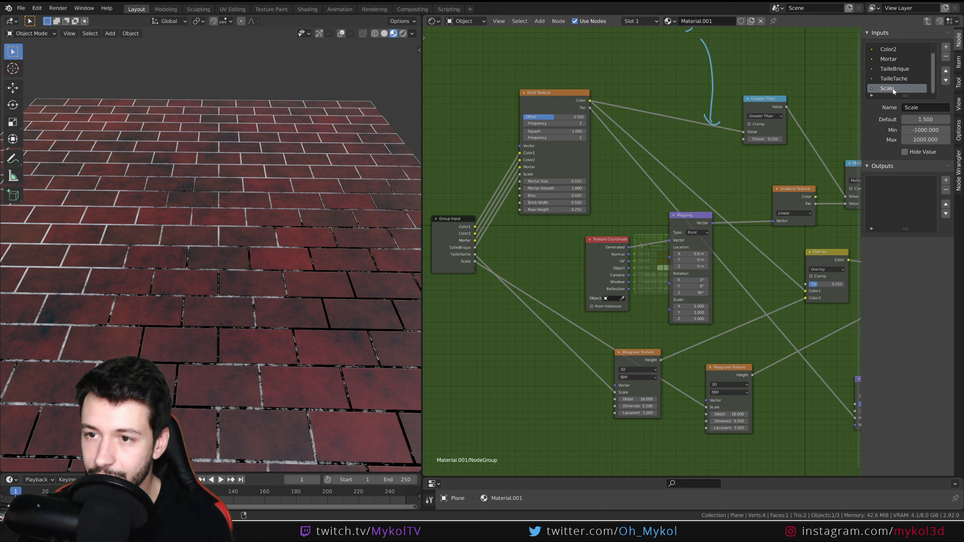
pyautogui.click(910, 107)
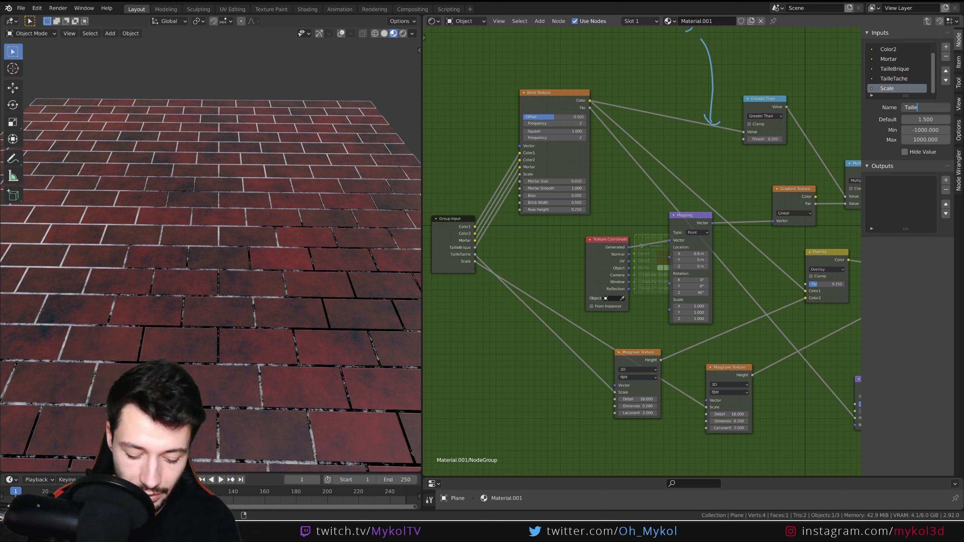
pyautogui.write('TailleTache2')
pyautogui.press('Return')
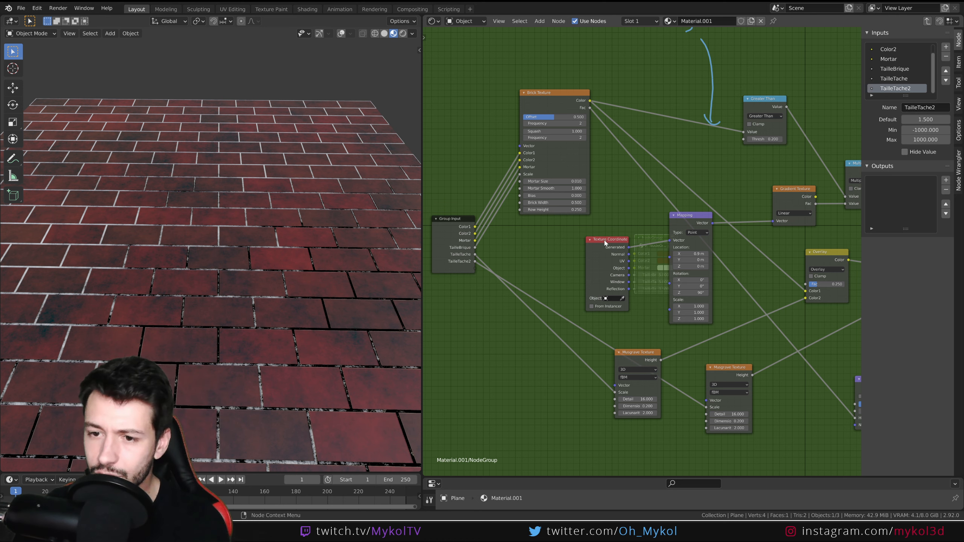
# Expose the Overlay node's Fac and the Bump node's Strength as group inputs, and leave the group.
pyautogui.scroll(-2, 637, 254)
pyautogui.moveTo(666, 265); pyautogui.dragTo(640, 237, button='middle')
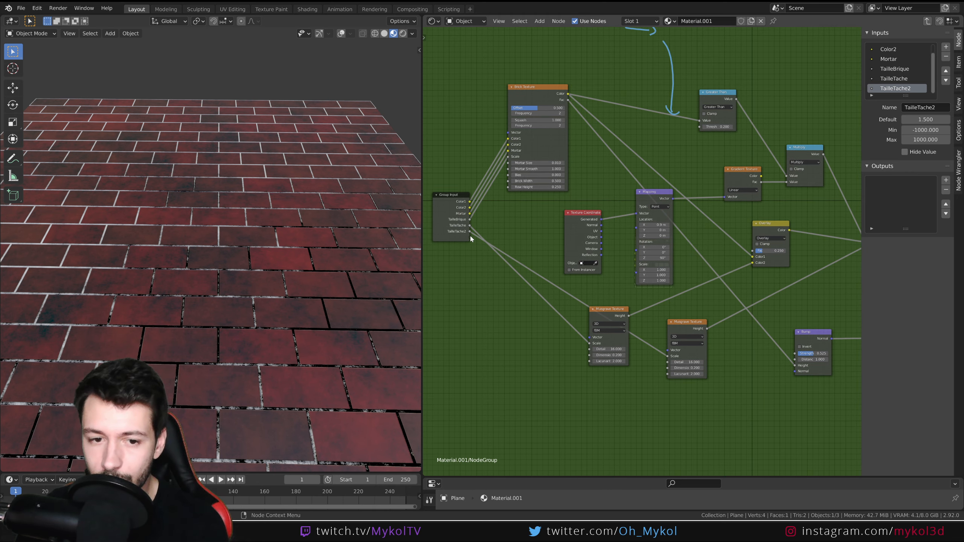
pyautogui.moveTo(470, 231); pyautogui.dragTo(753, 251)
pyautogui.moveTo(786, 276); pyautogui.dragTo(776, 247, button='middle')
pyautogui.moveTo(463, 215); pyautogui.dragTo(787, 323)
pyautogui.moveTo(779, 312); pyautogui.dragTo(628, 264, button='middle')
pyautogui.press('Tab')
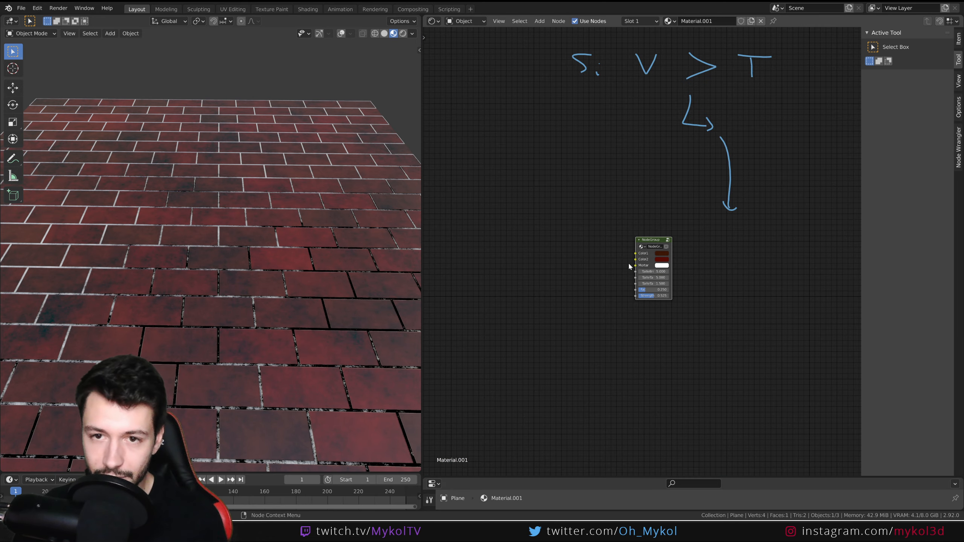
# Move the brick group node higher up in the material's node tree.
pyautogui.press('Tab')
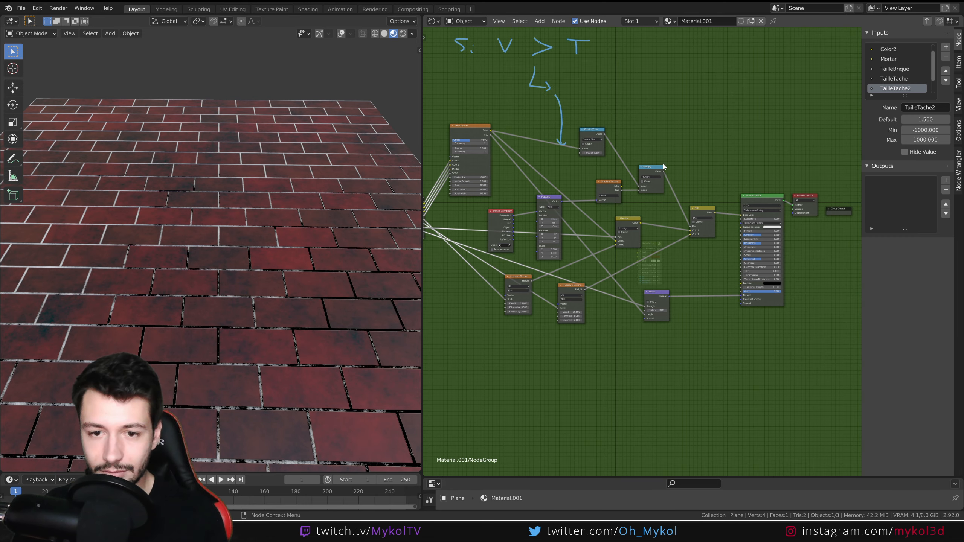
pyautogui.press('Tab')
pyautogui.scroll(6, 663, 300)
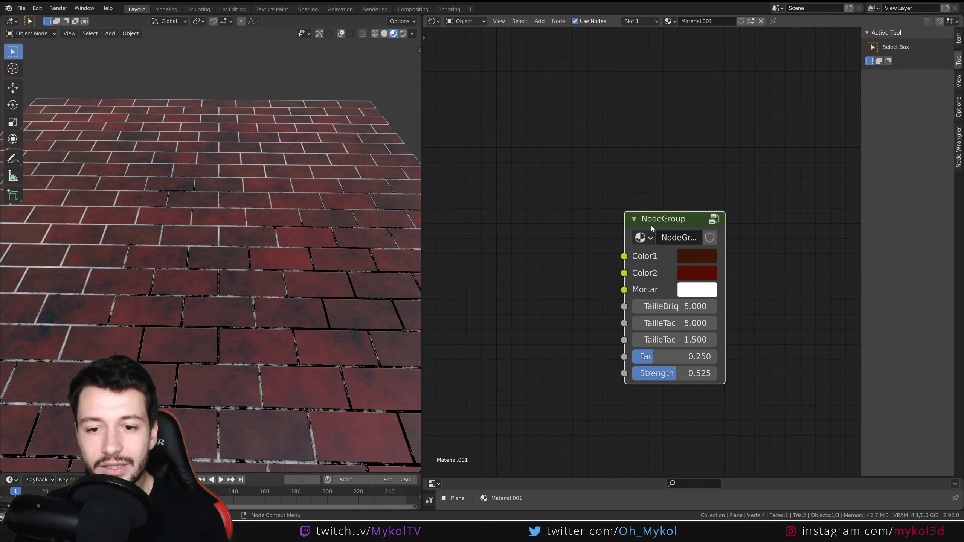
pyautogui.moveTo(651, 227); pyautogui.dragTo(595, 150)
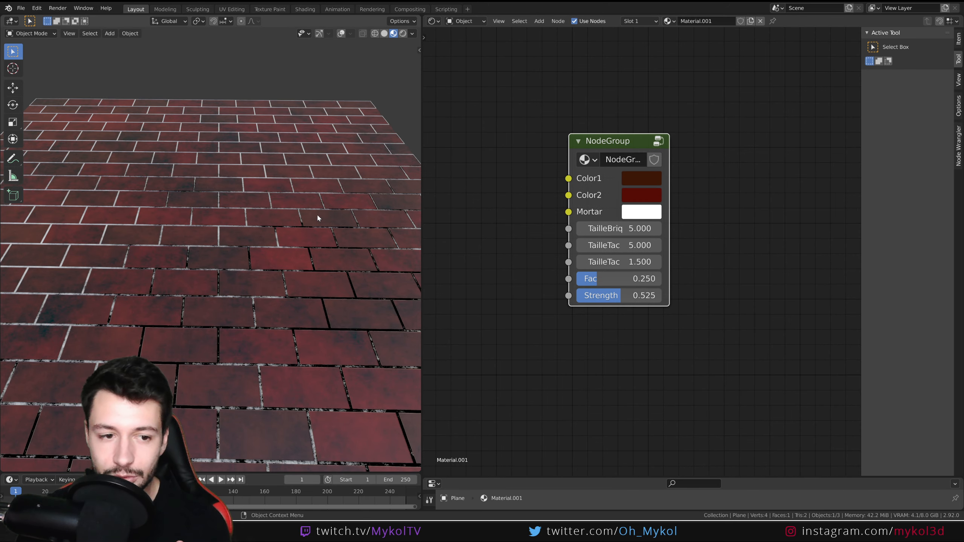
# Examine the brick plane in the viewport and the node connections inside the brick group.
pyautogui.moveTo(317, 219); pyautogui.dragTo(319, 234, button='middle')
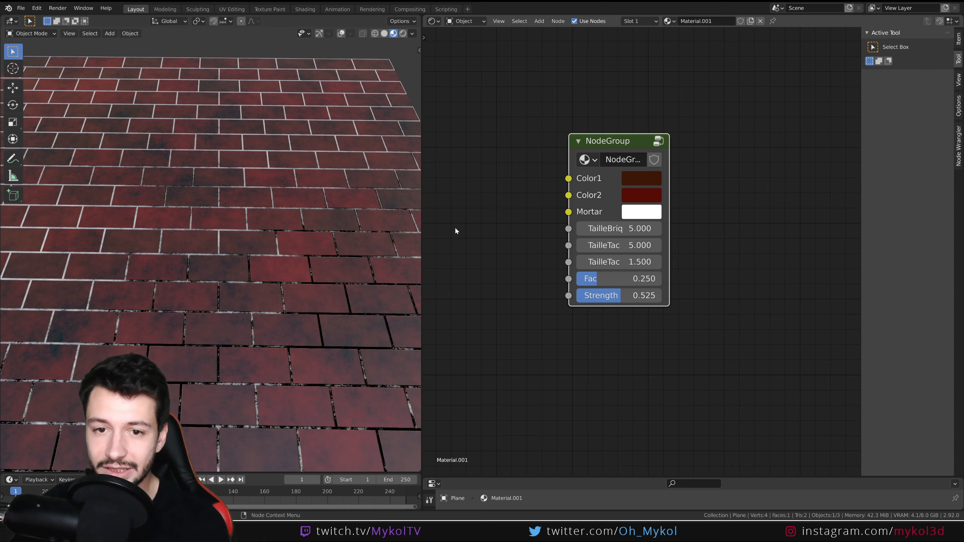
pyautogui.scroll(-2, 314, 212)
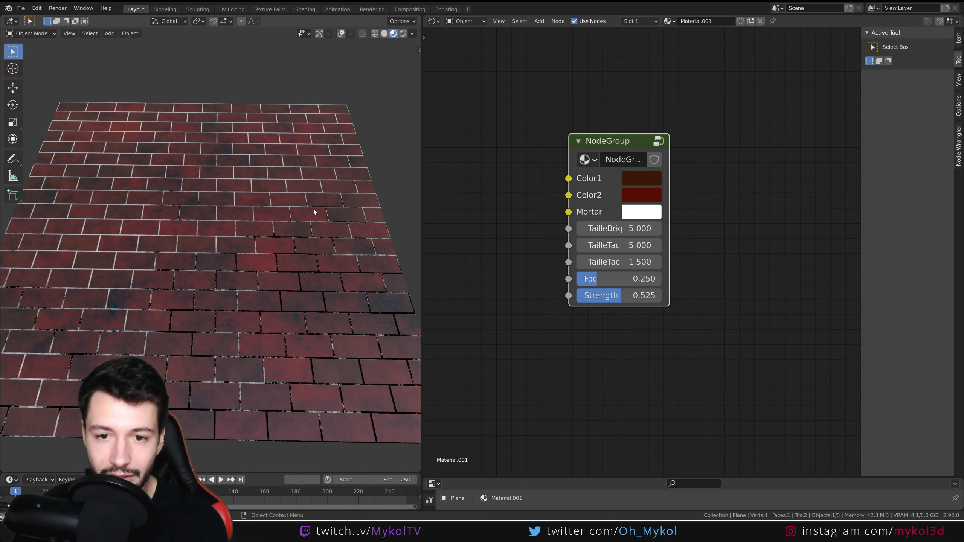
pyautogui.press('Tab')
pyautogui.scroll(-4, 629, 212)
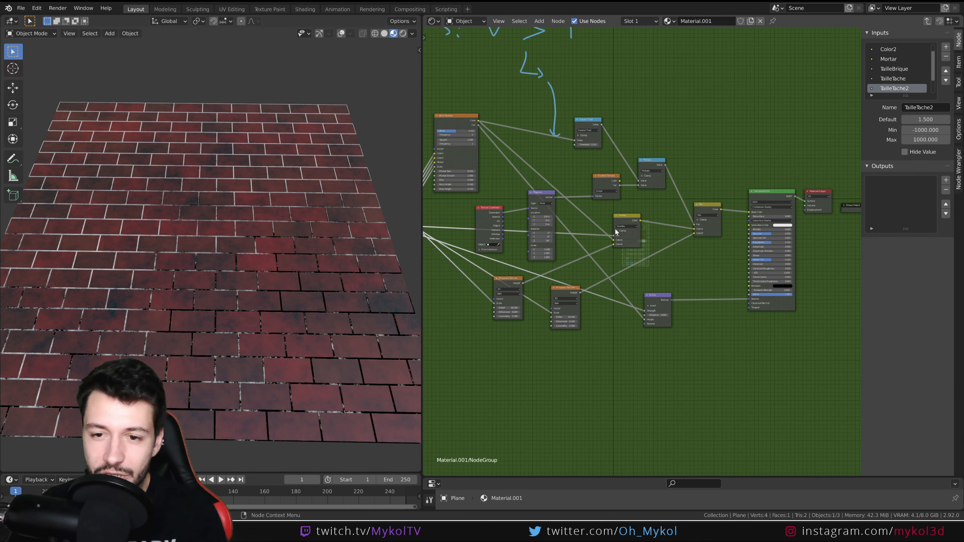
pyautogui.moveTo(576, 249); pyautogui.dragTo(645, 243, button='middle')
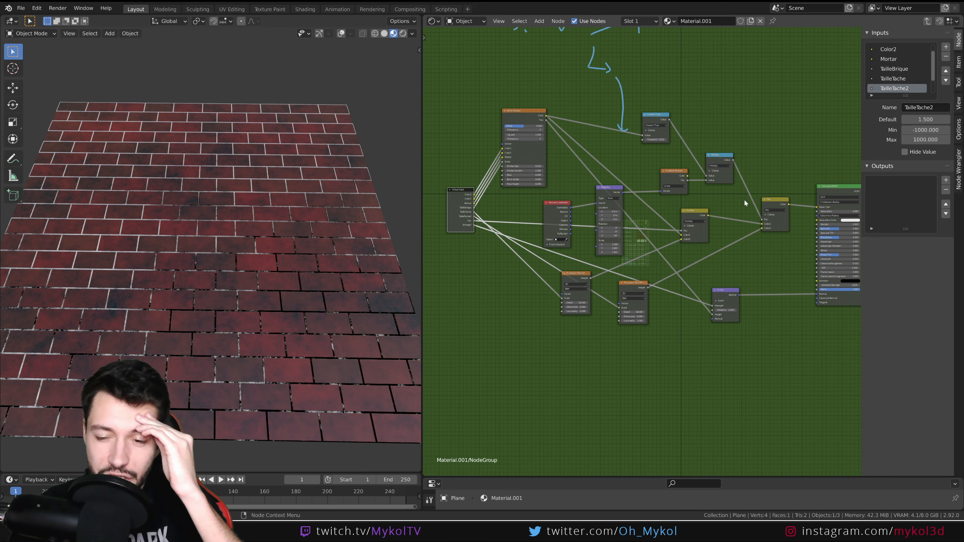
pyautogui.click(632, 298)
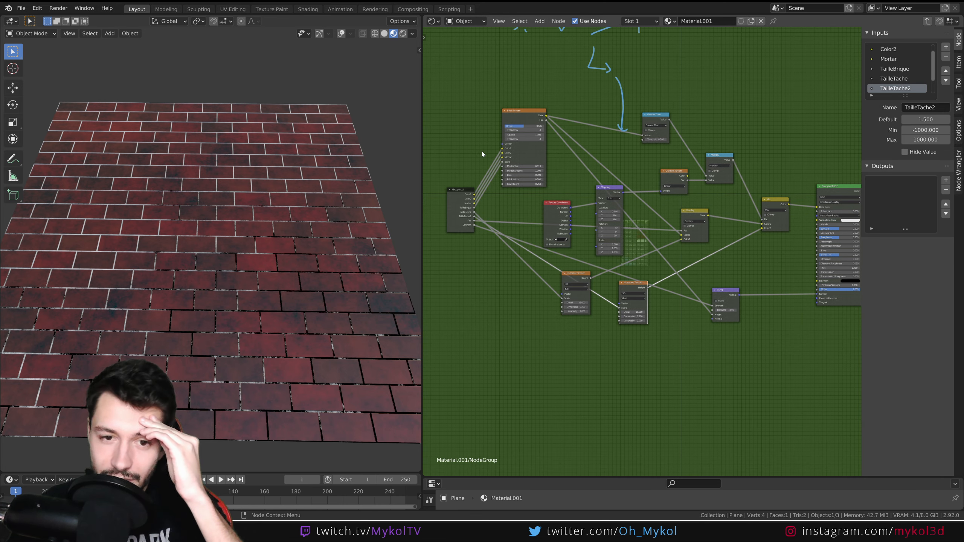
pyautogui.press('Tab')
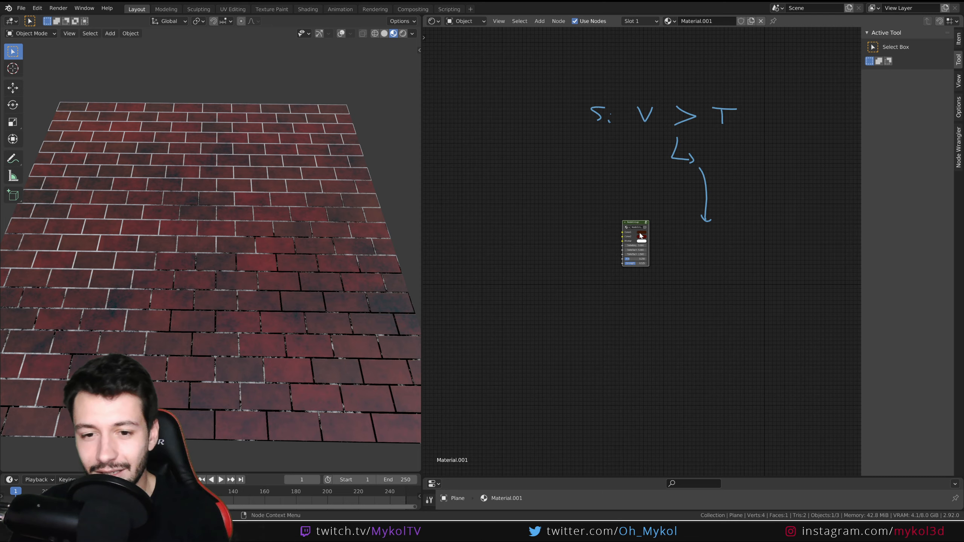
# Change the brick group's Color1 to dark green and its Color2 to purple.
pyautogui.scroll(6, 639, 231)
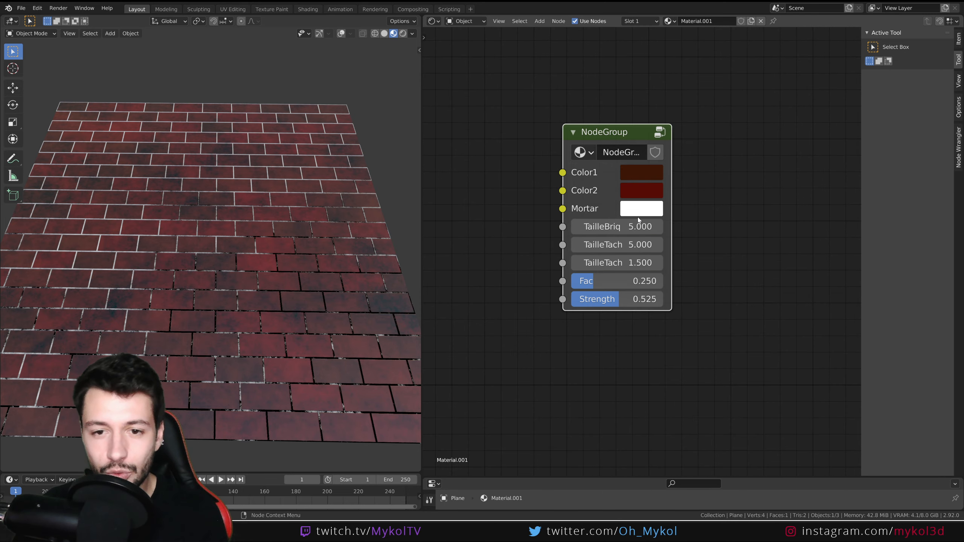
pyautogui.click(639, 175)
pyautogui.click(639, 175)
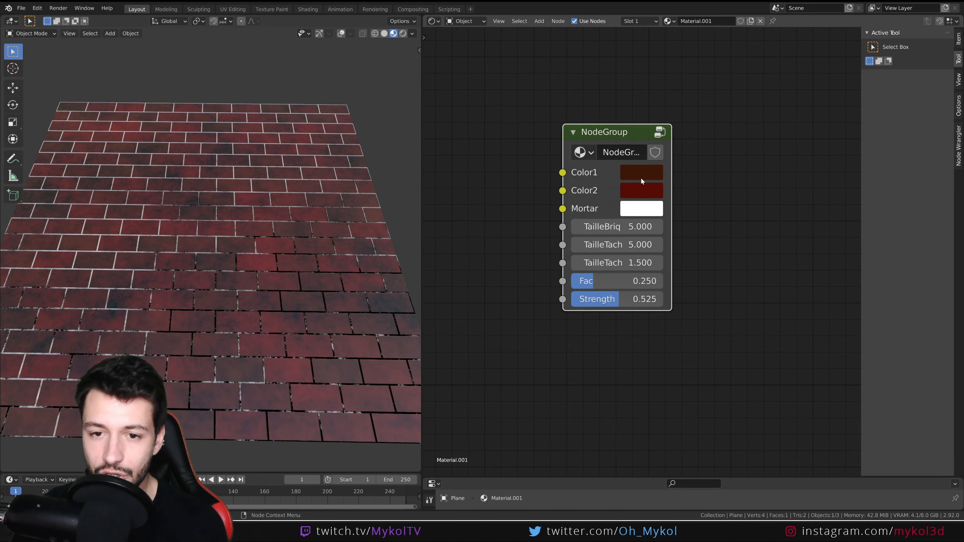
pyautogui.click(641, 177)
pyautogui.moveTo(658, 213); pyautogui.dragTo(723, 283)
pyautogui.click(643, 197)
# Set the brick group's TailleBrique to 6.100, TailleTache to 5.900, TailleTache2 to 3.300, Fac to 0.368 and Strength to 0.548.
pyautogui.moveTo(626, 228); pyautogui.dragTo(622, 299)
pyautogui.scroll(5, 293, 311)
pyautogui.scroll(-4, 280, 302)
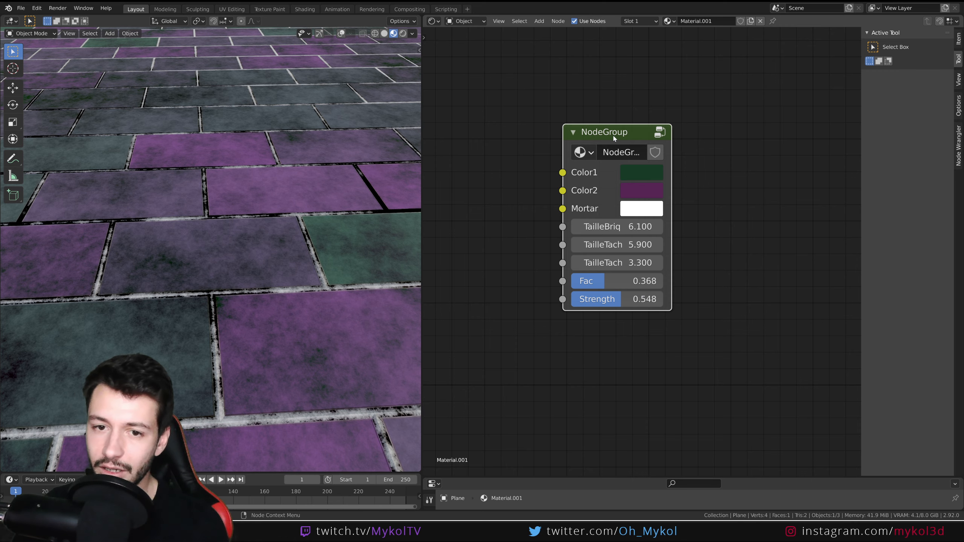
pyautogui.scroll(-6, 328, 179)
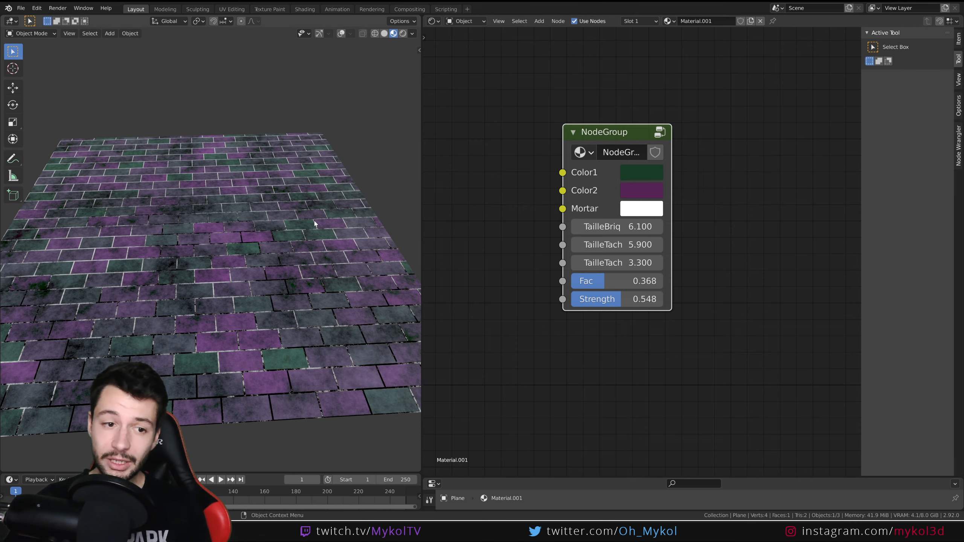